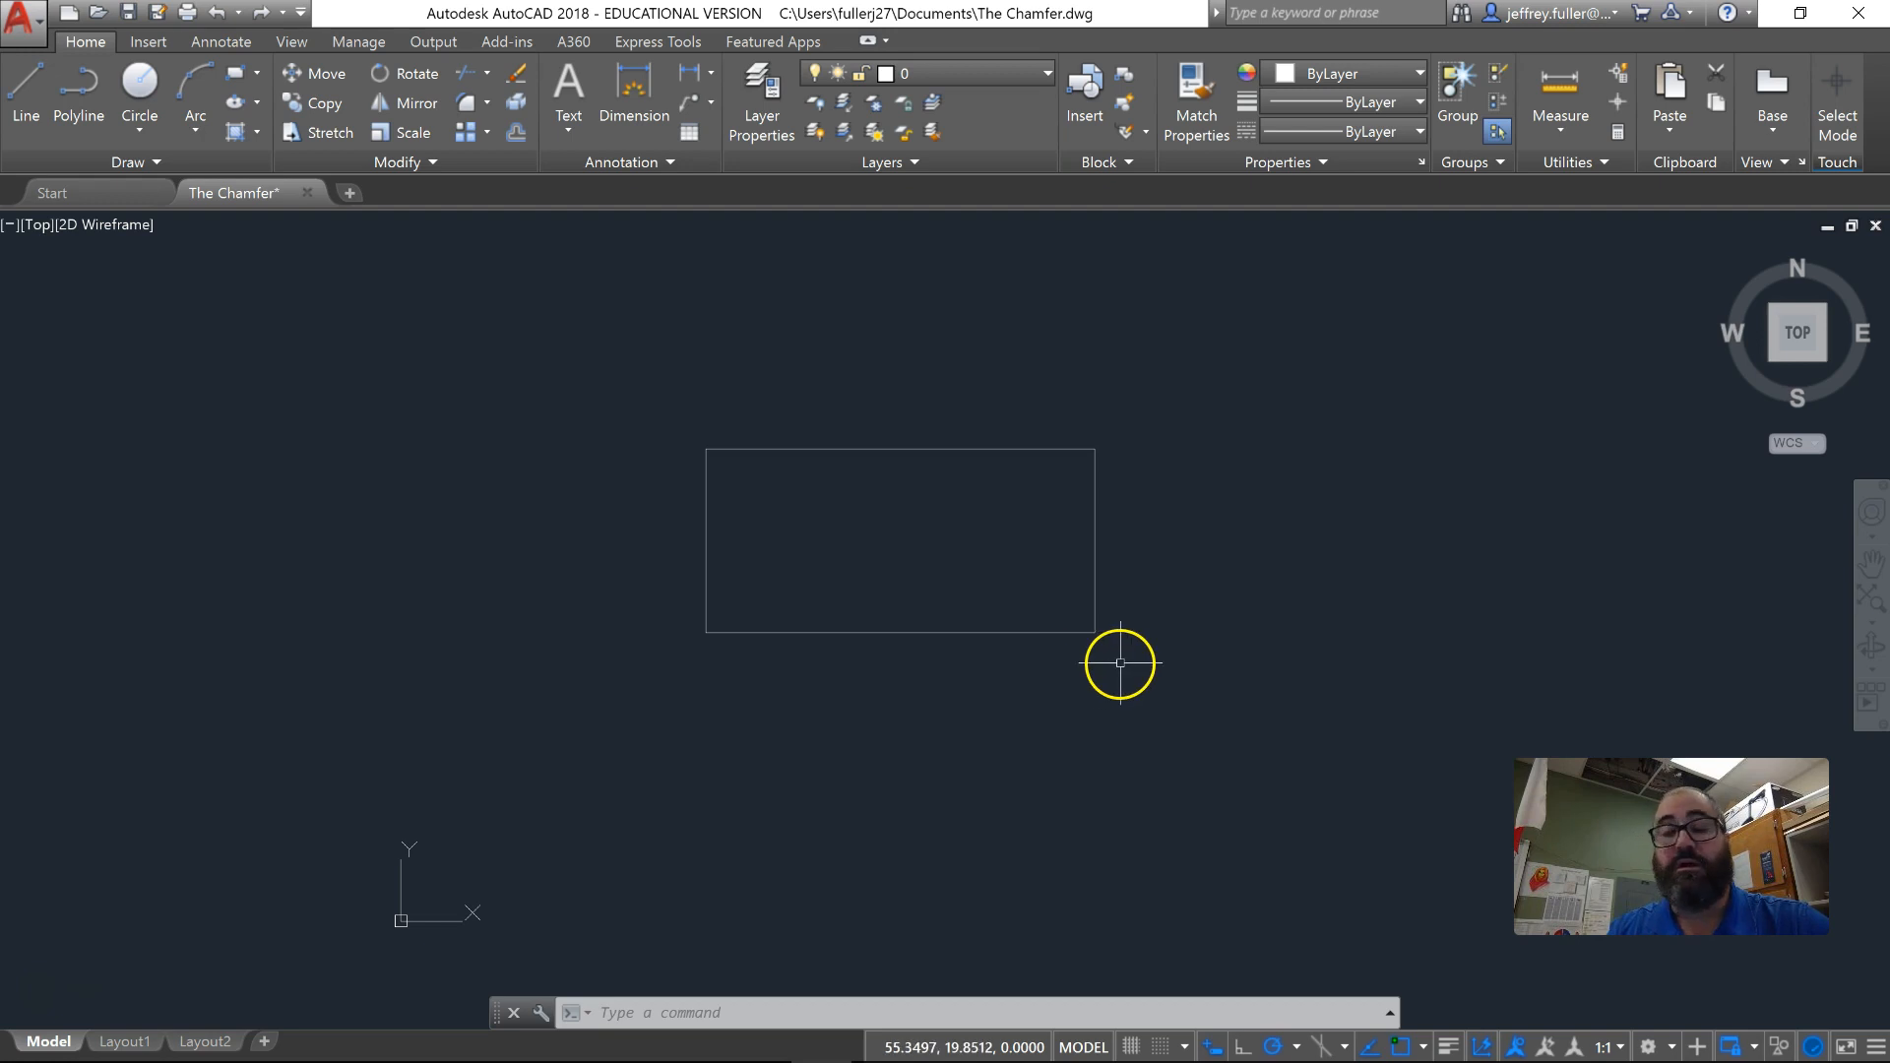
Delete the existing rectangle from the drawing.
scroll(1026, 685, up, 2)
middle_drag(980, 679, 912, 797)
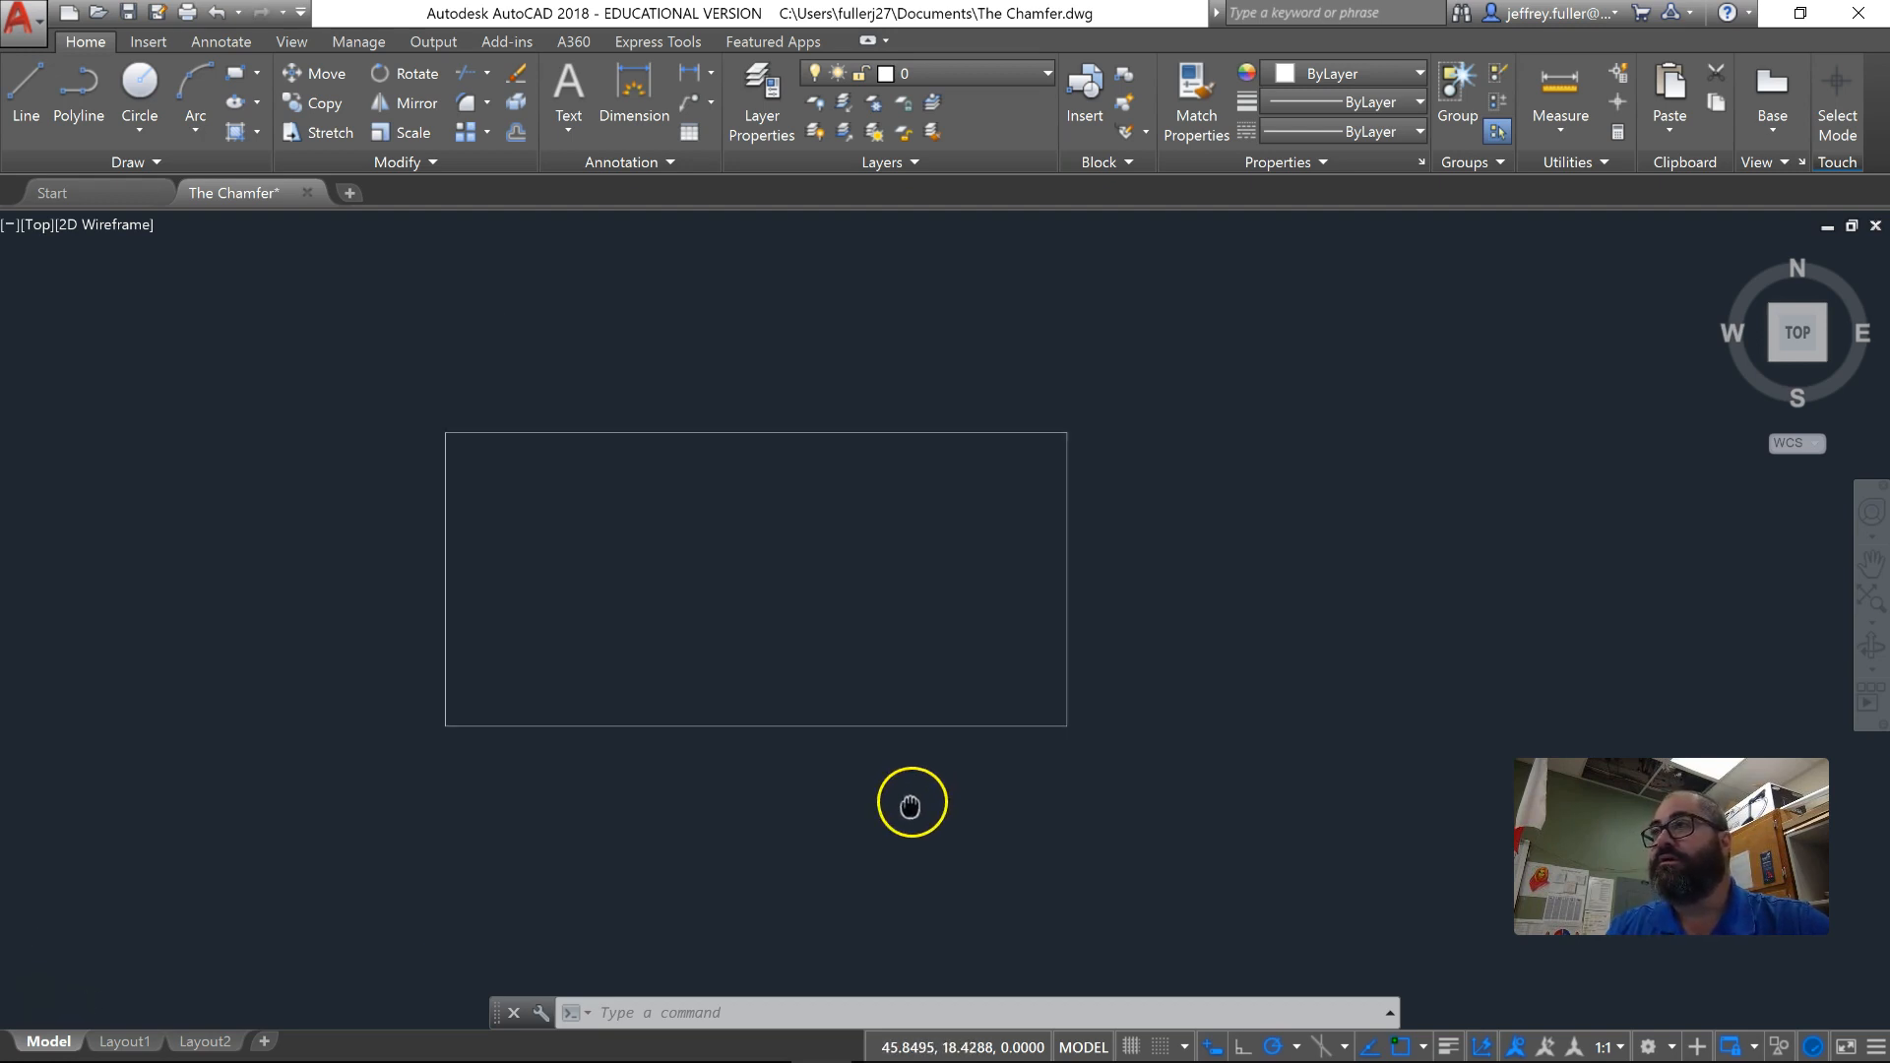
mouse_move(827, 683)
middle_down()
mouse_move(856, 696)
mouse_move(902, 667)
middle_up()
scroll(845, 646, up, 2)
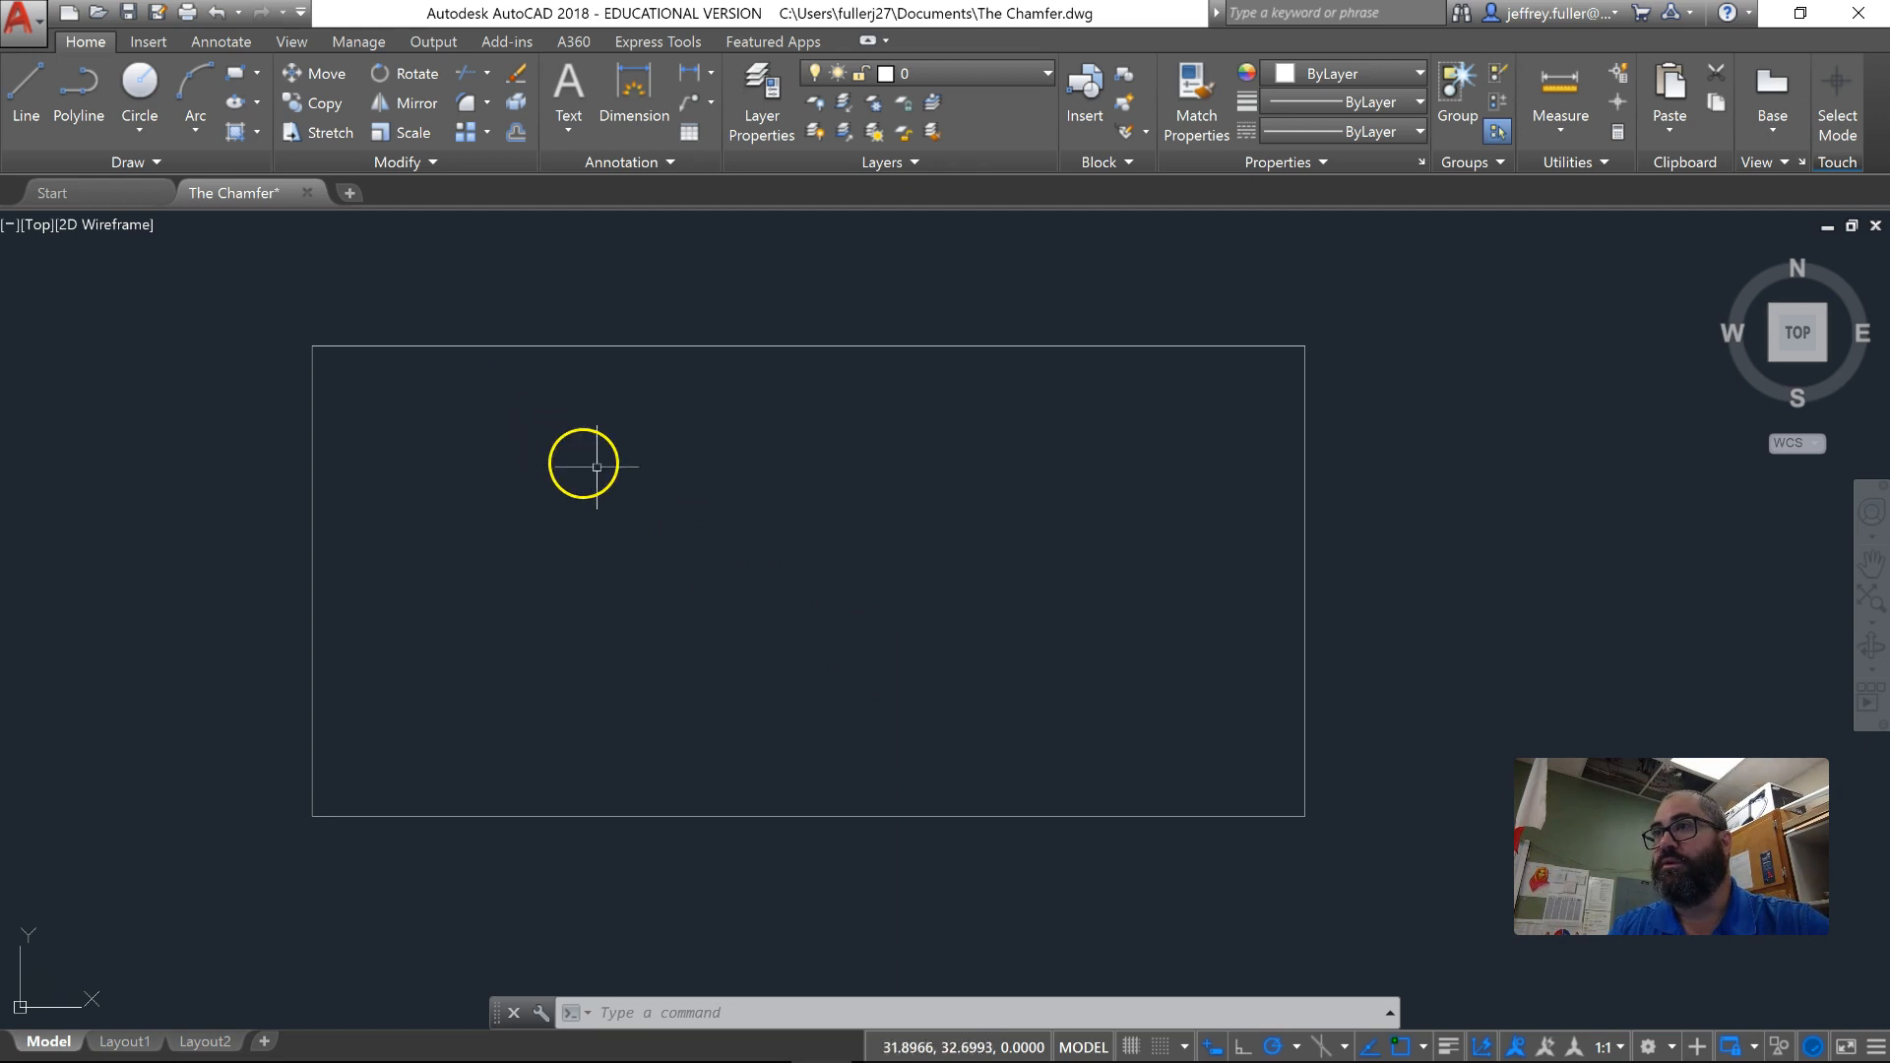
scroll(810, 478, down, 2)
click(1161, 337)
click(266, 781)
key(Delete)
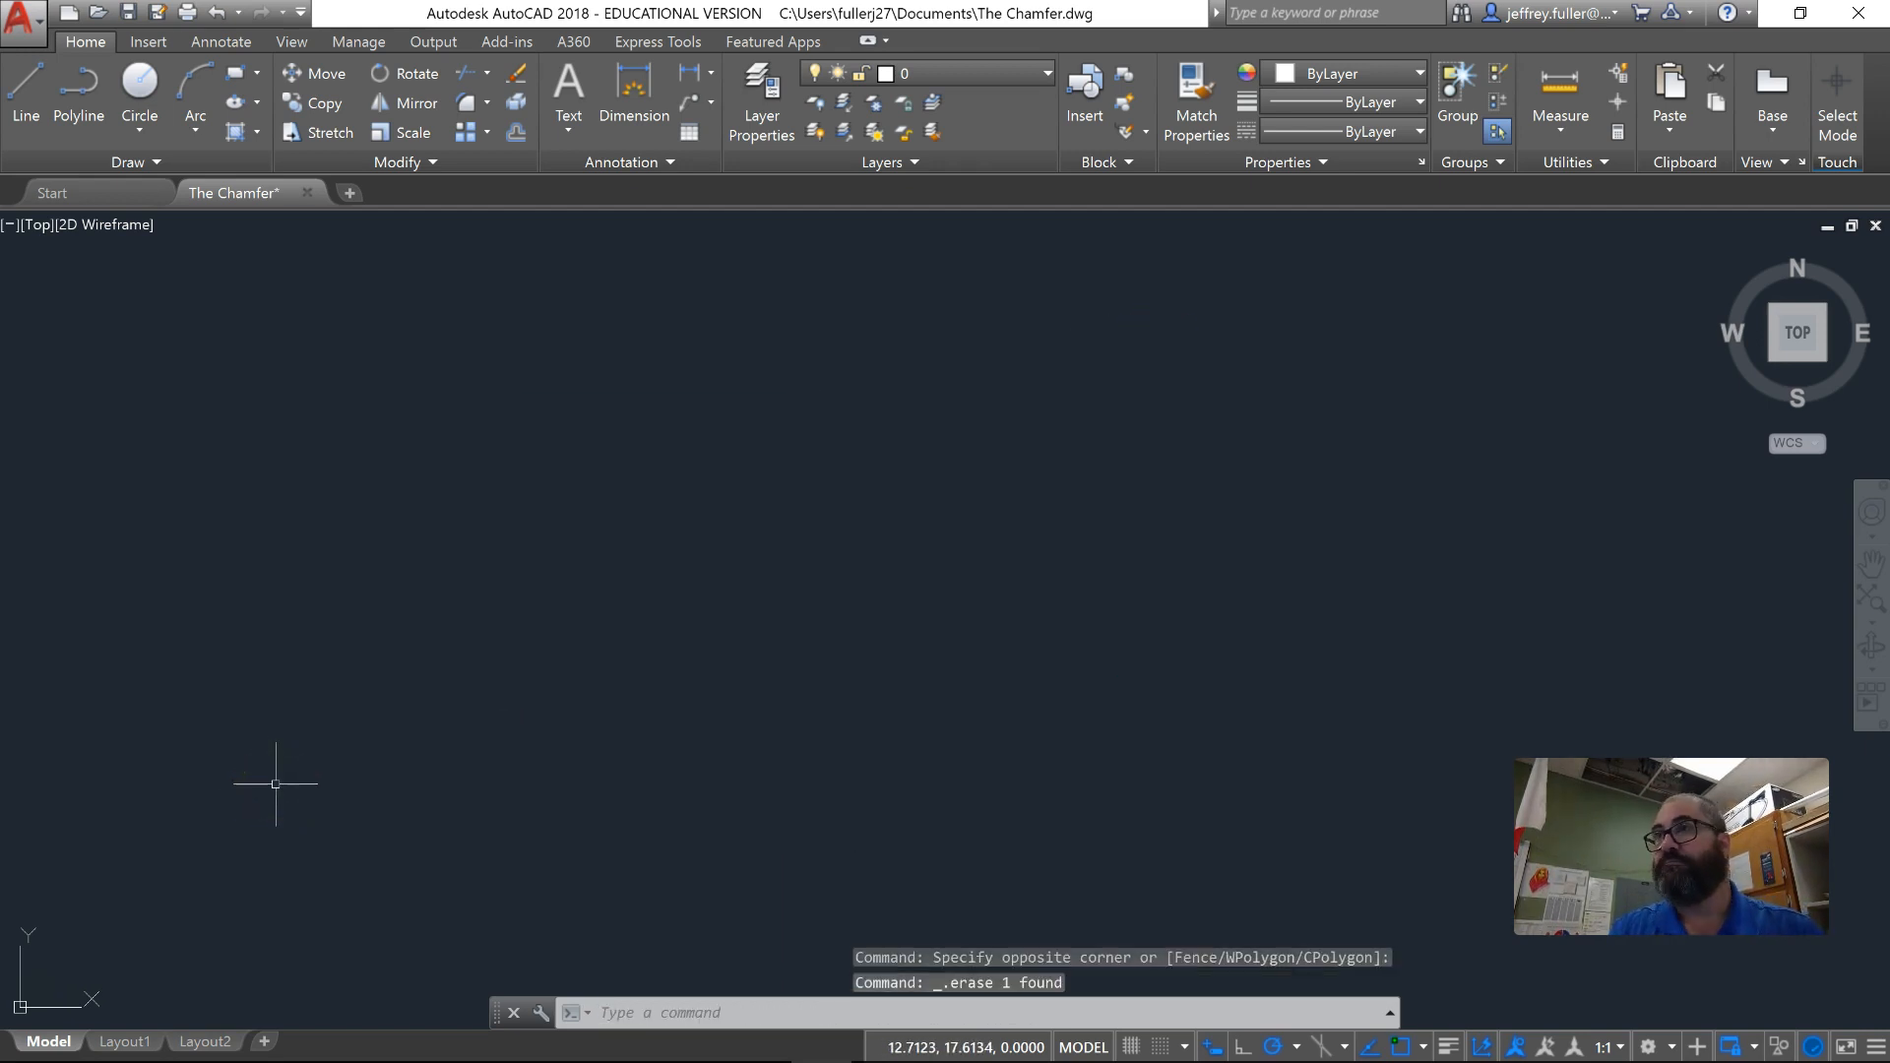
Draw a closed rectangle with the Polyline command, 30 units wide and 15 units high.
text(poly)
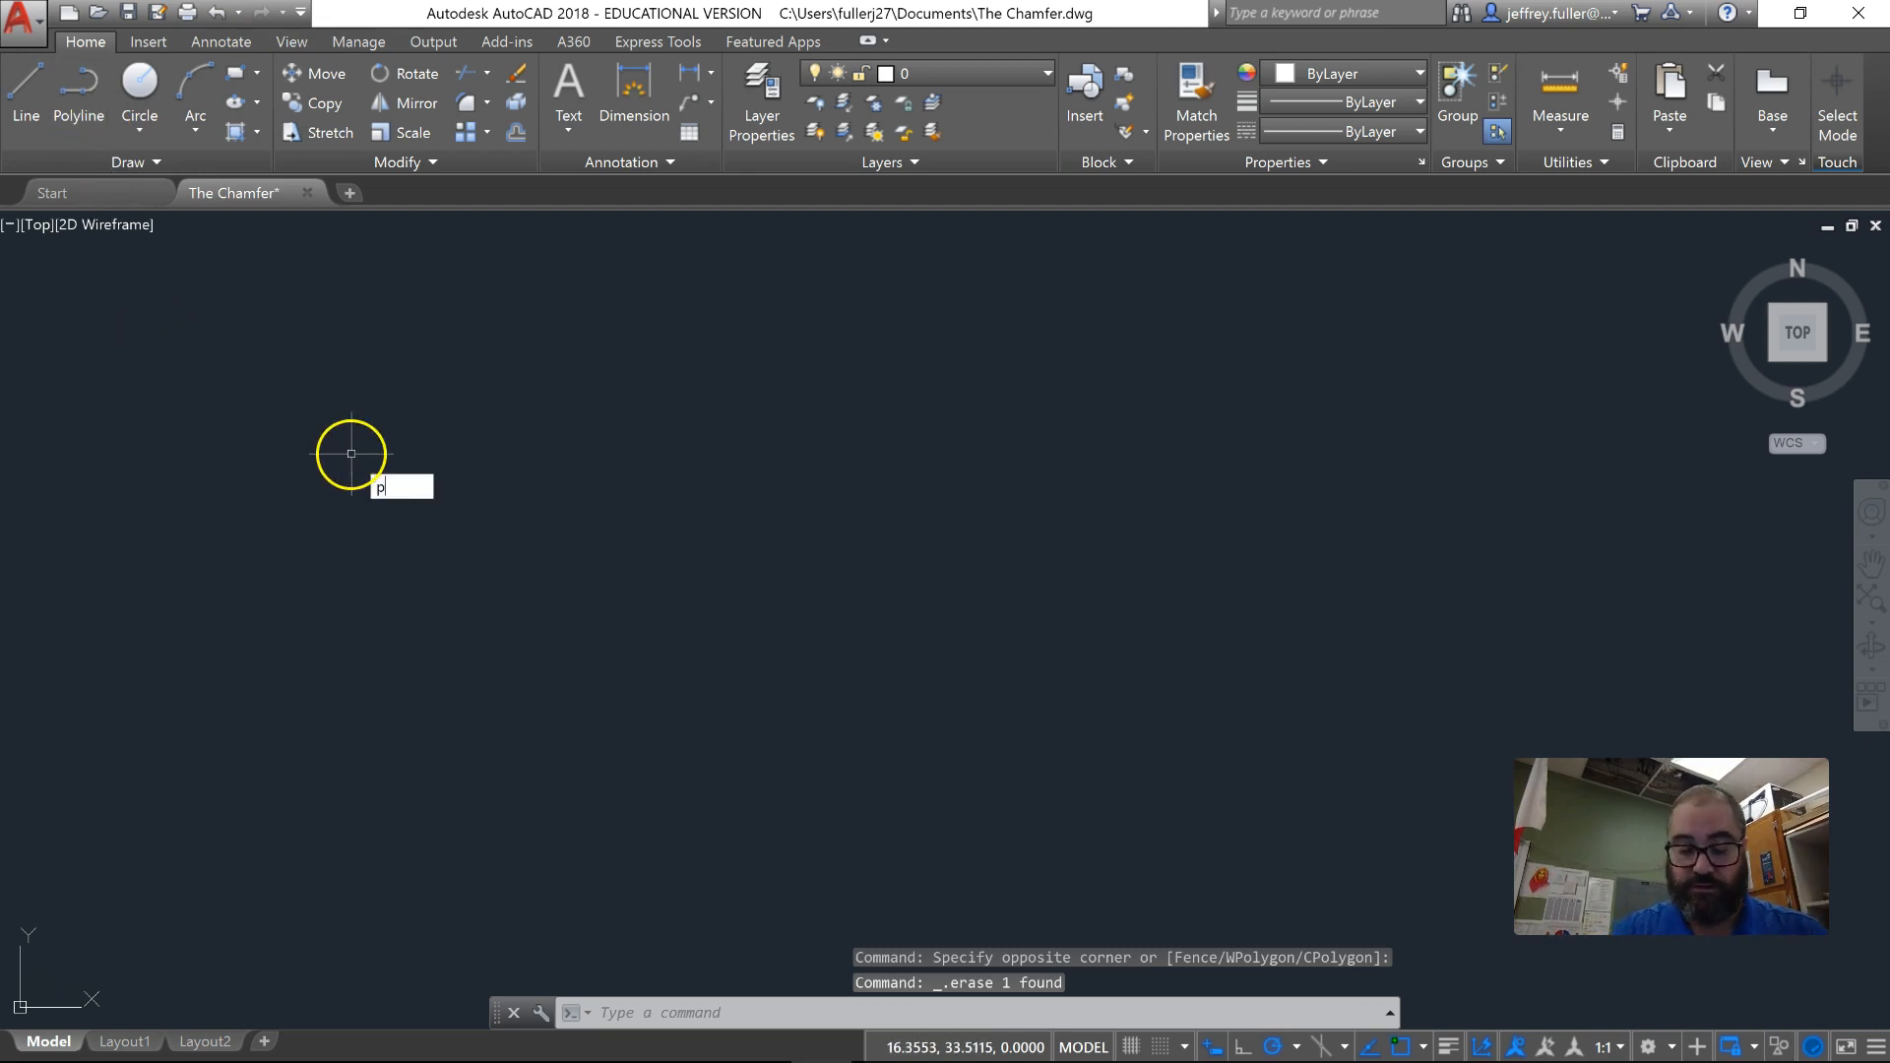
key(Return)
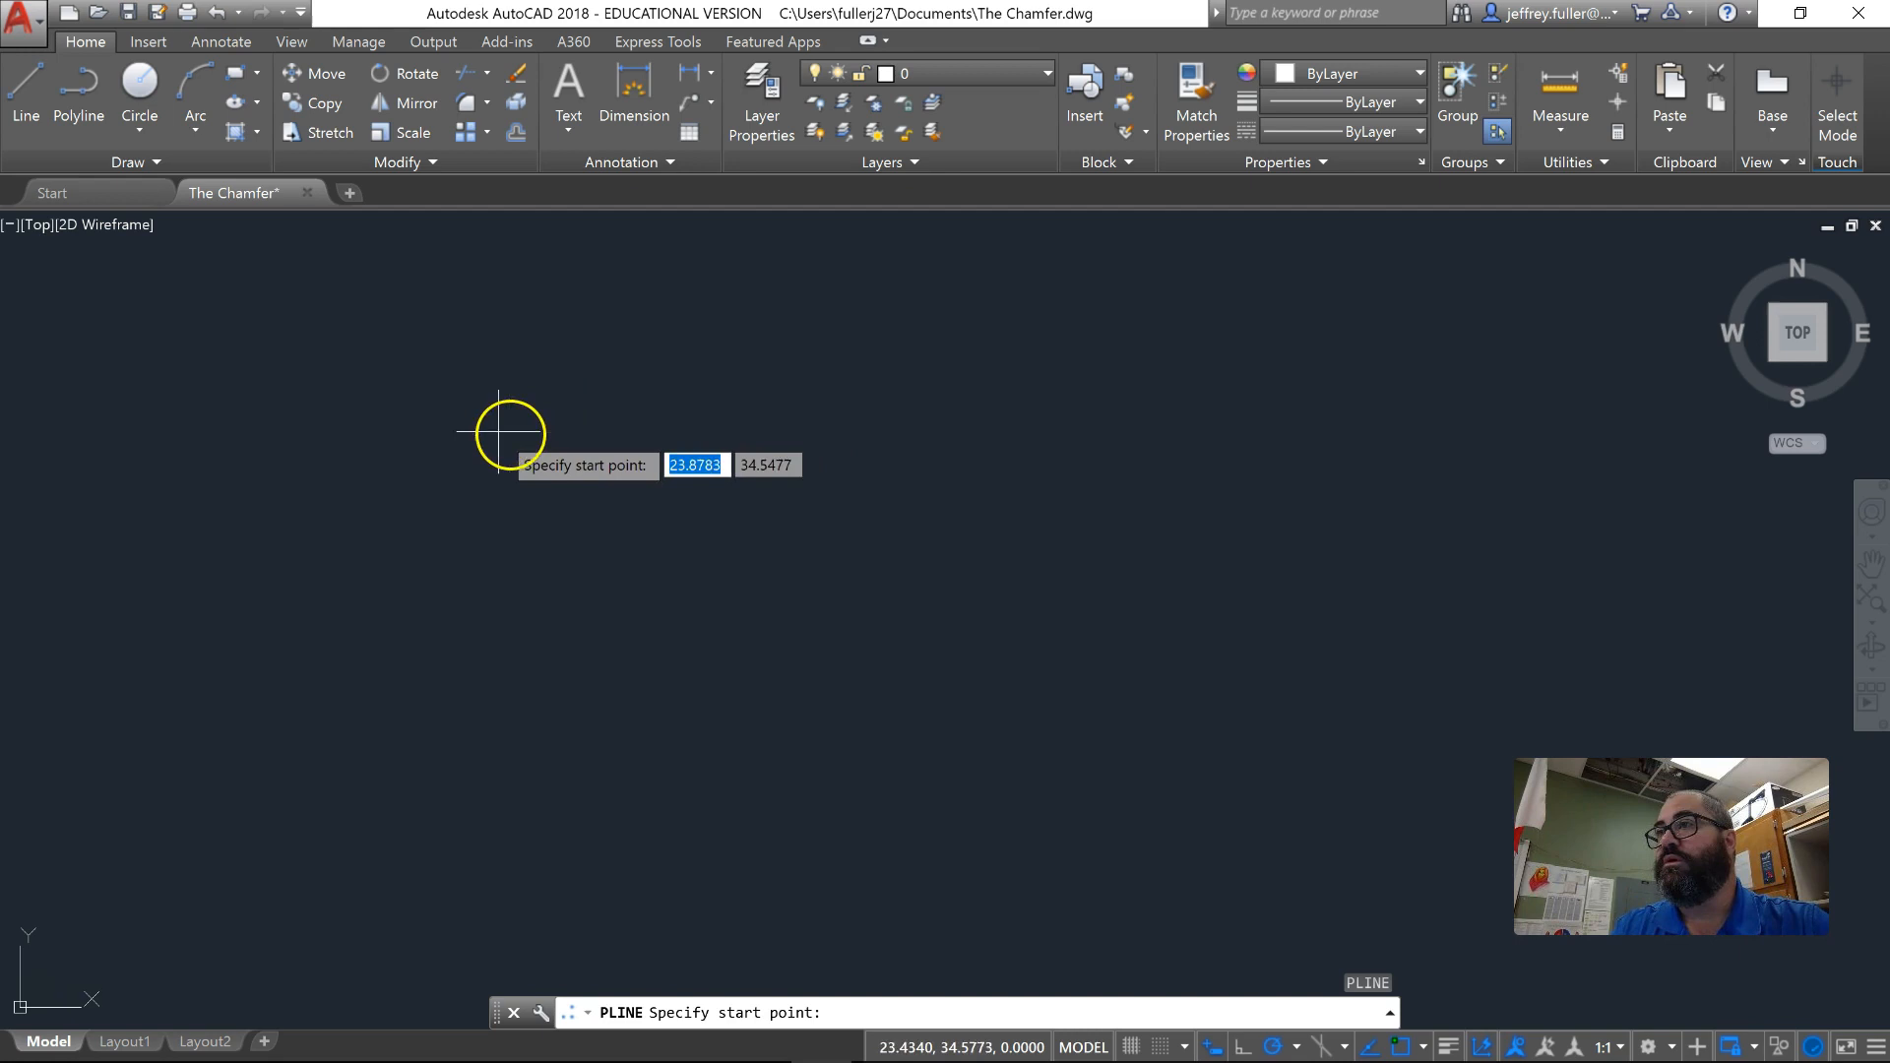
click(398, 430)
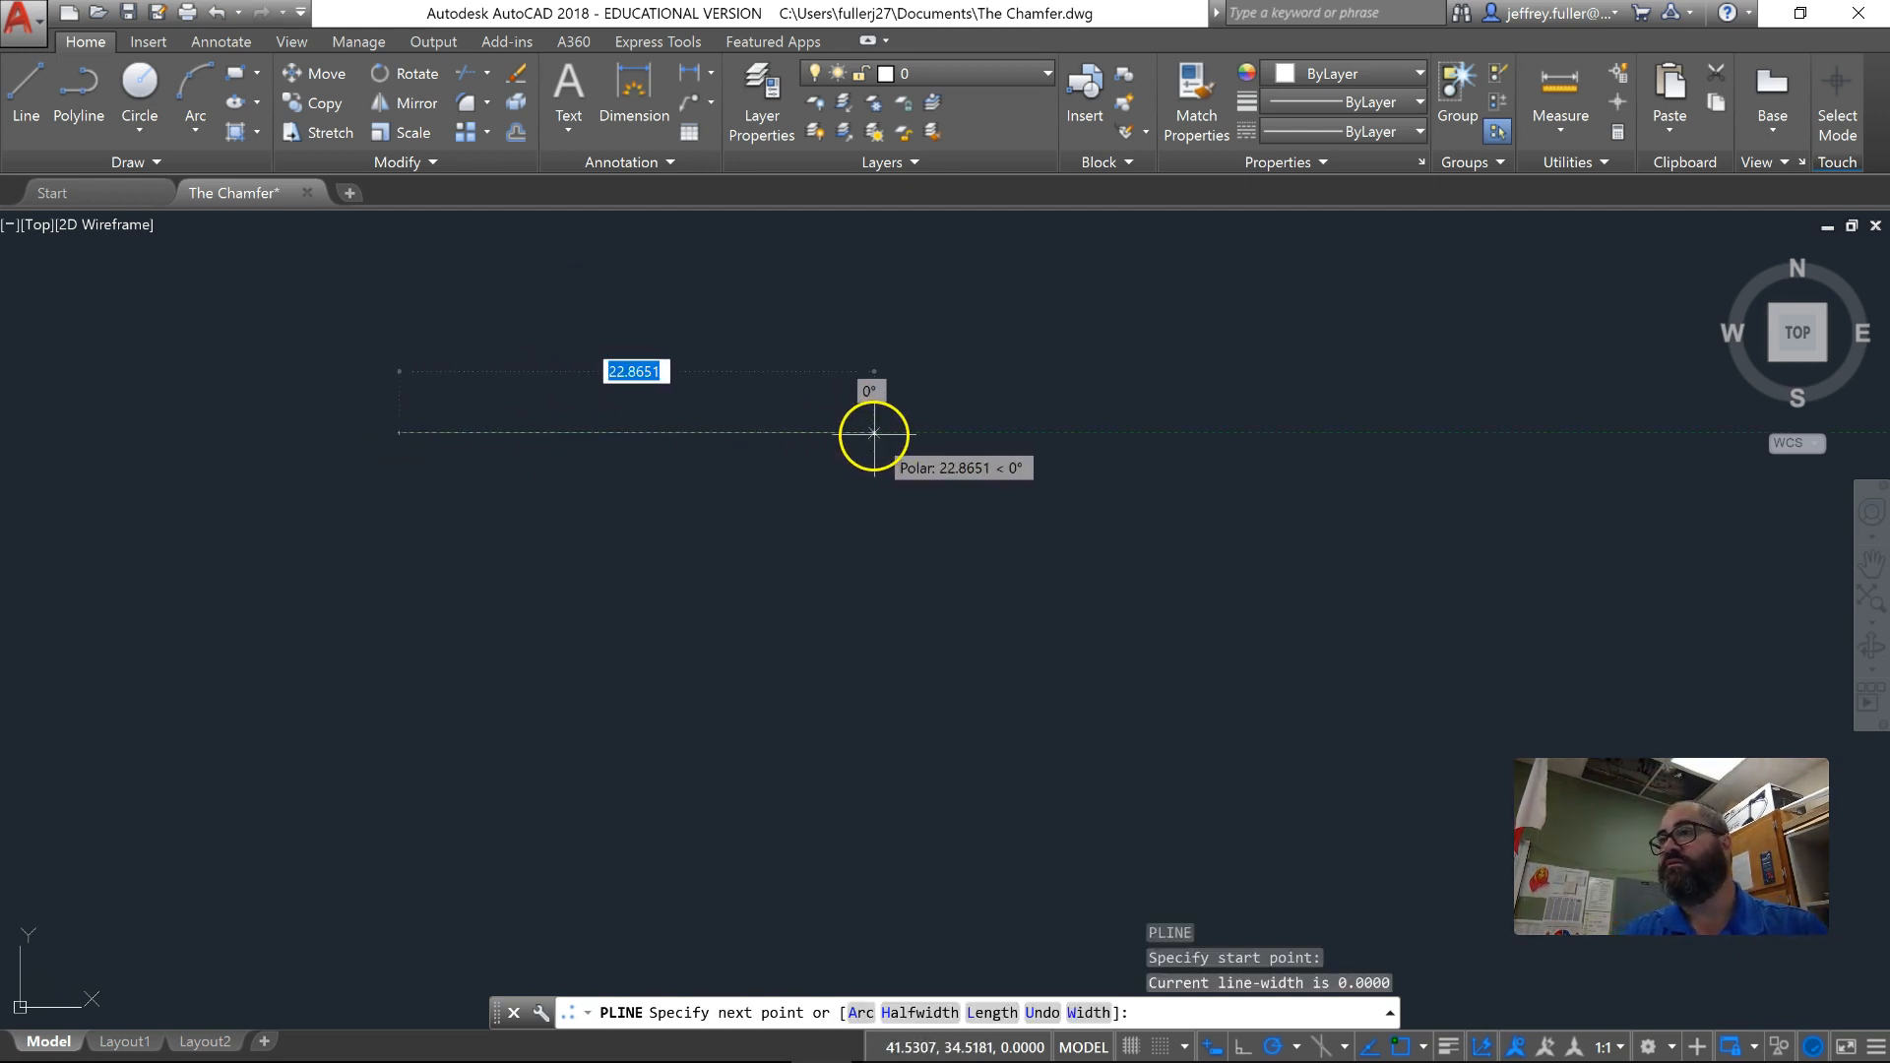
text(30)
key(Return)
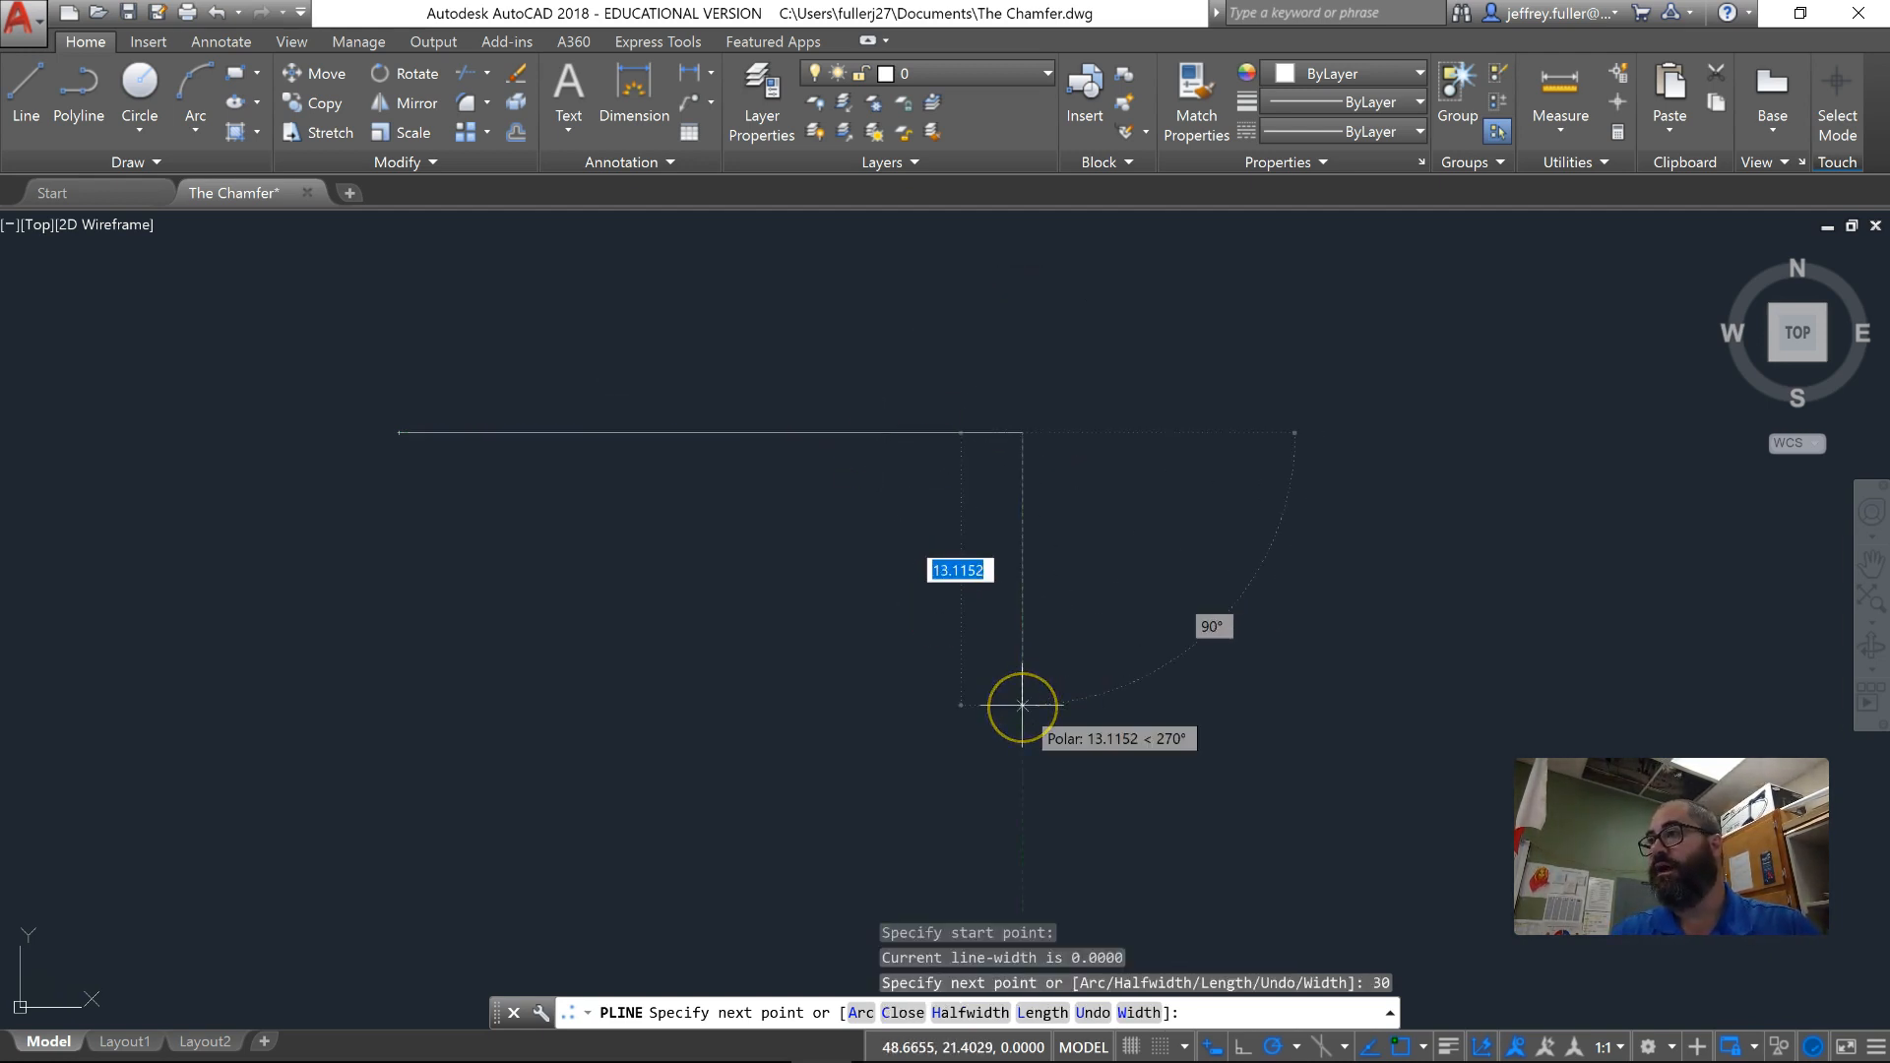
text(1)
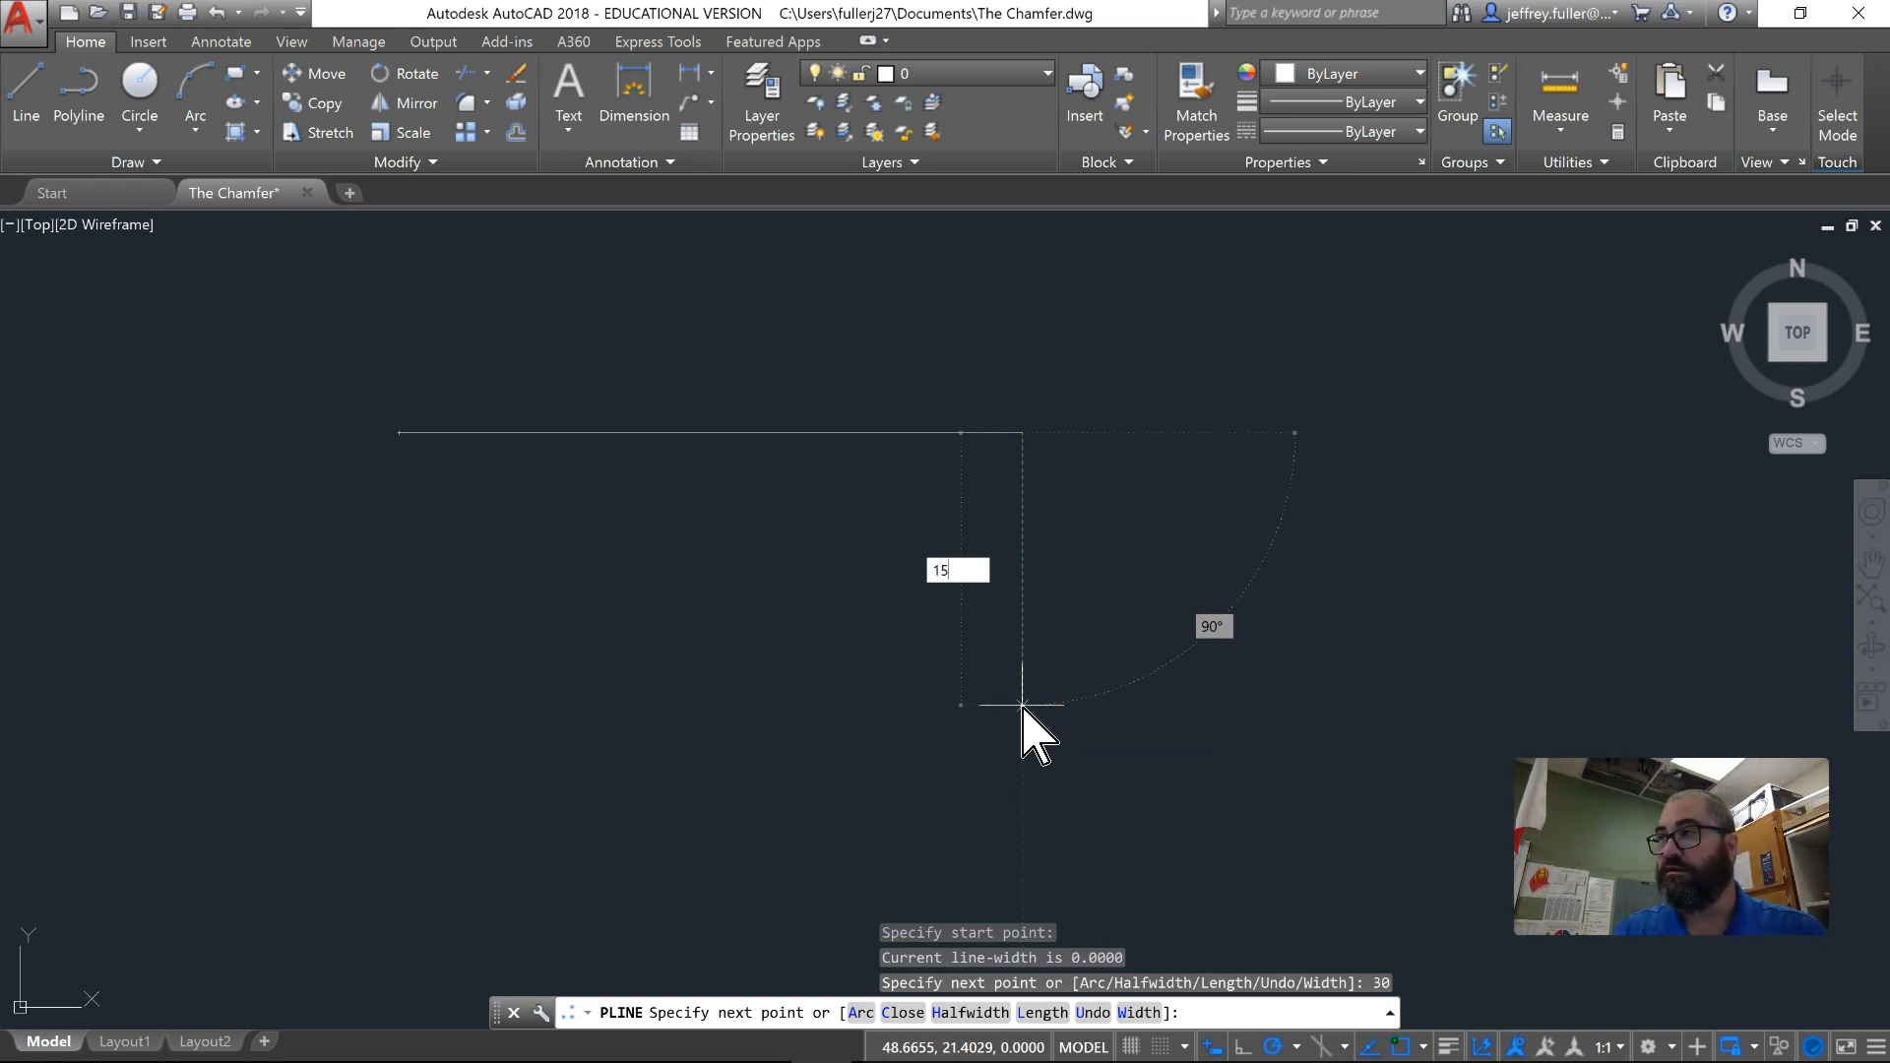
text(5)
key(Return)
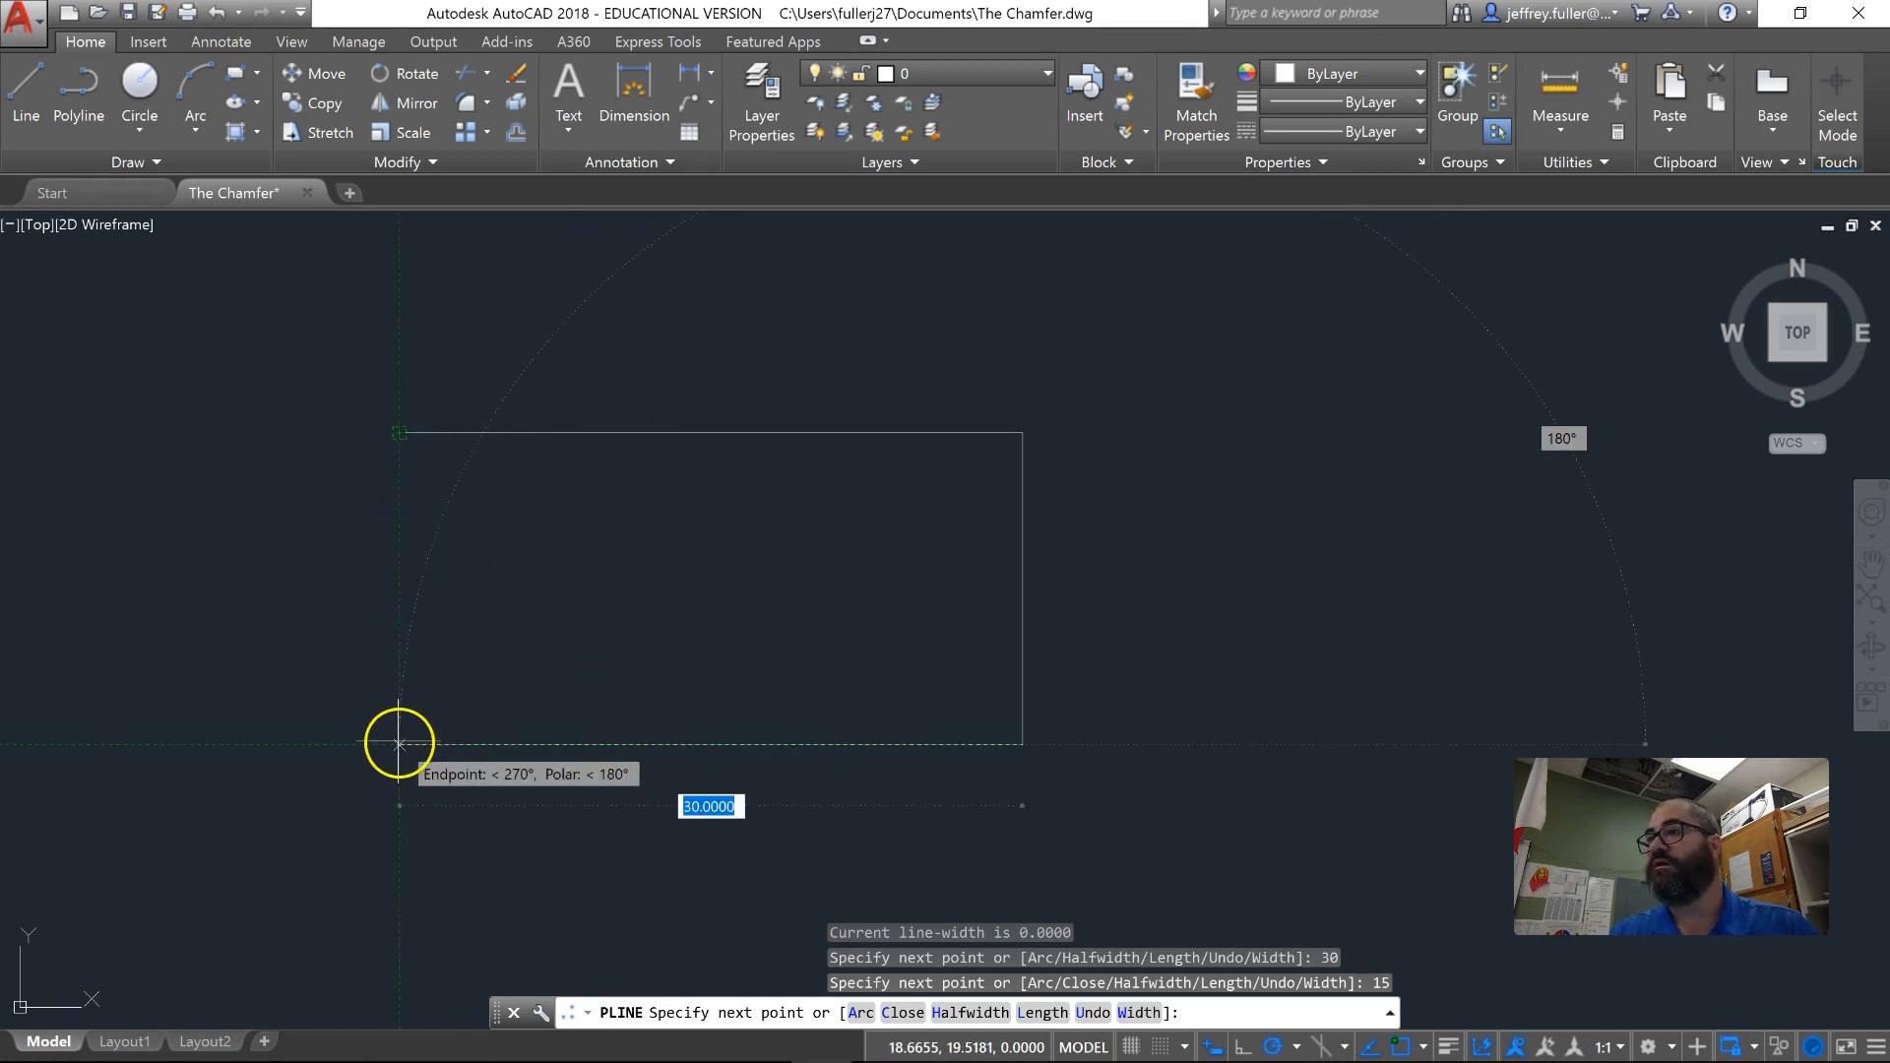
click(399, 745)
click(399, 433)
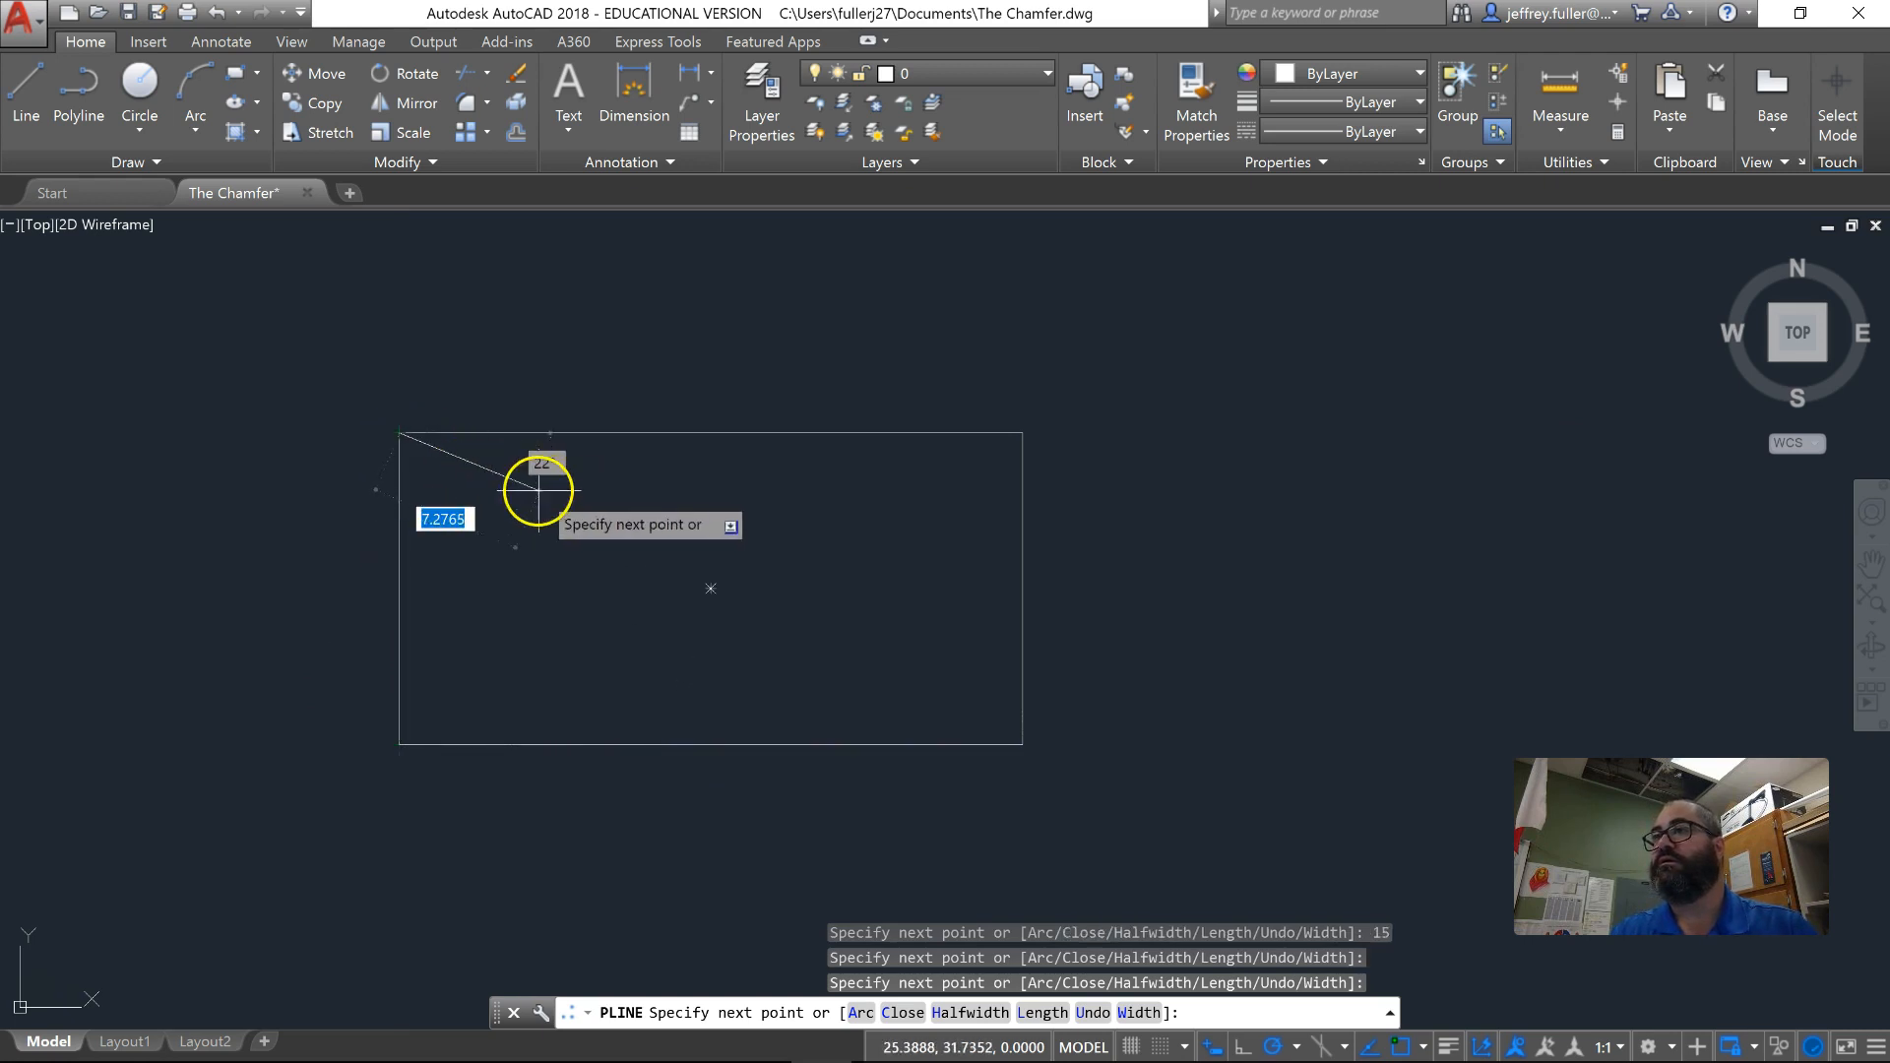
key(Escape)
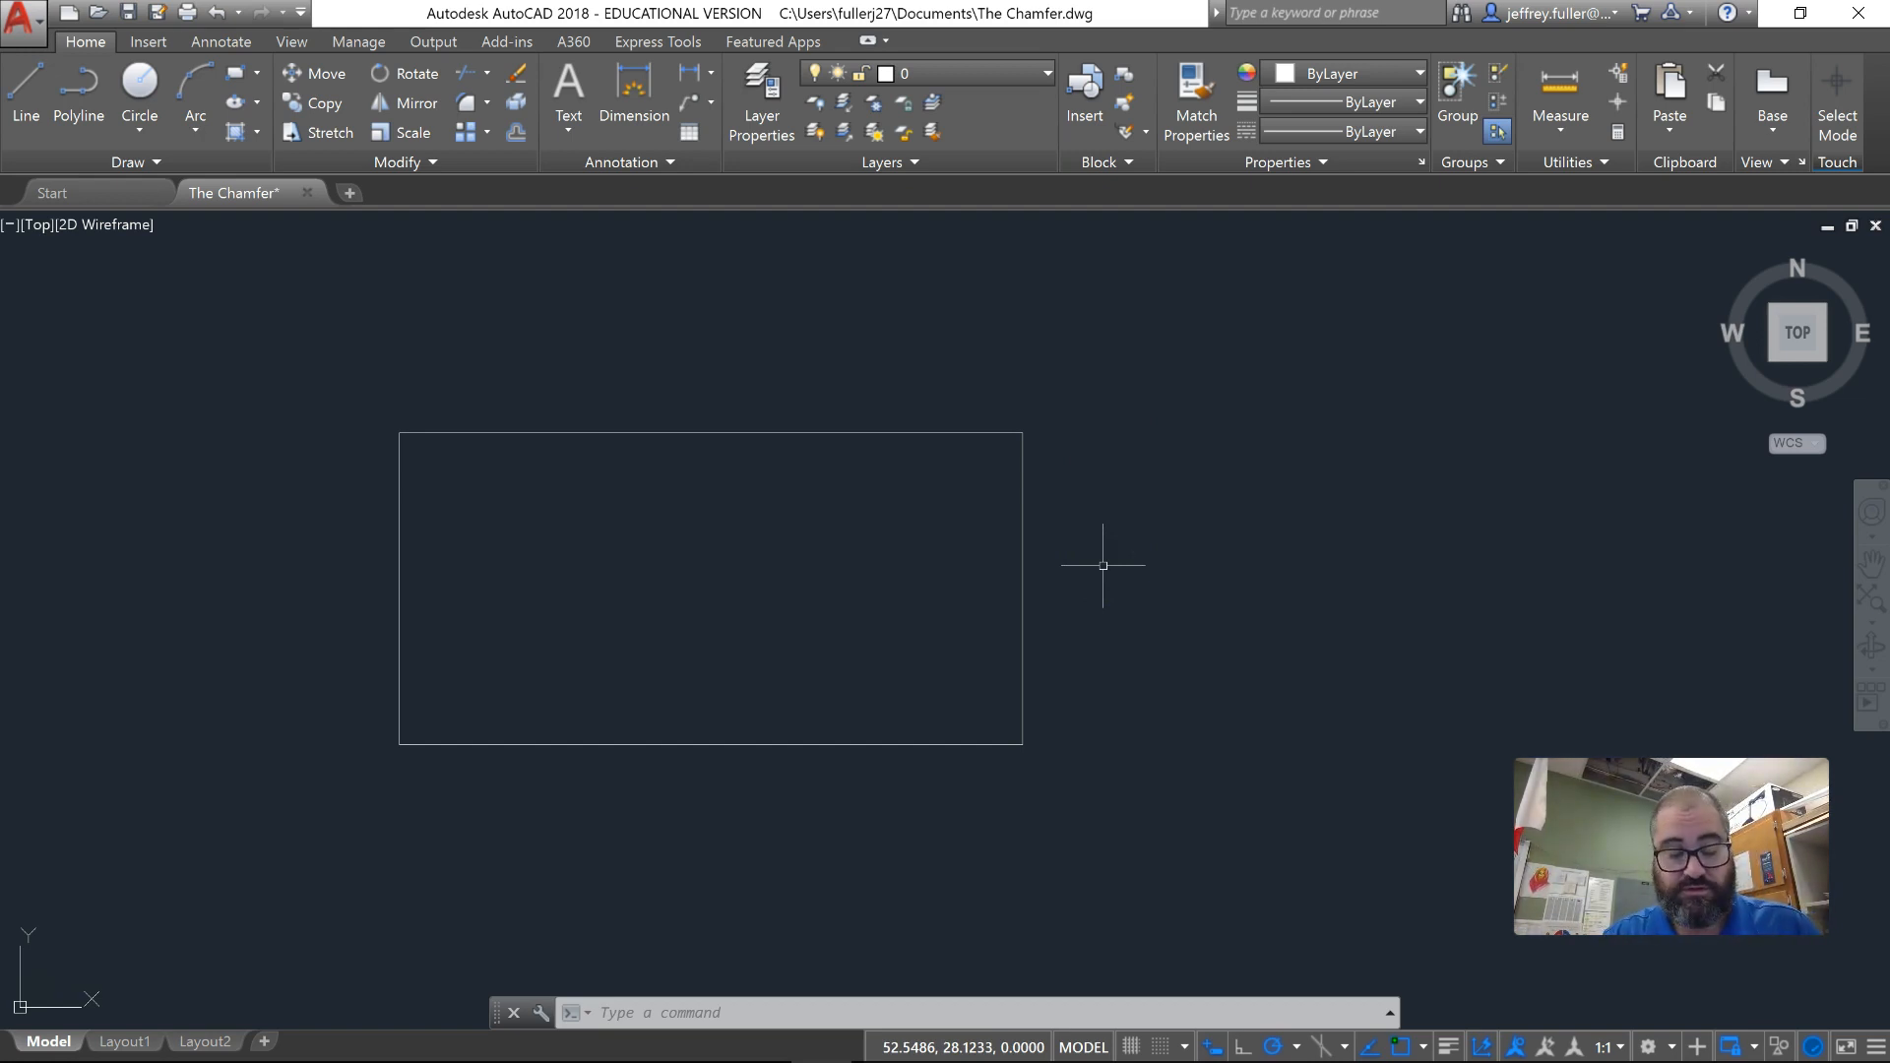
Chamfer the rectangle's upper-right corner by distance, using 10 along the top edge and 5 along the right edge.
text(cha)
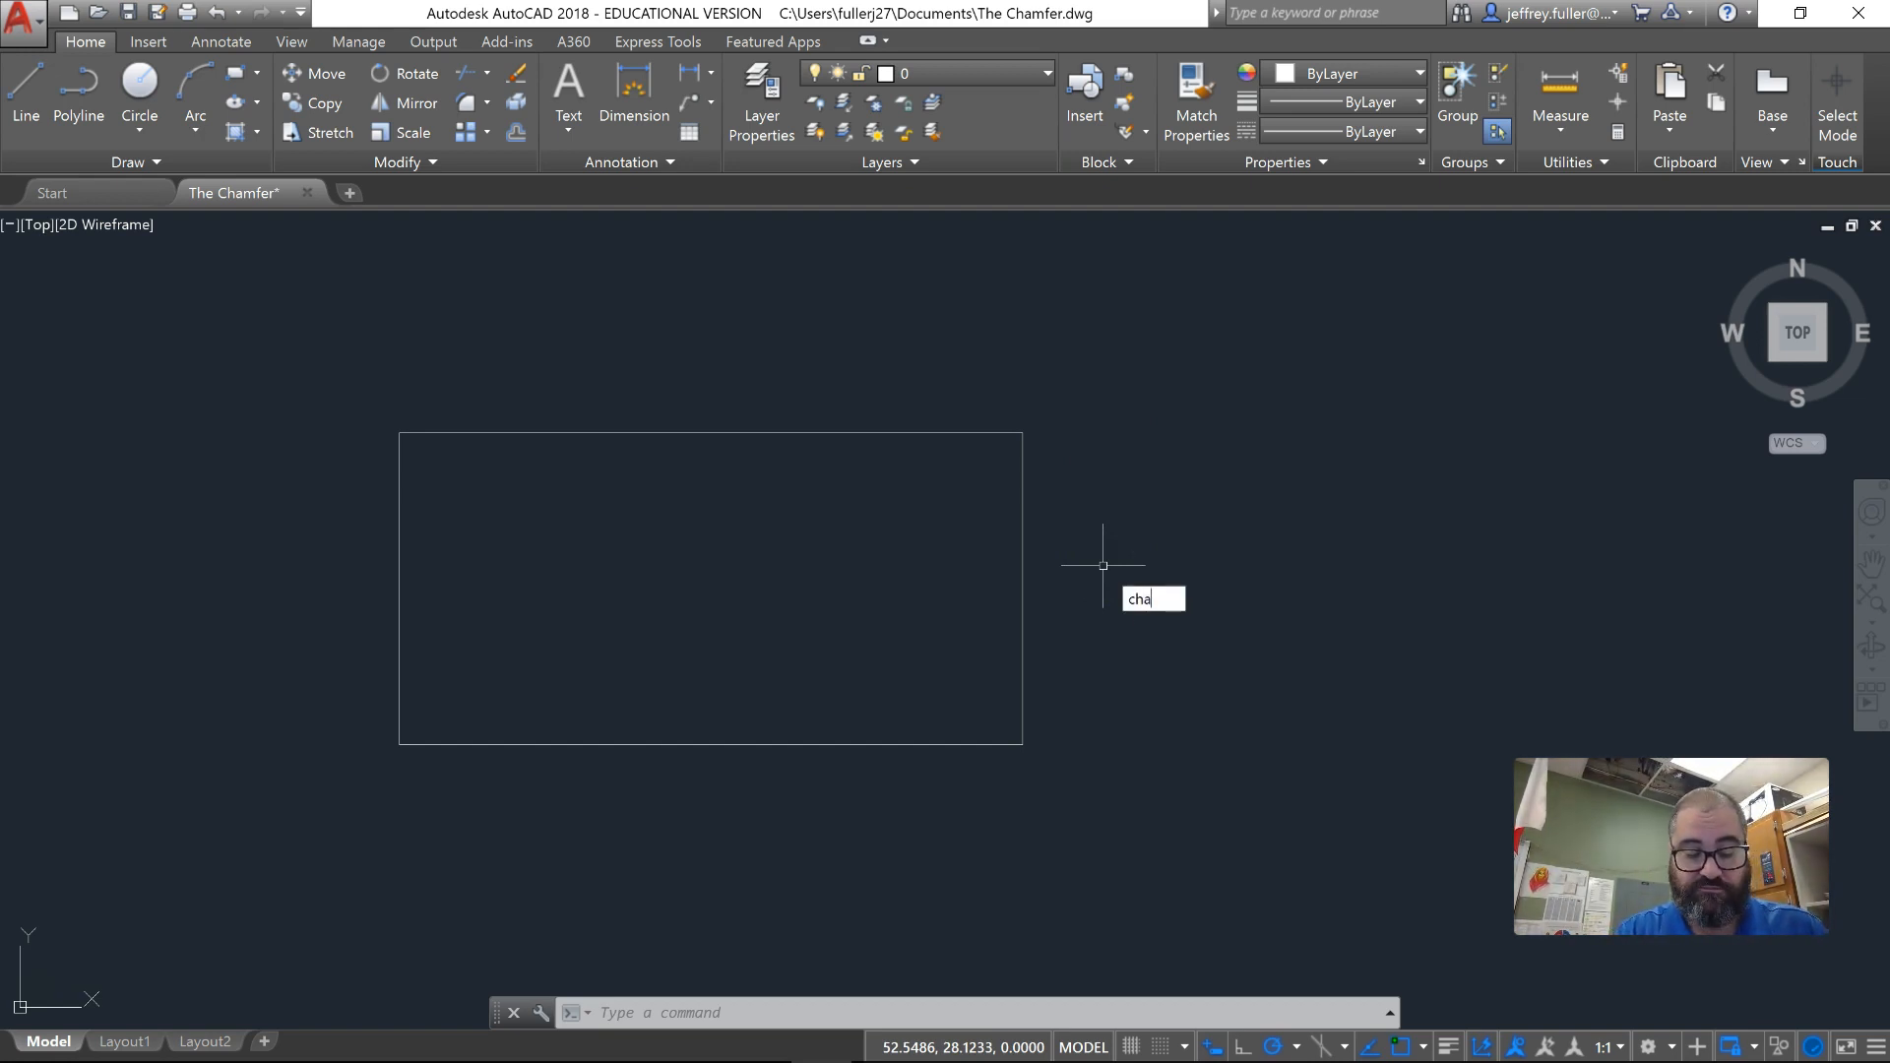
text(mfer)
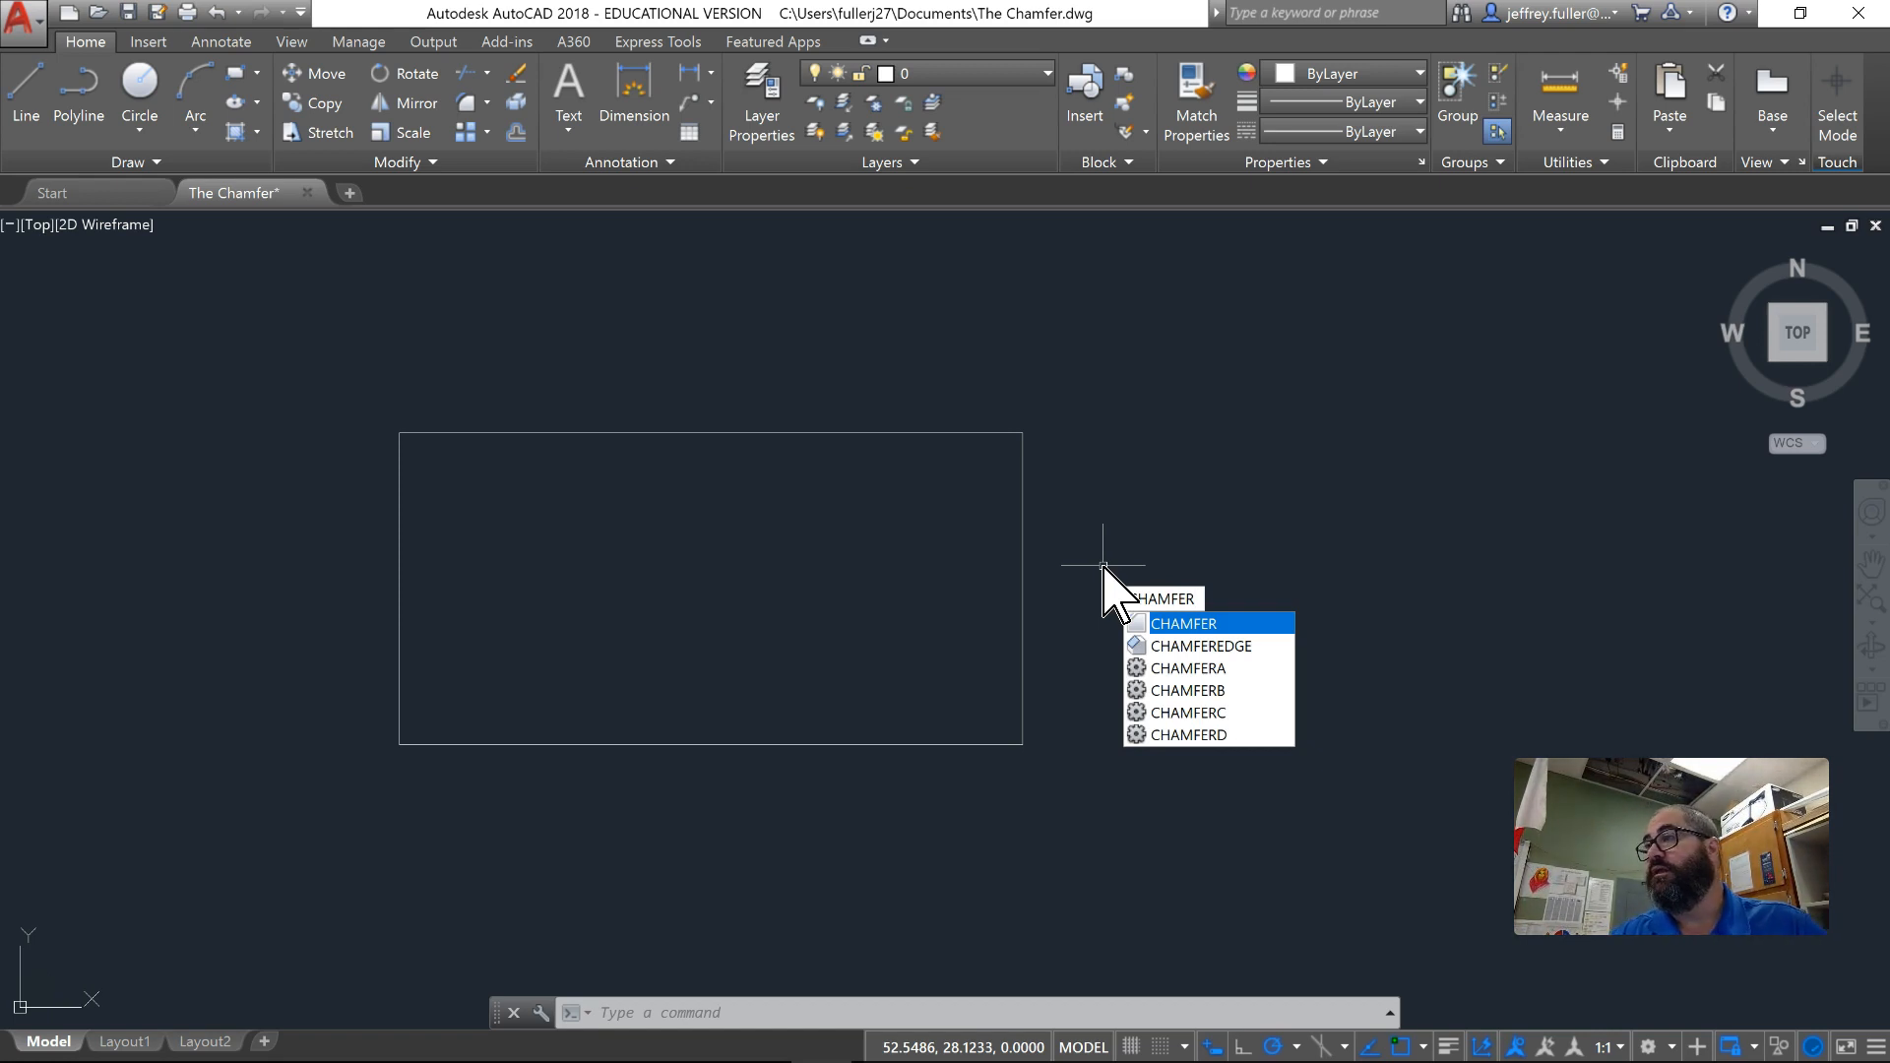
key(Return)
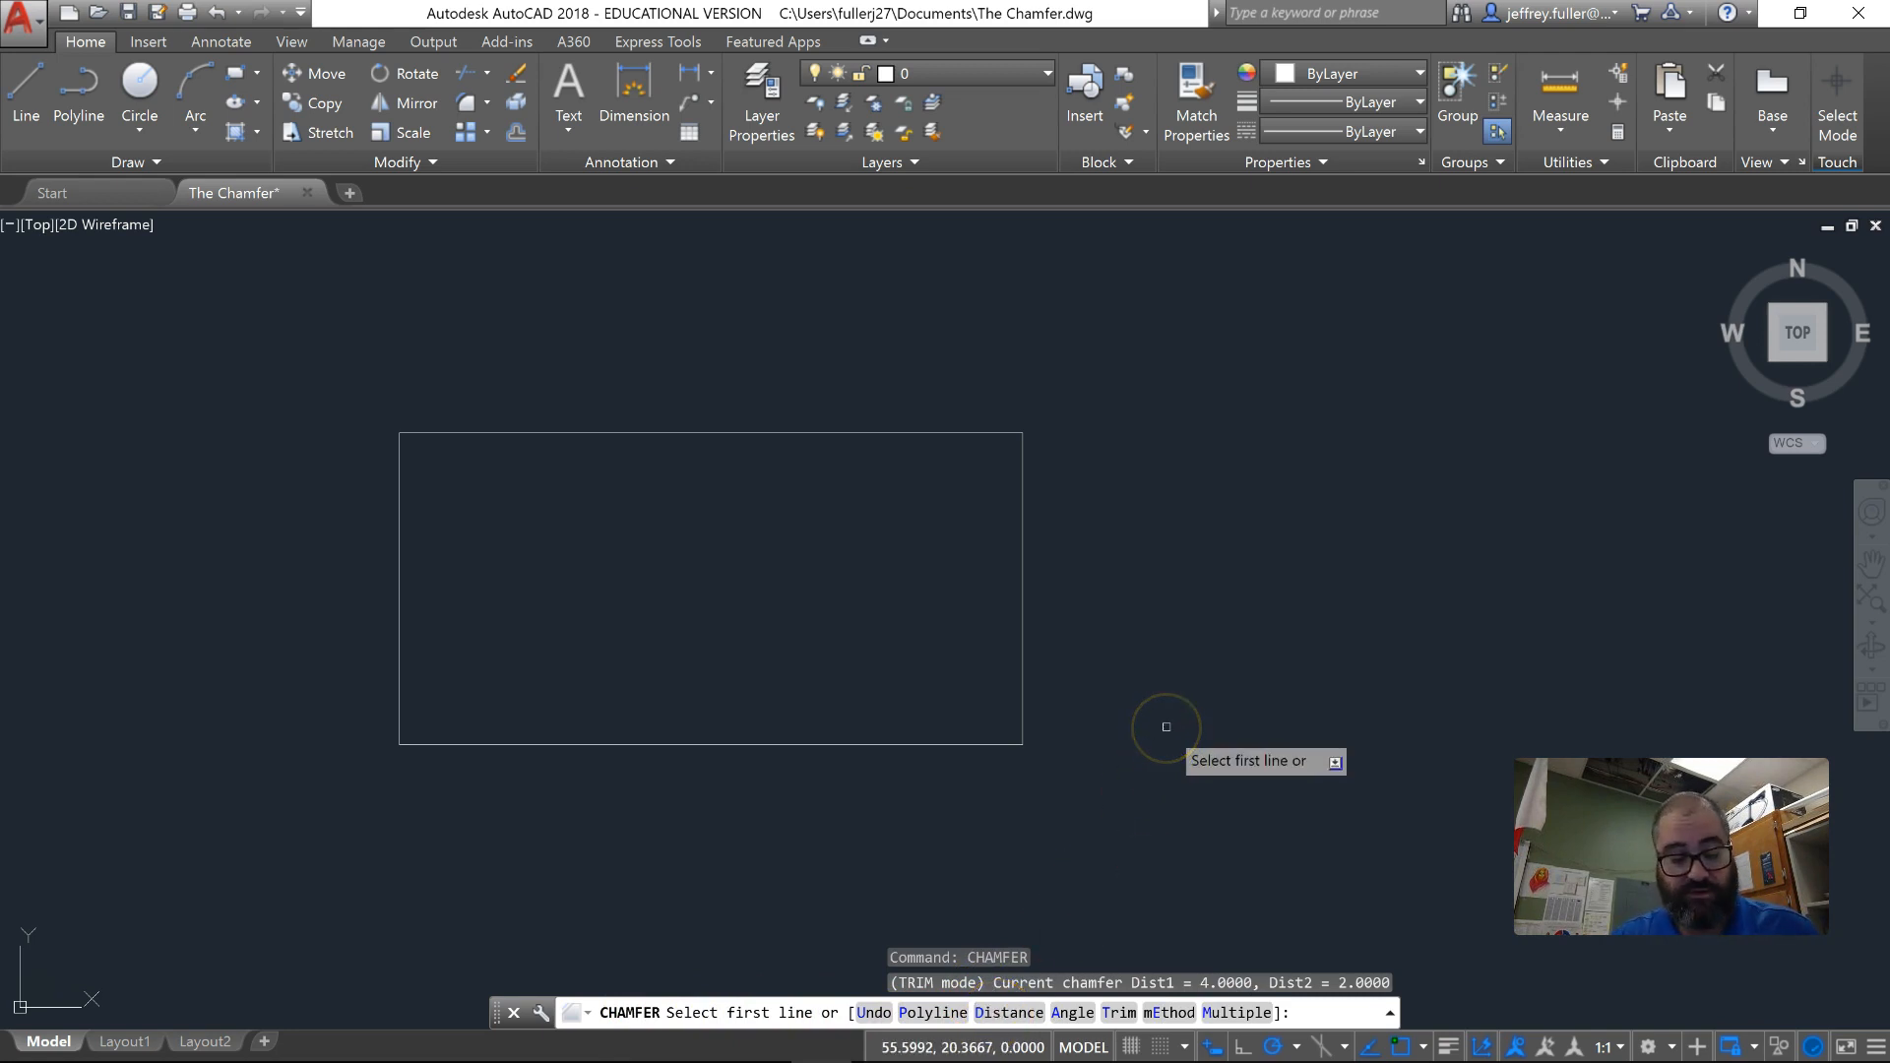
text(d)
key(Return)
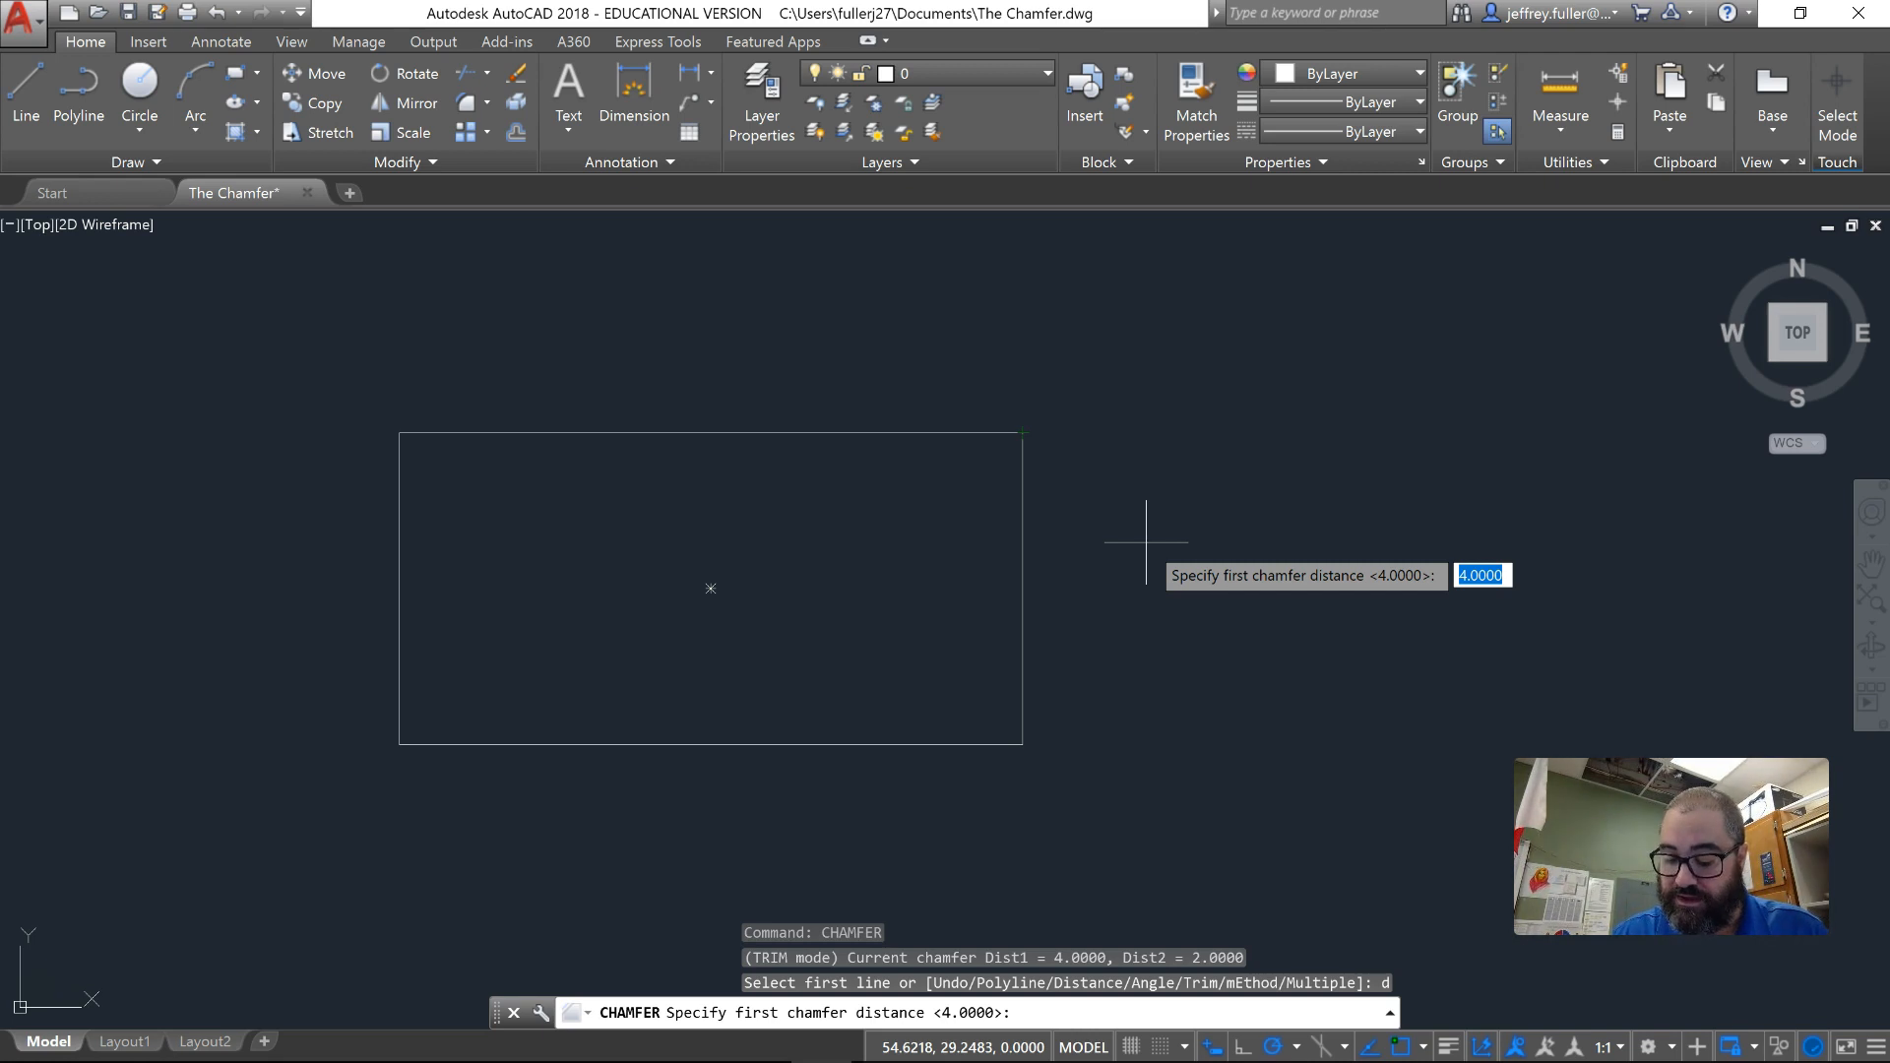
text(10)
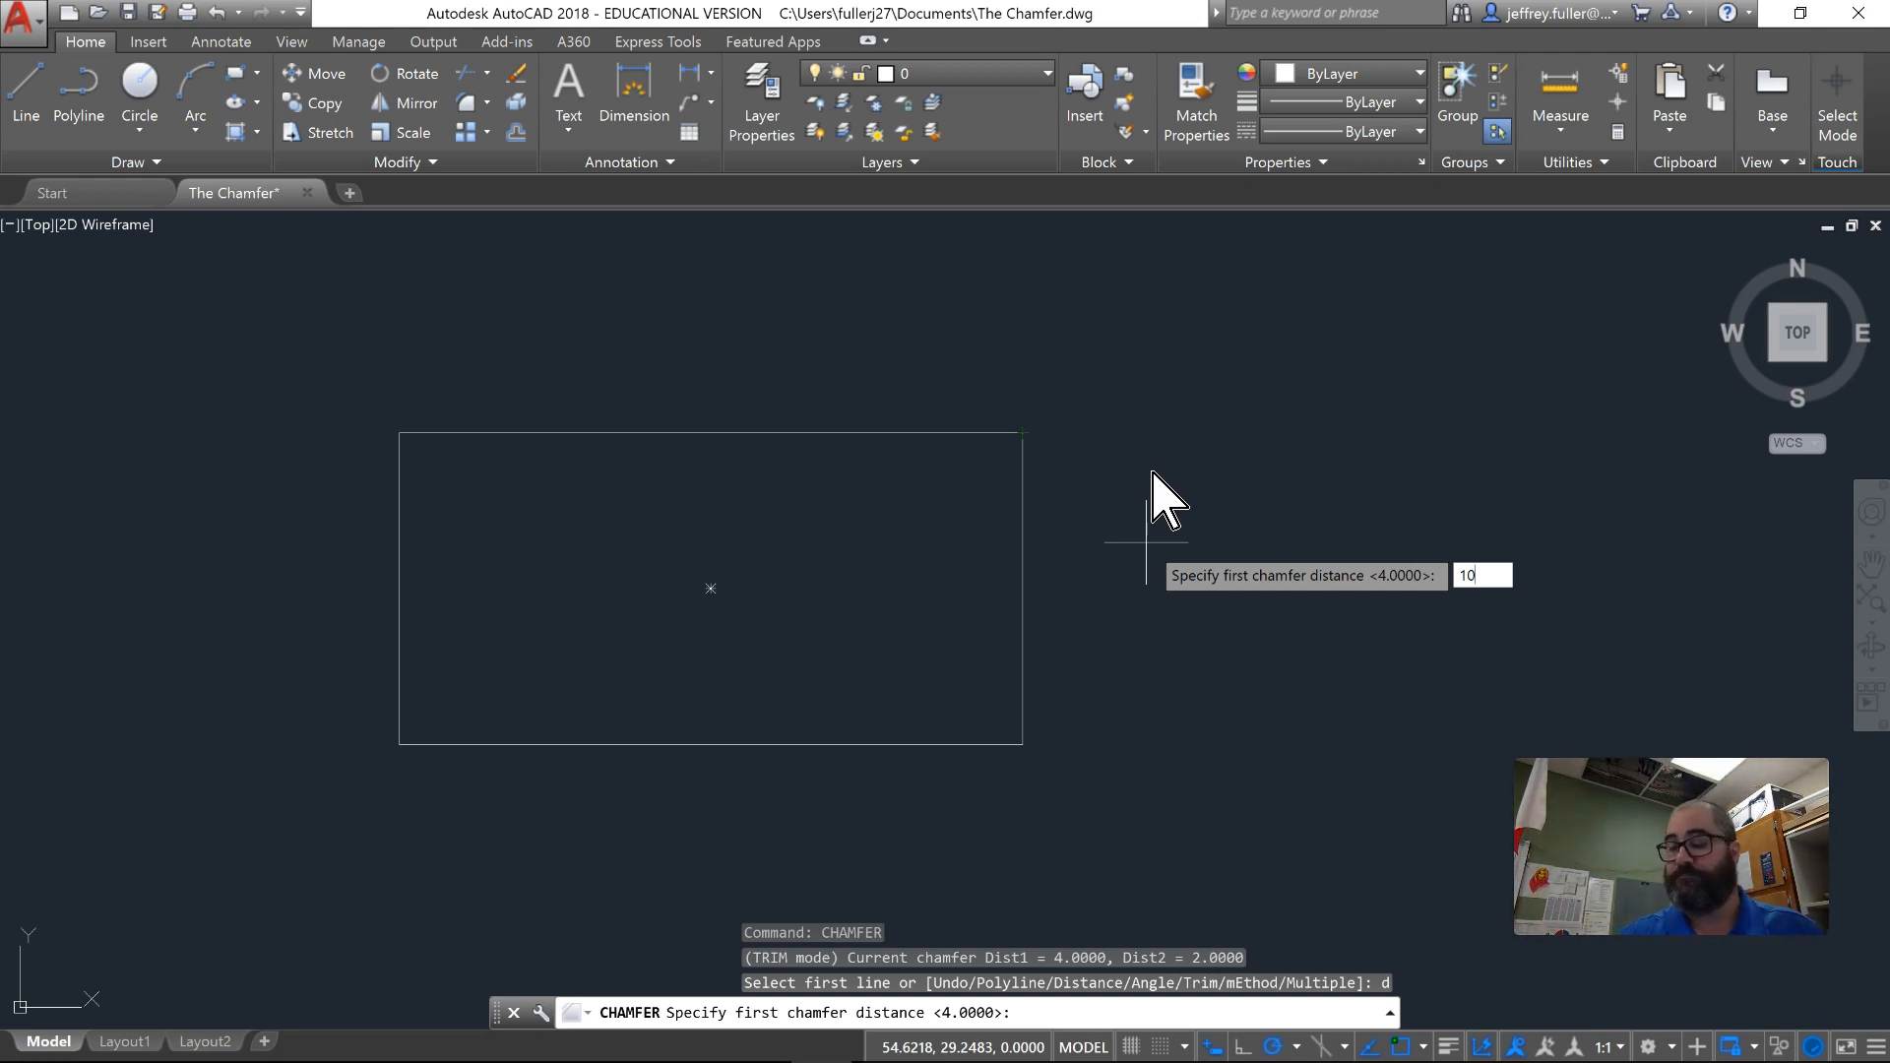
right_click(1146, 542)
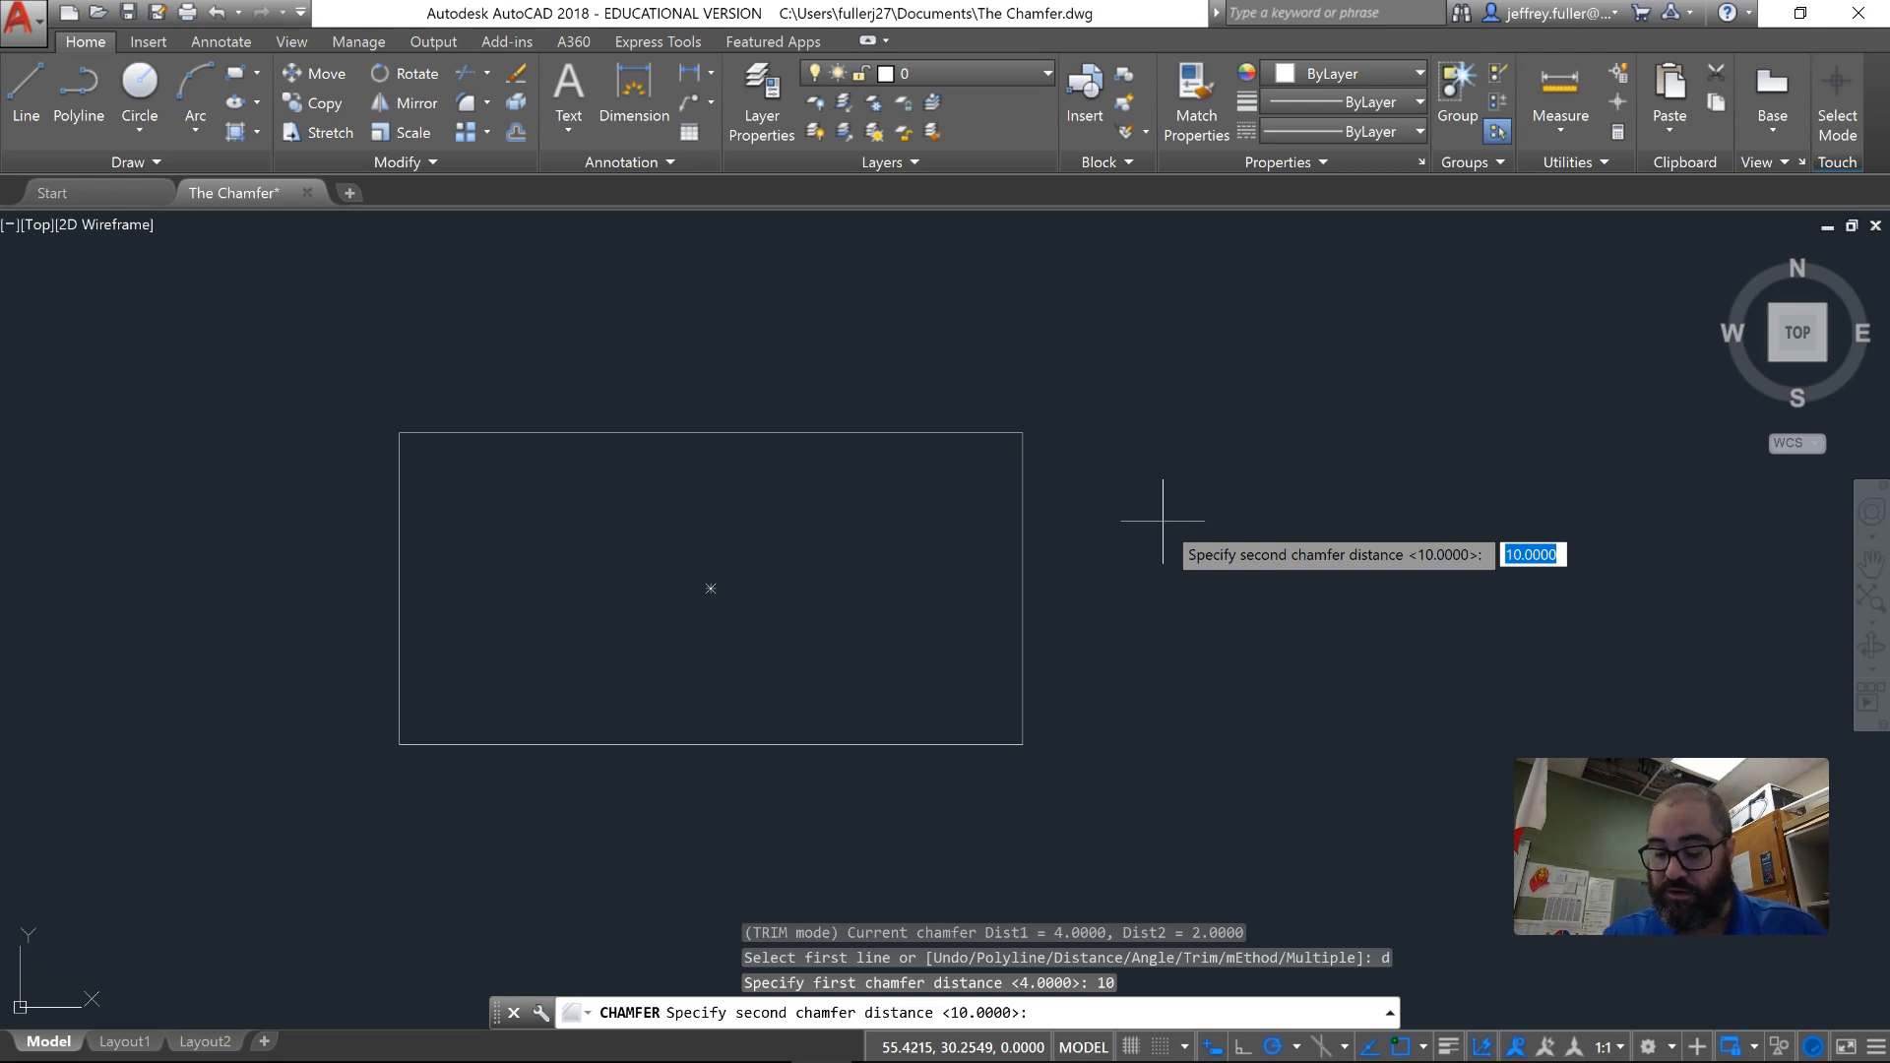
text(5)
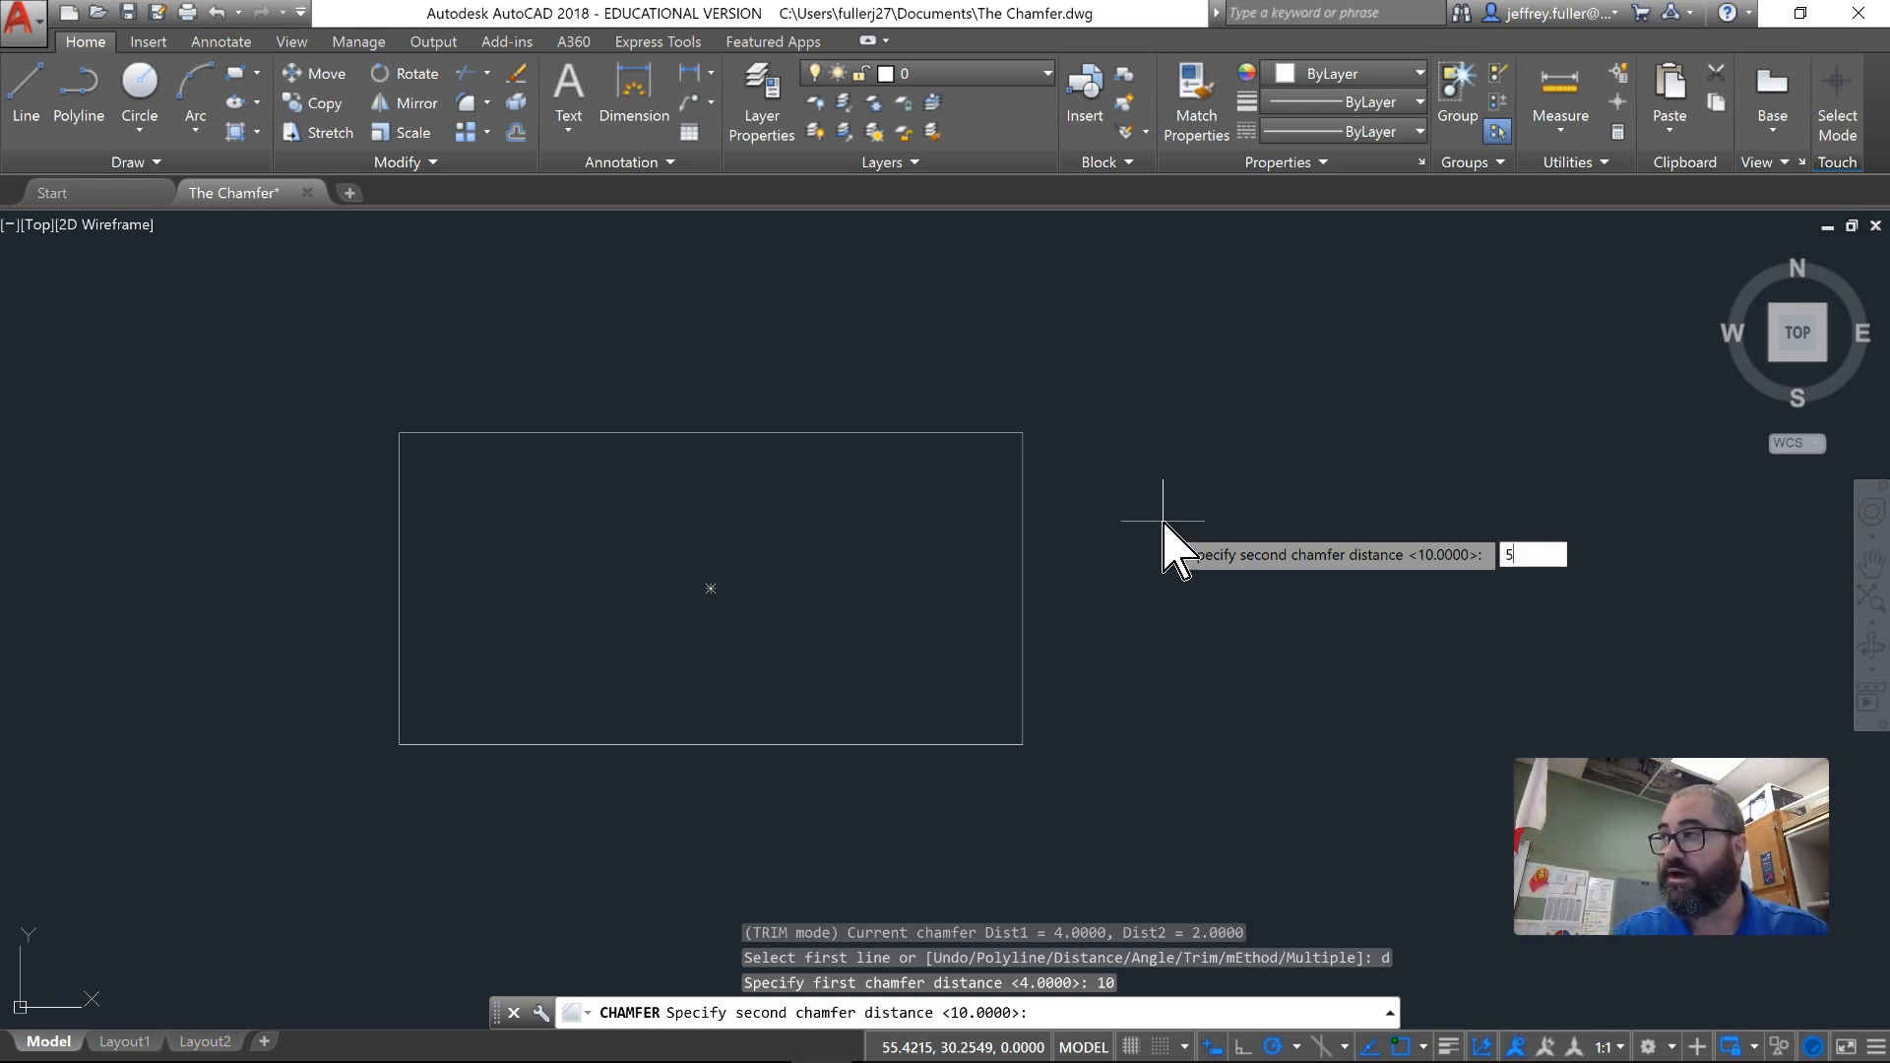
key(Return)
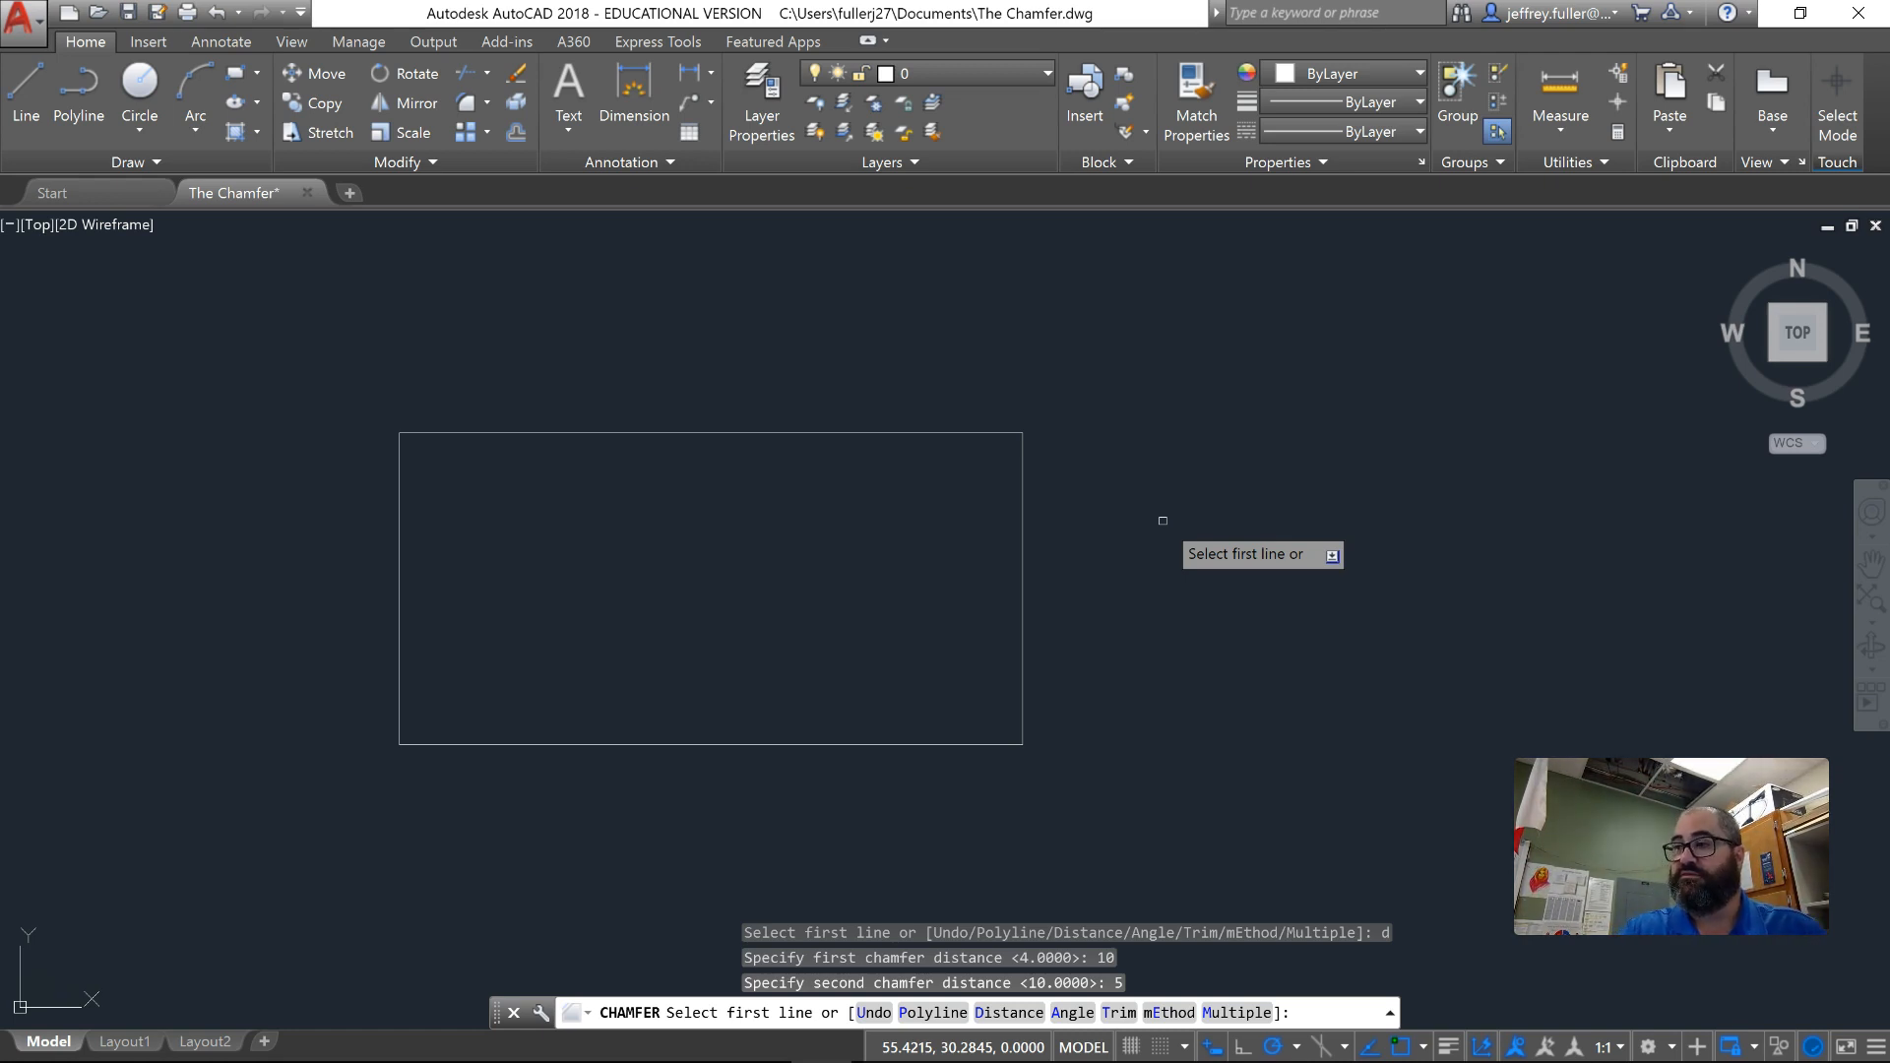
click(901, 434)
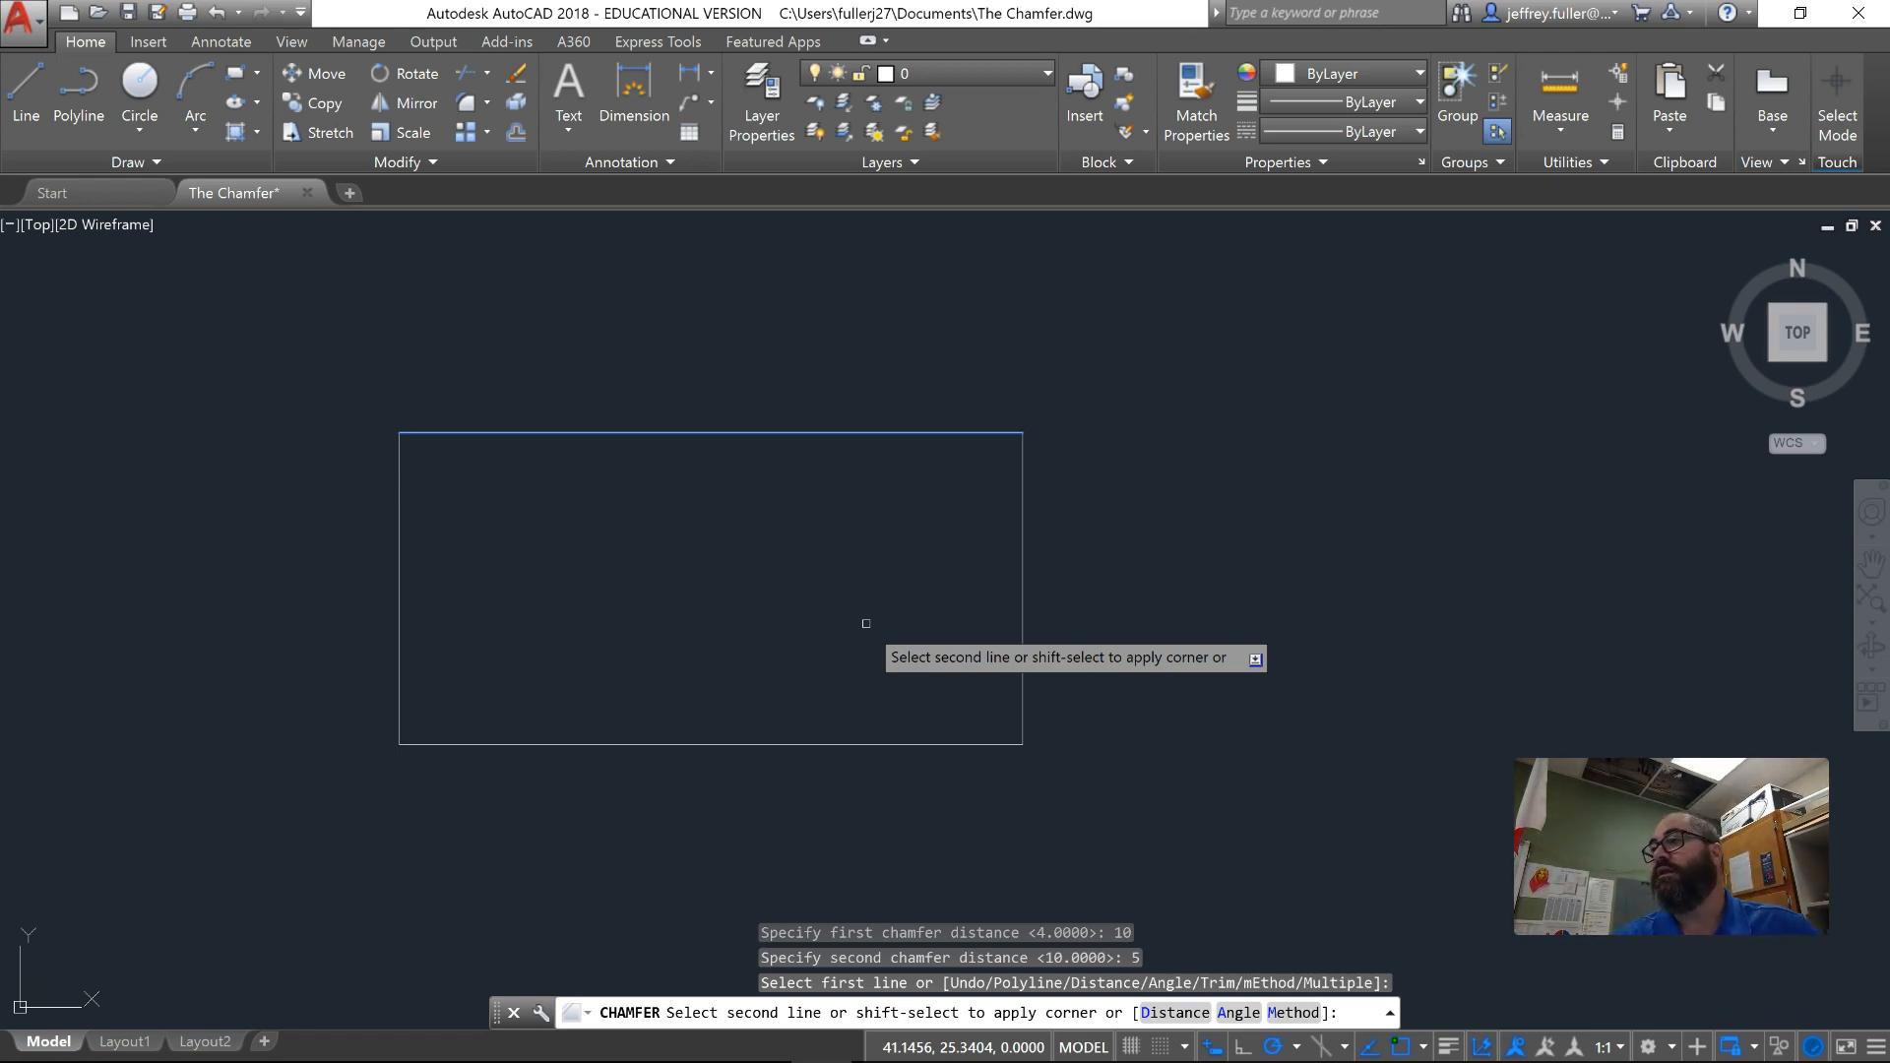
click(1018, 595)
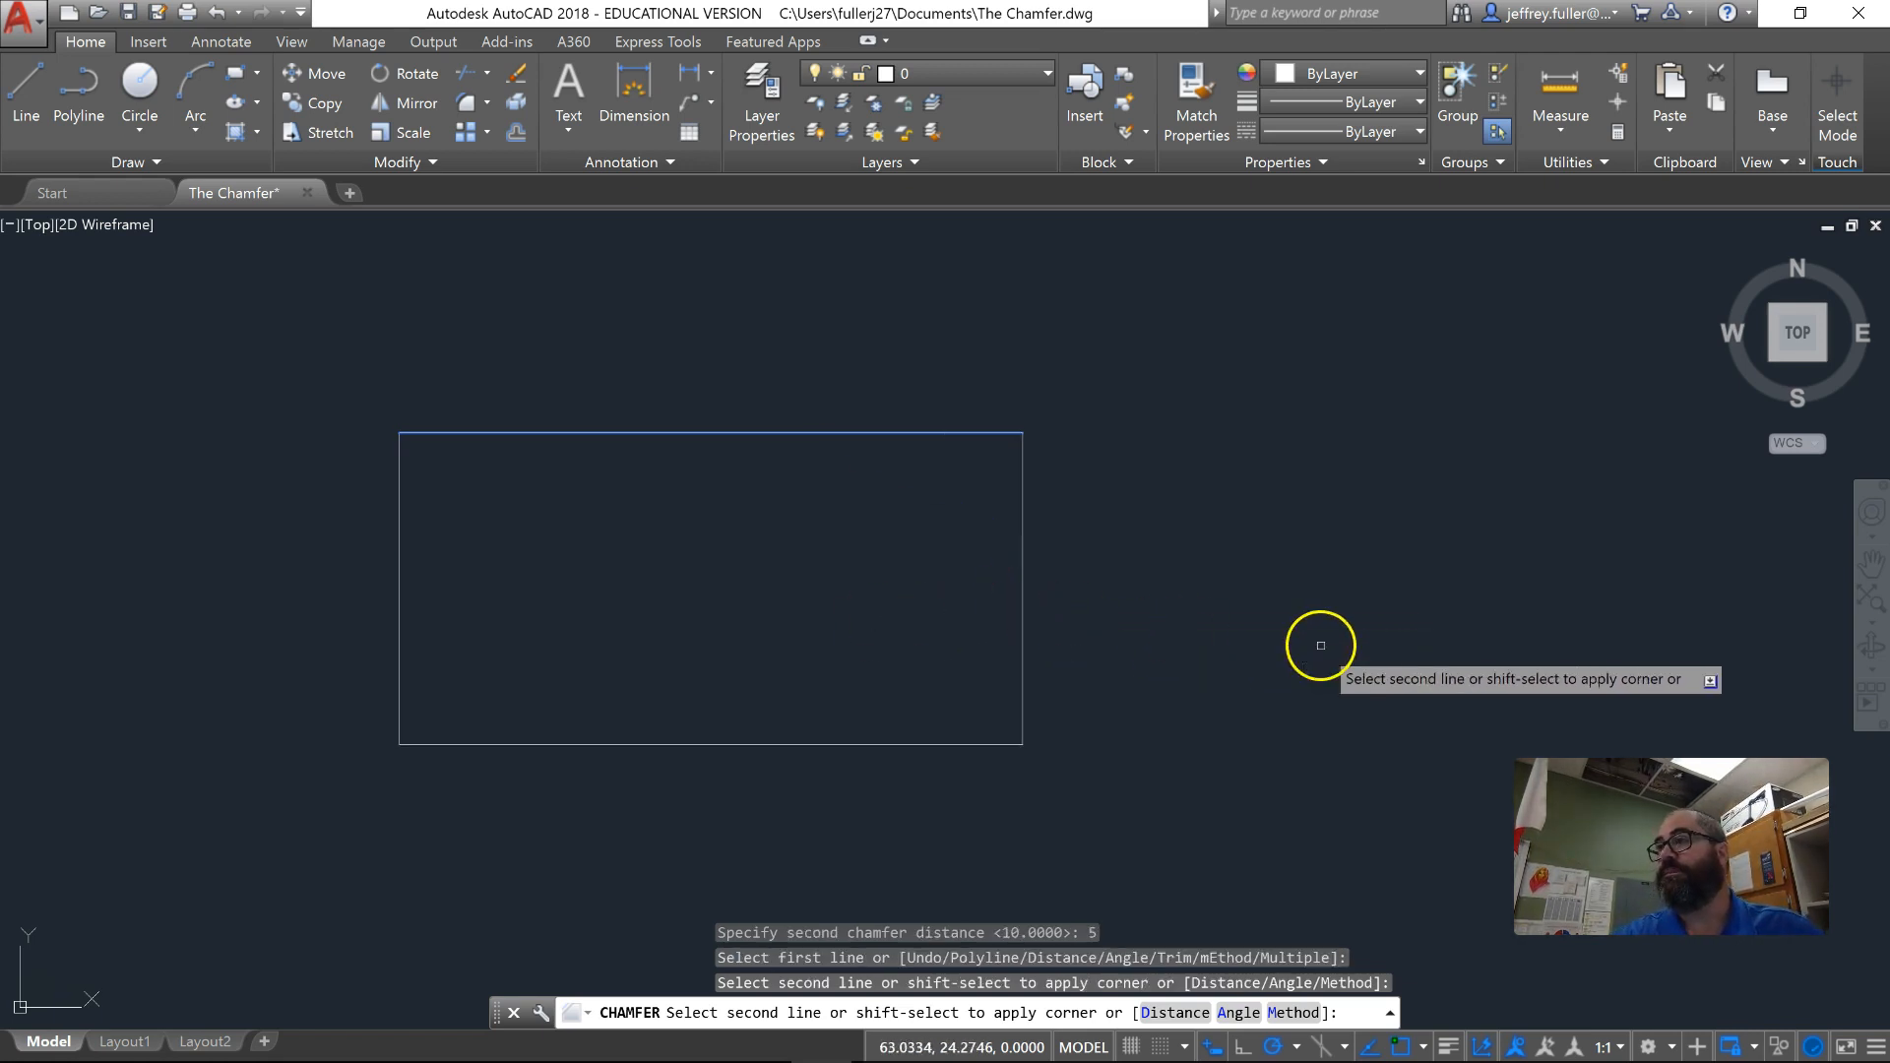
click(1021, 625)
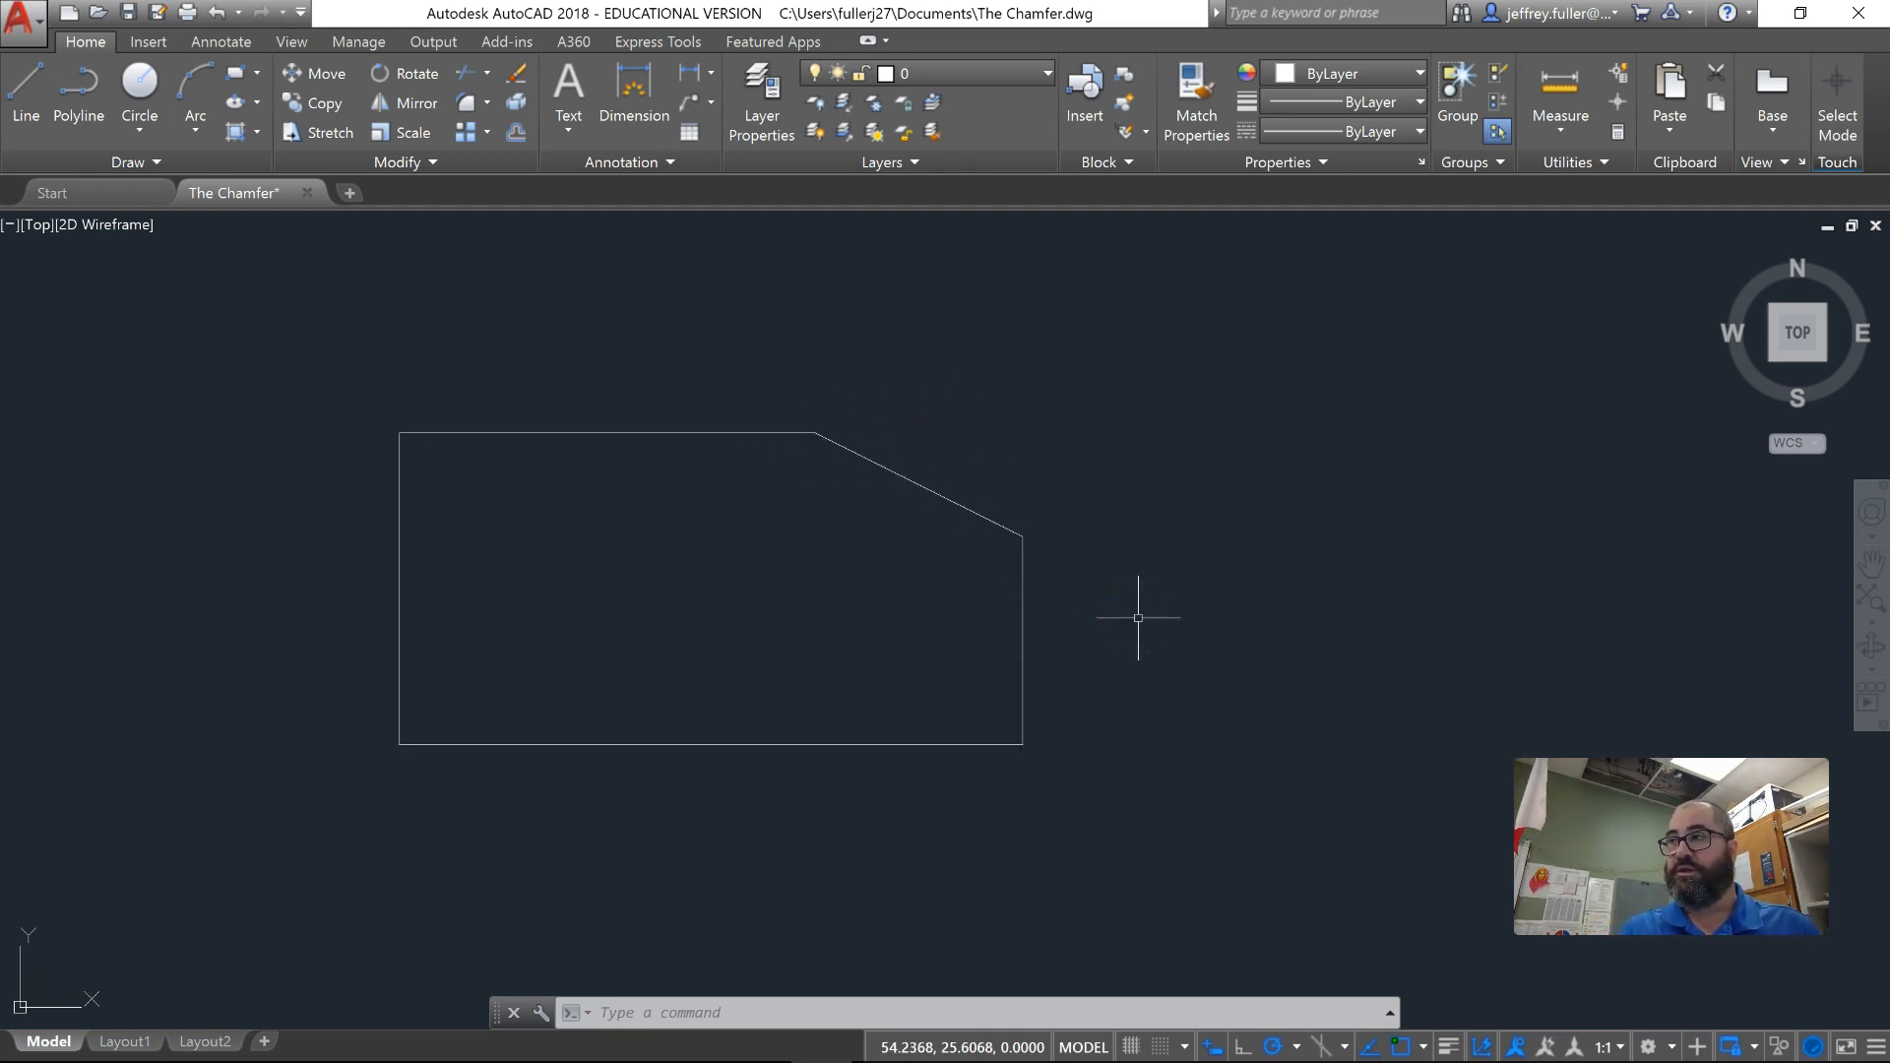
Chamfer the lower-right corner by angle, with a length of 5 on the right edge and 20° from that edge.
scroll(1147, 544, up, 2)
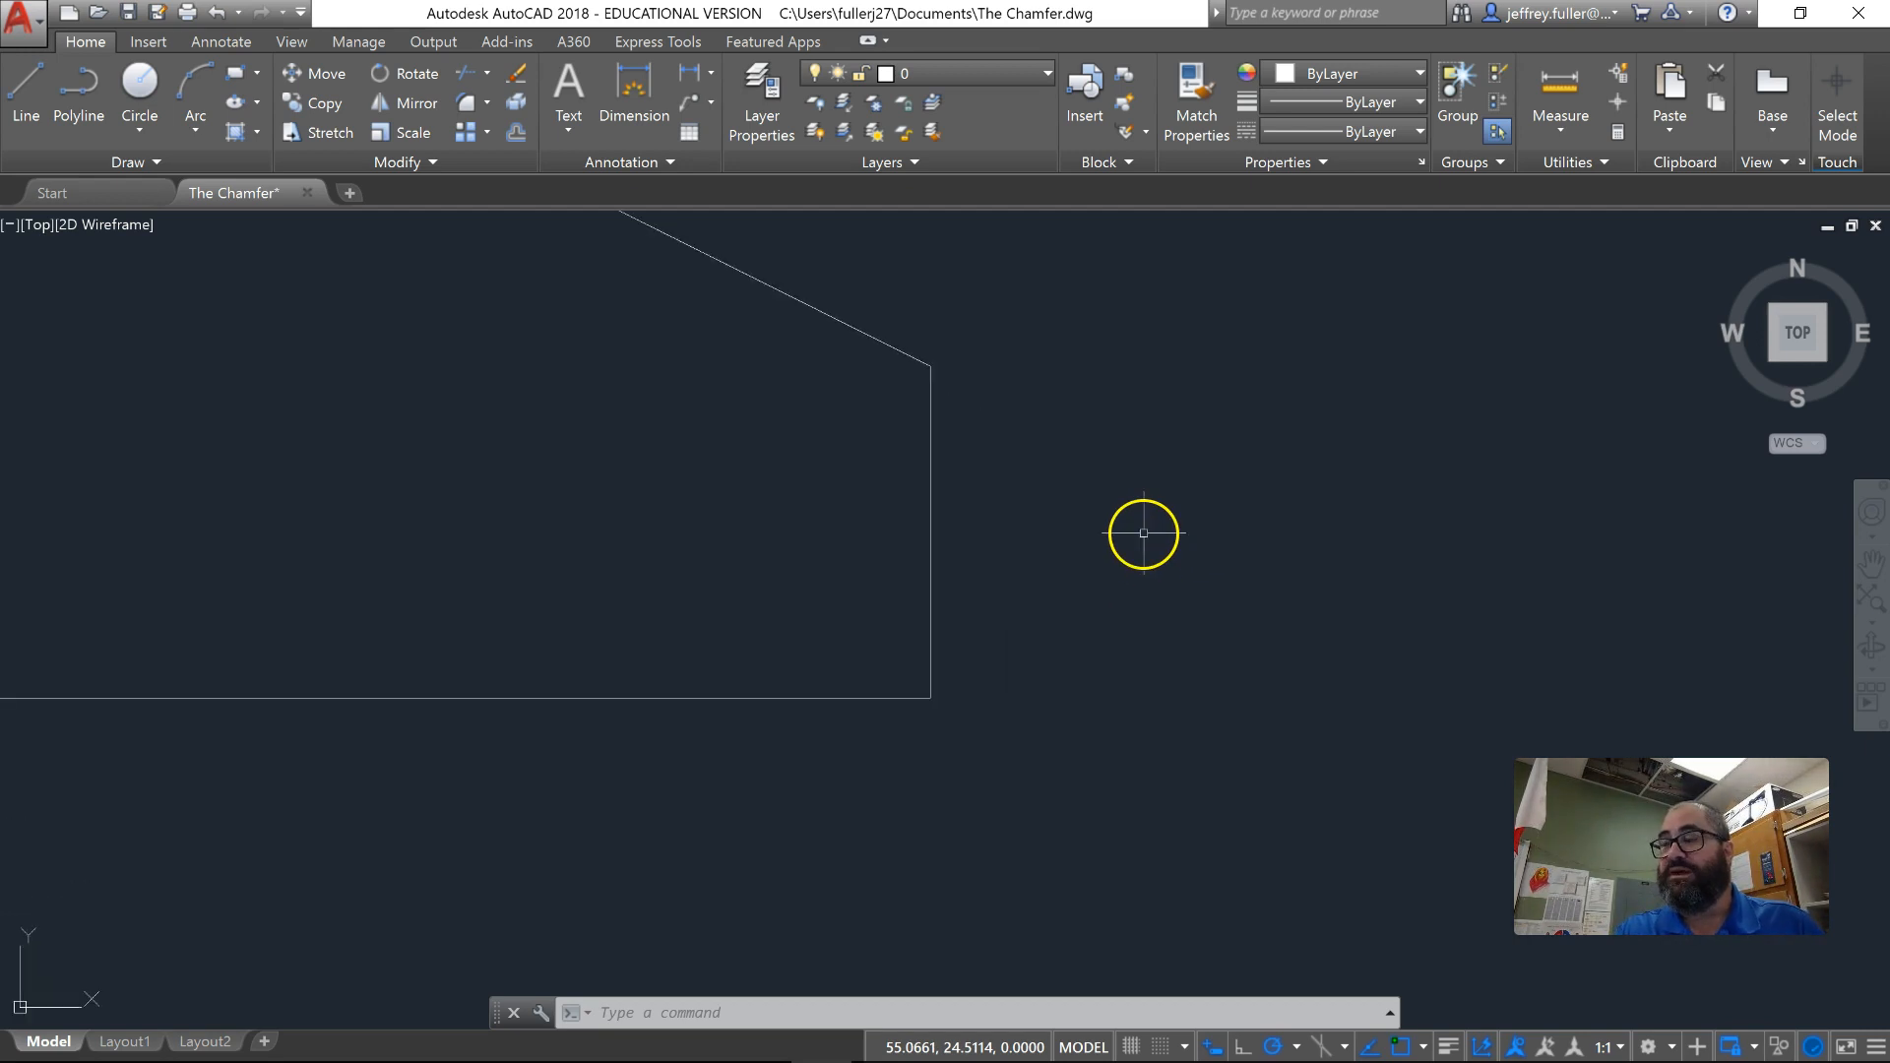
mouse_move(1093, 561)
middle_down()
mouse_move(1203, 654)
mouse_move(1245, 653)
middle_up()
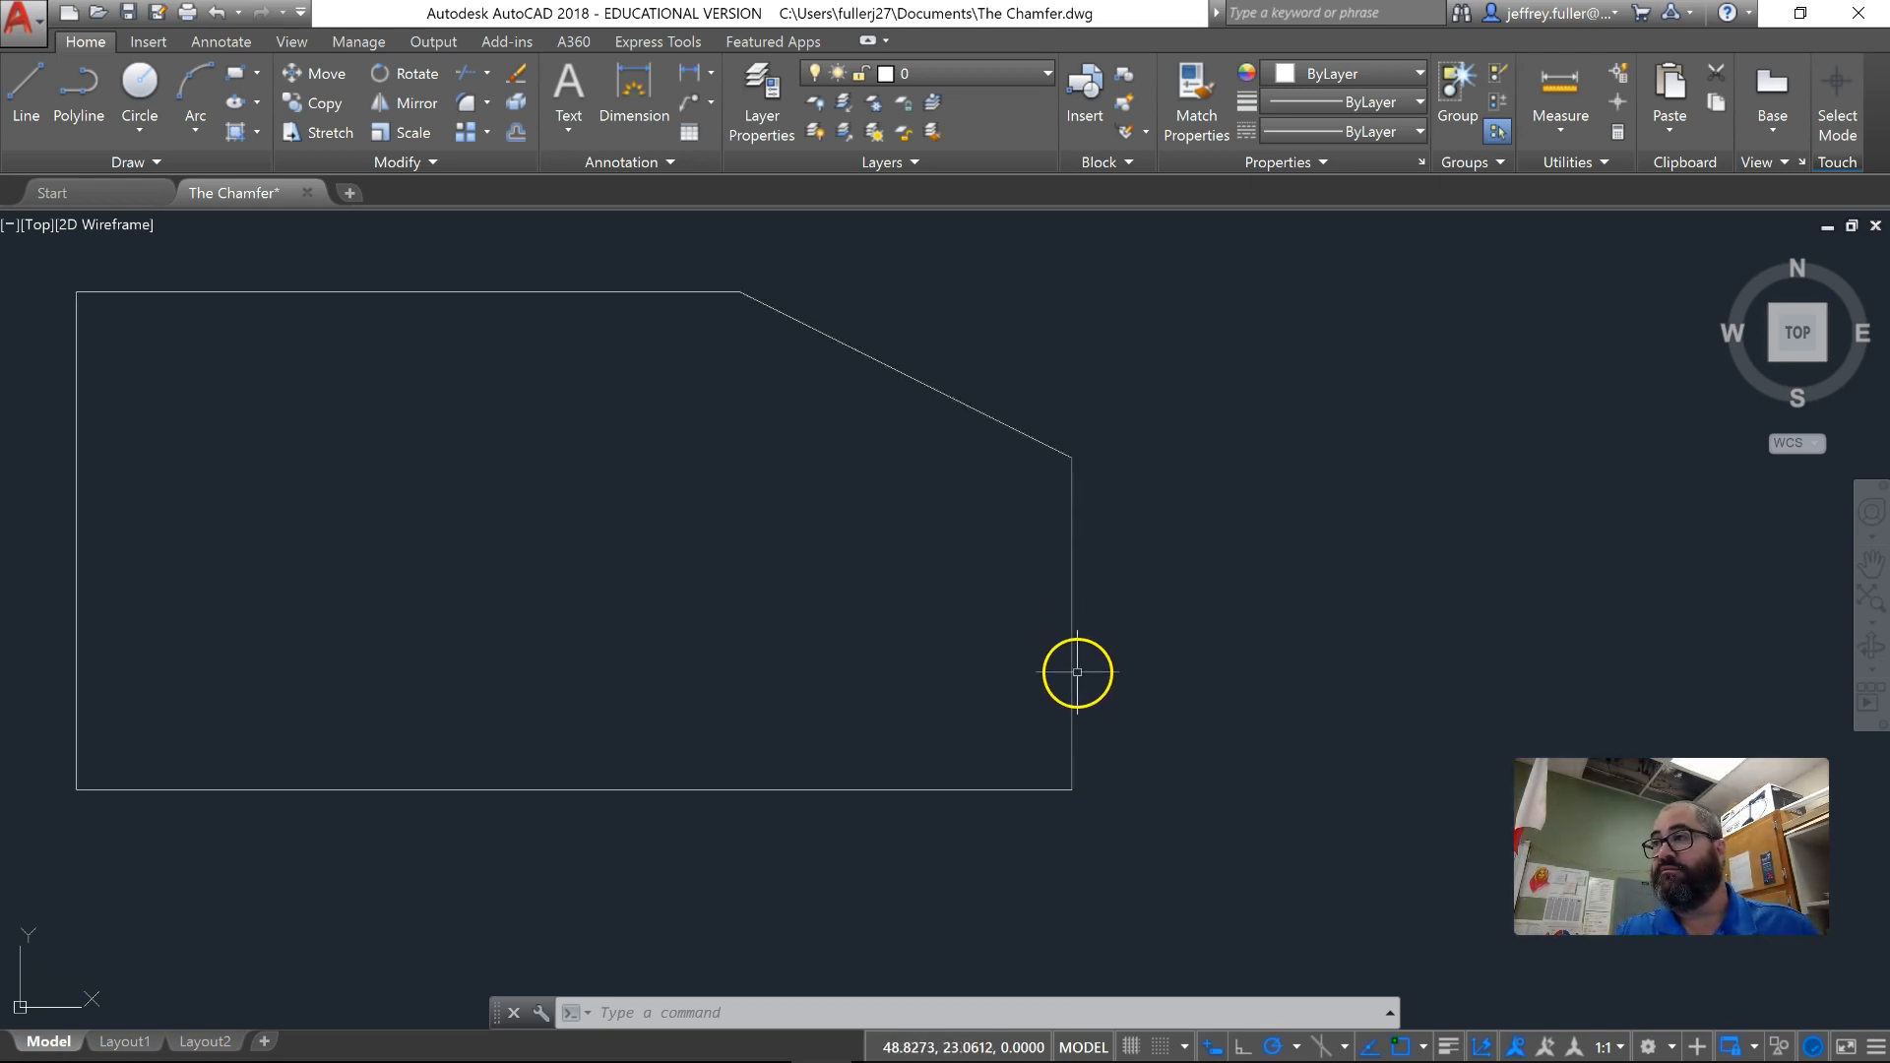
mouse_move(1072, 672)
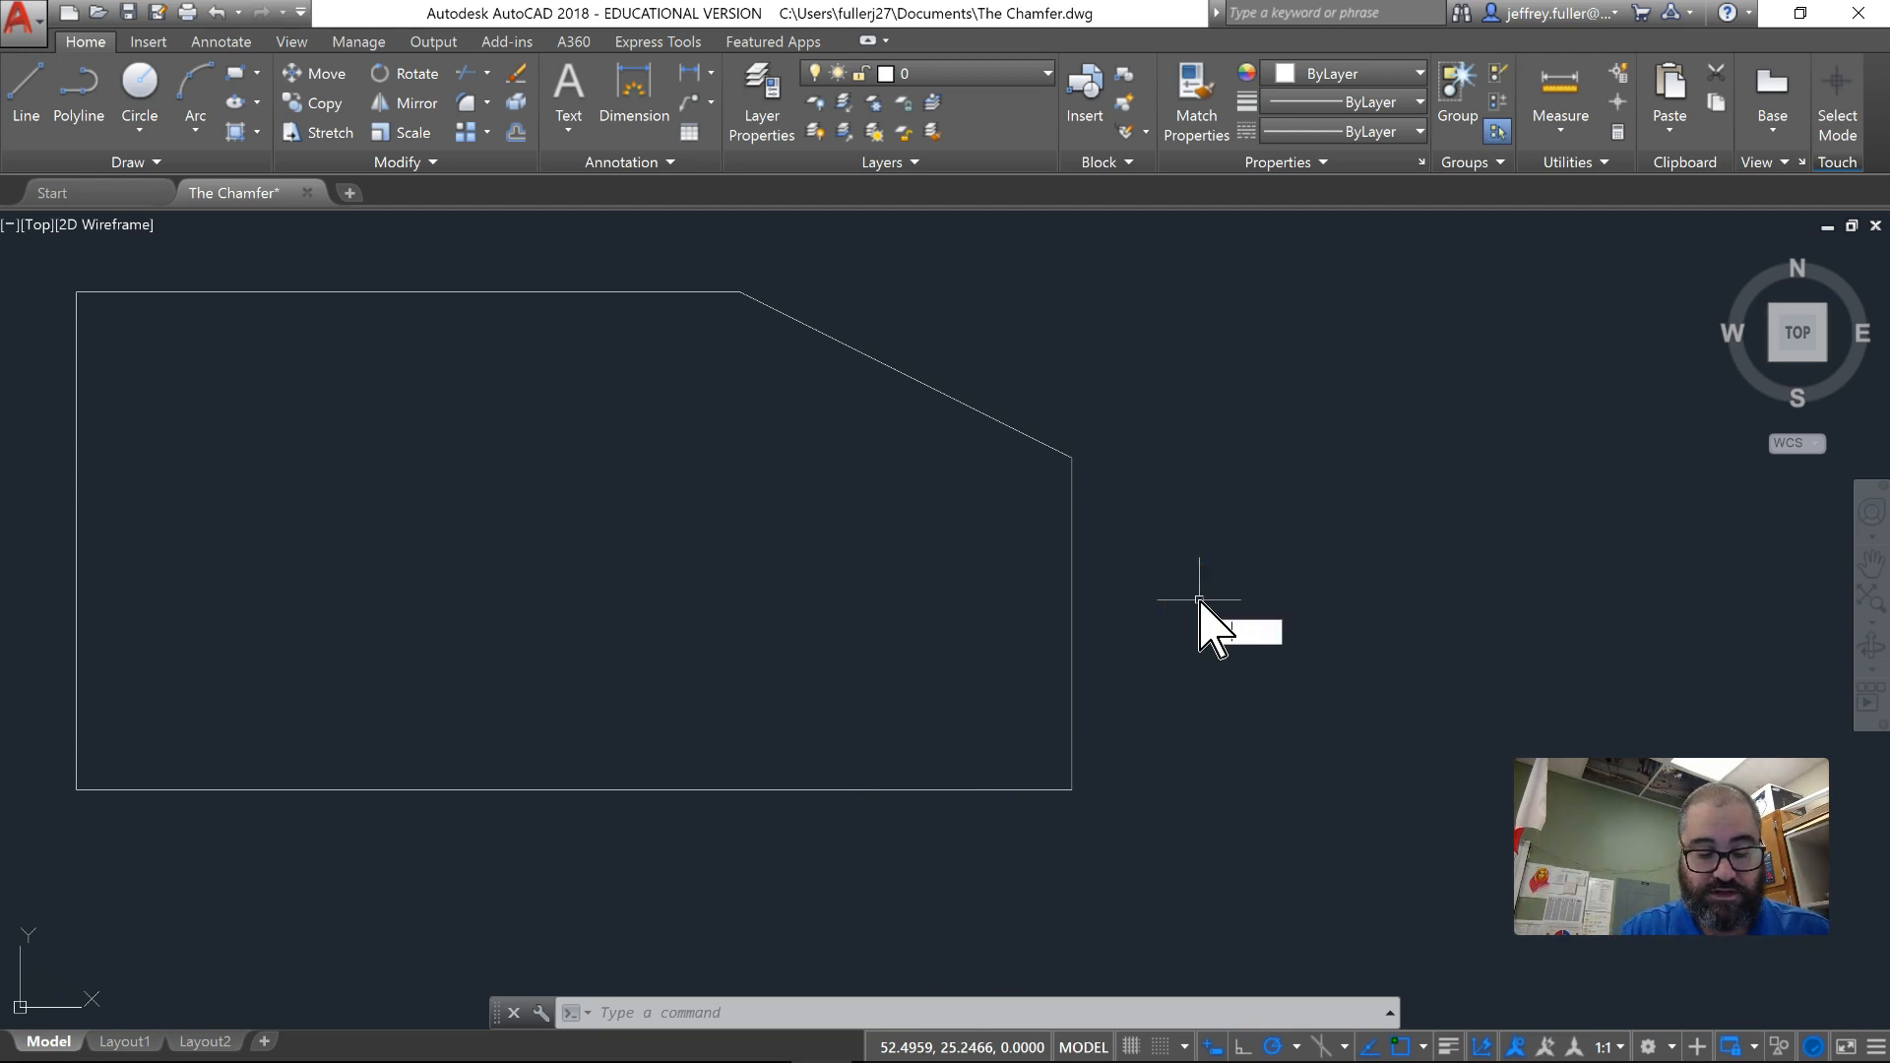
text(fer)
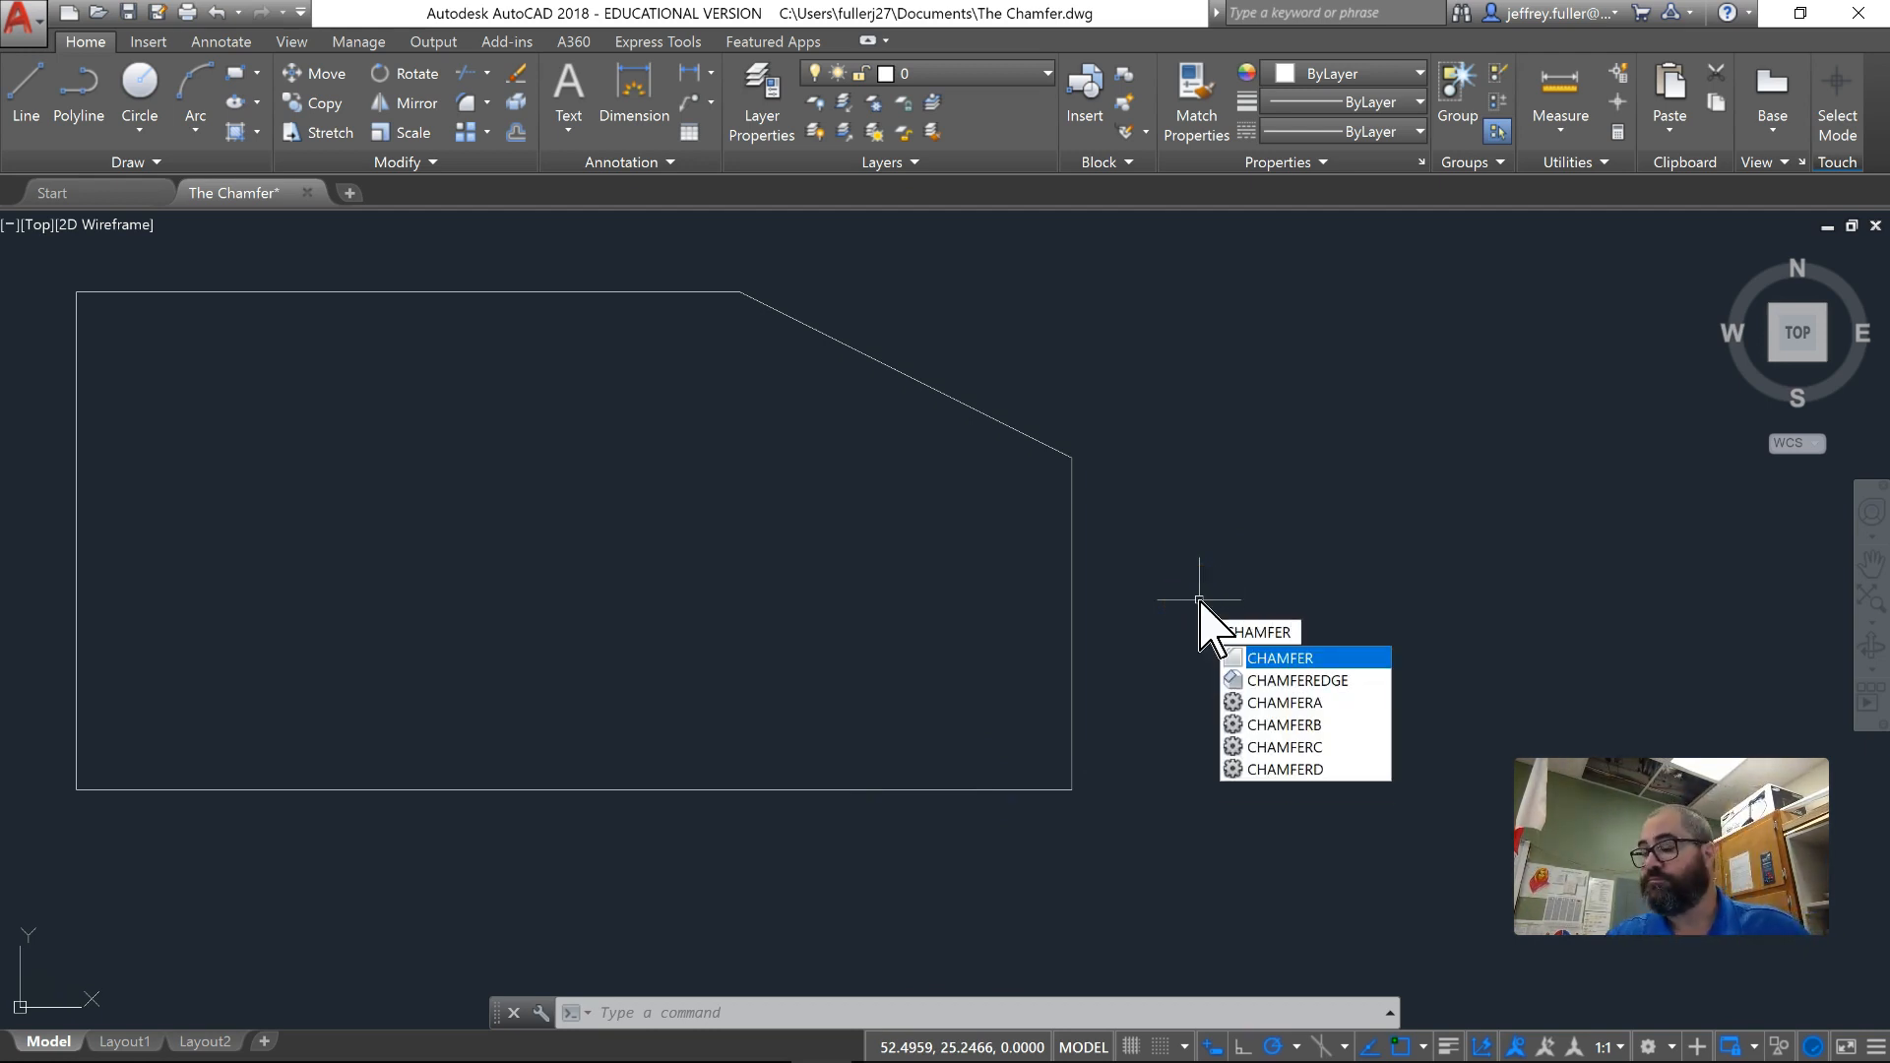
key(Return)
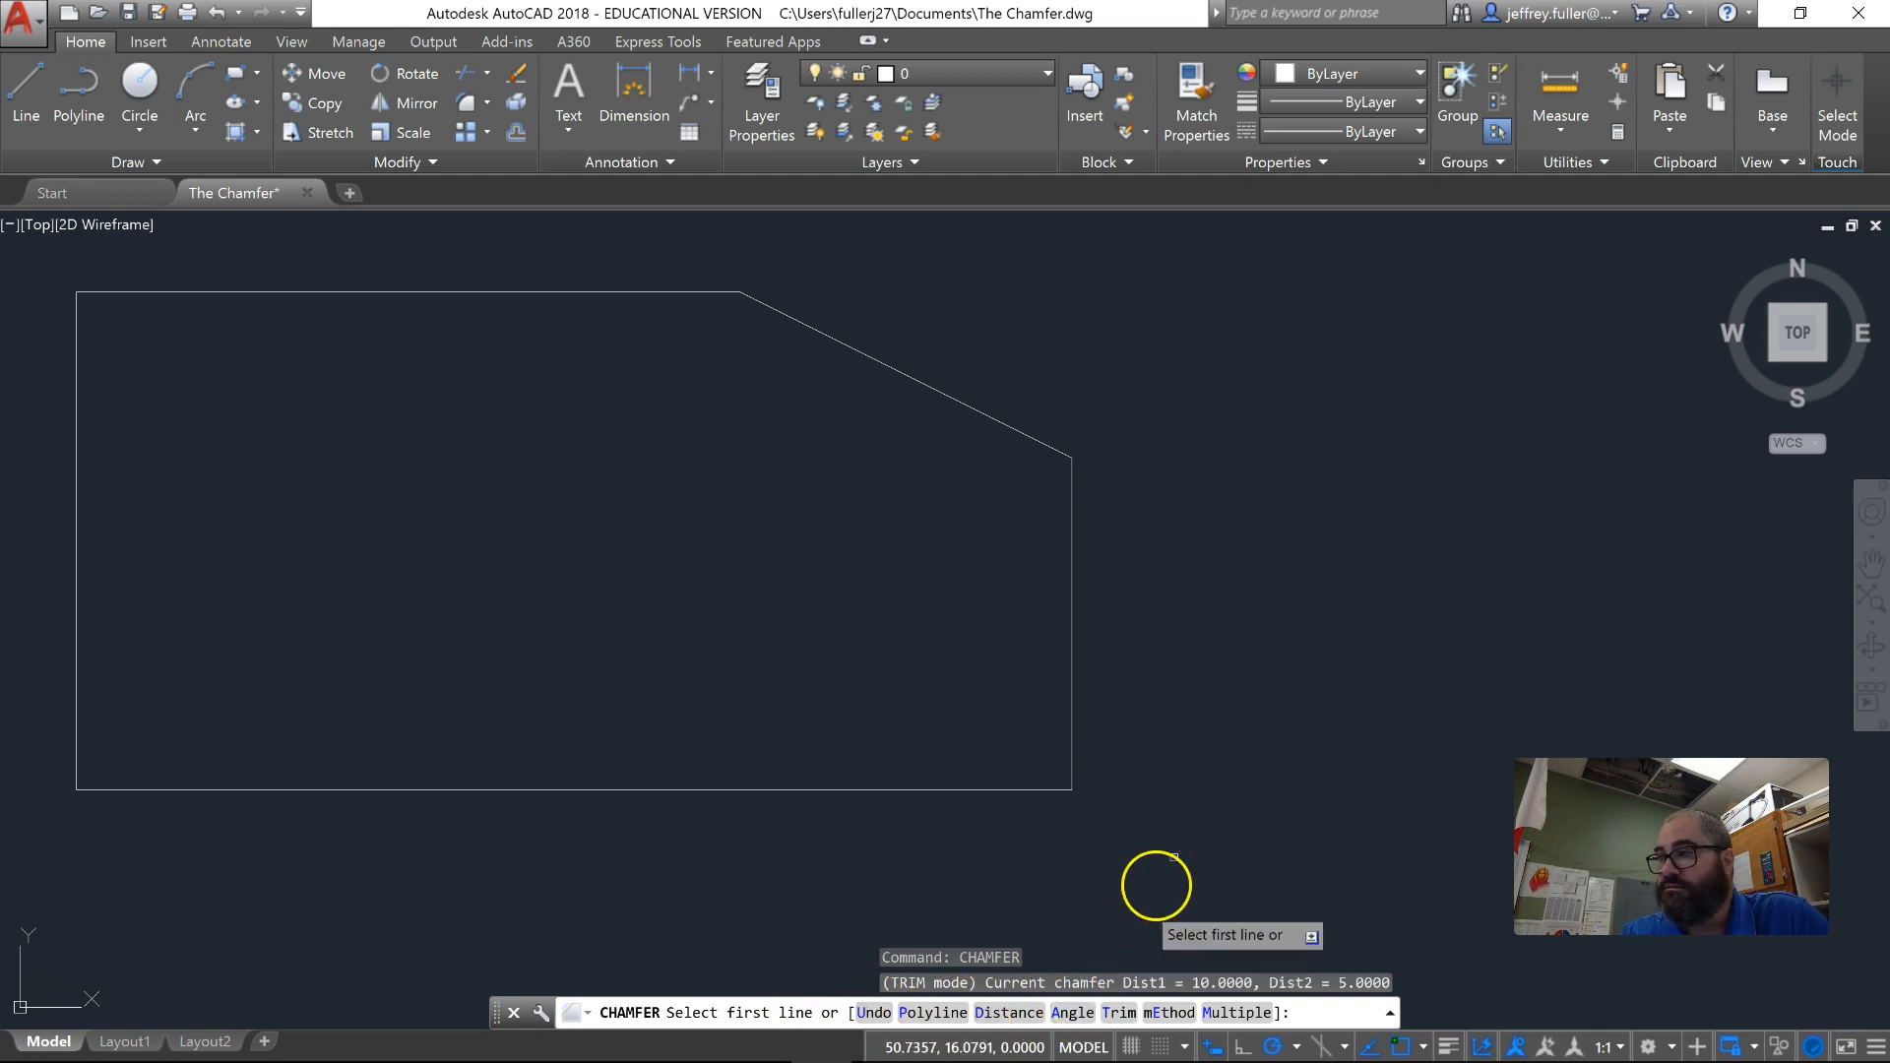
text(a)
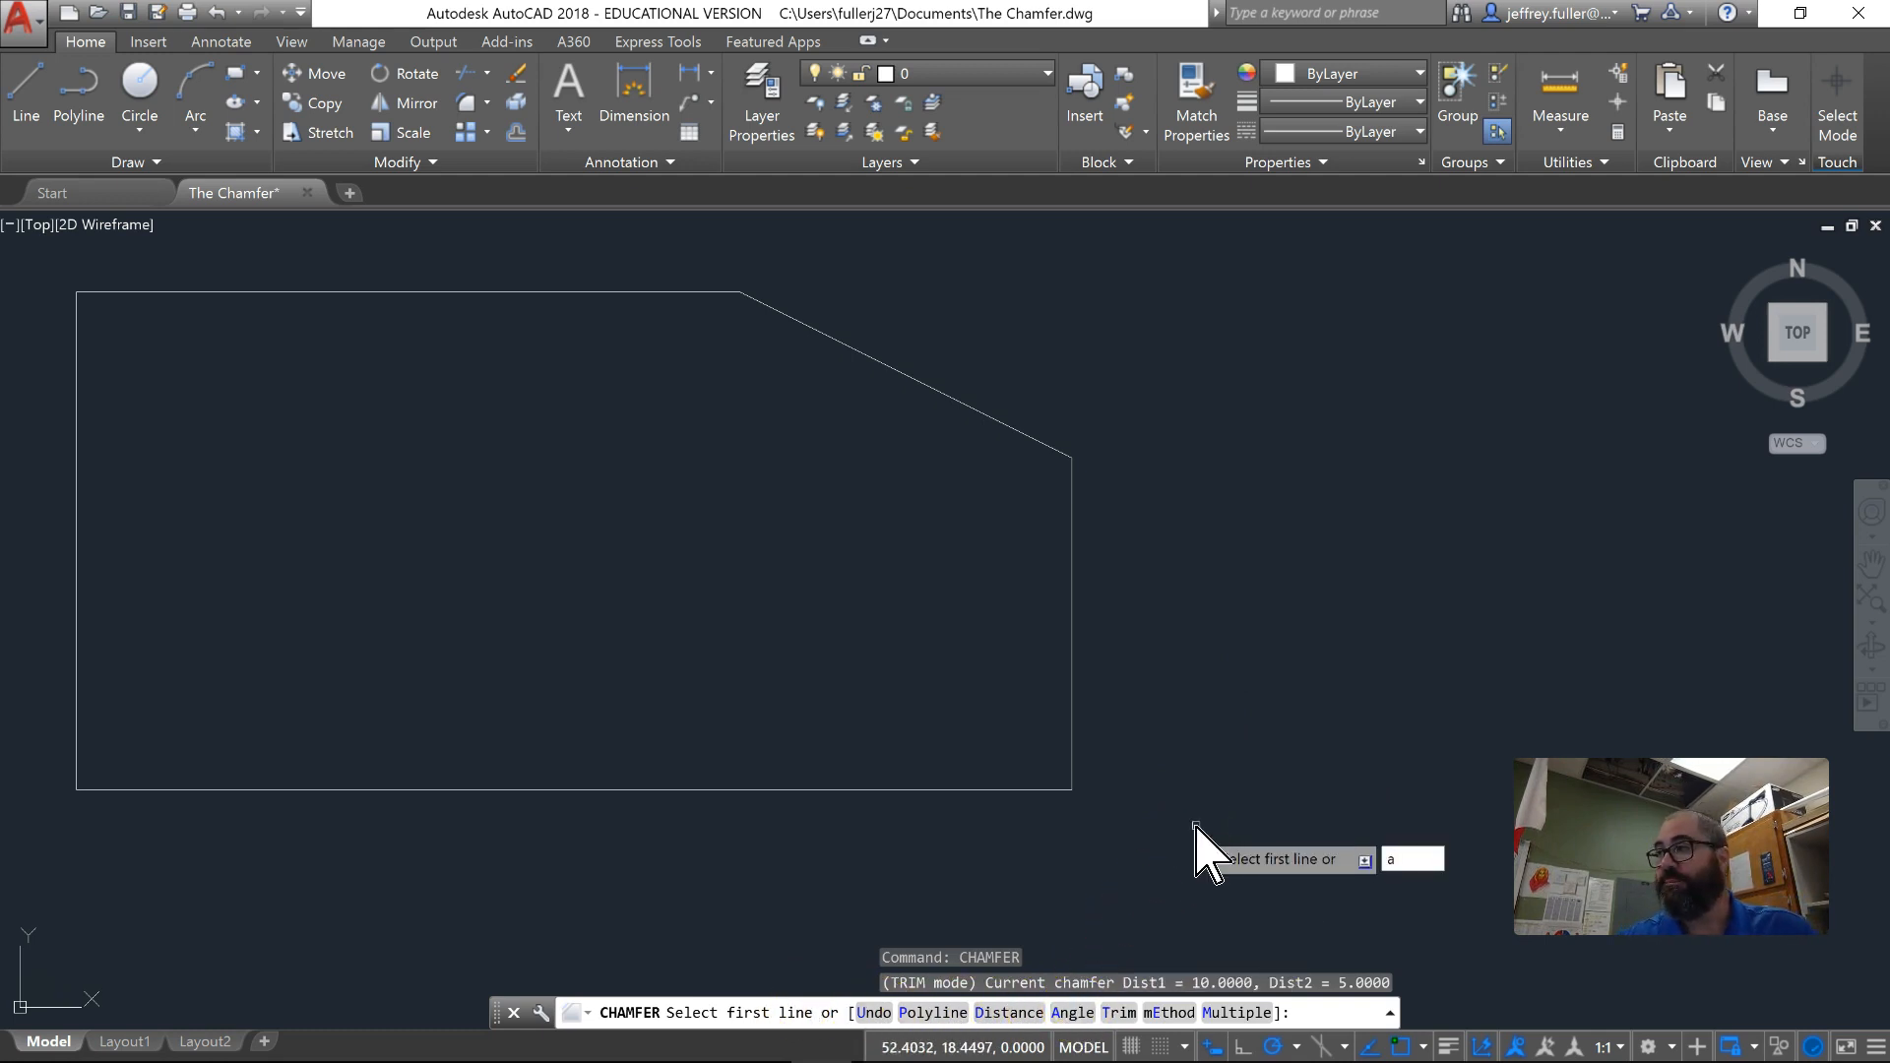
key(Return)
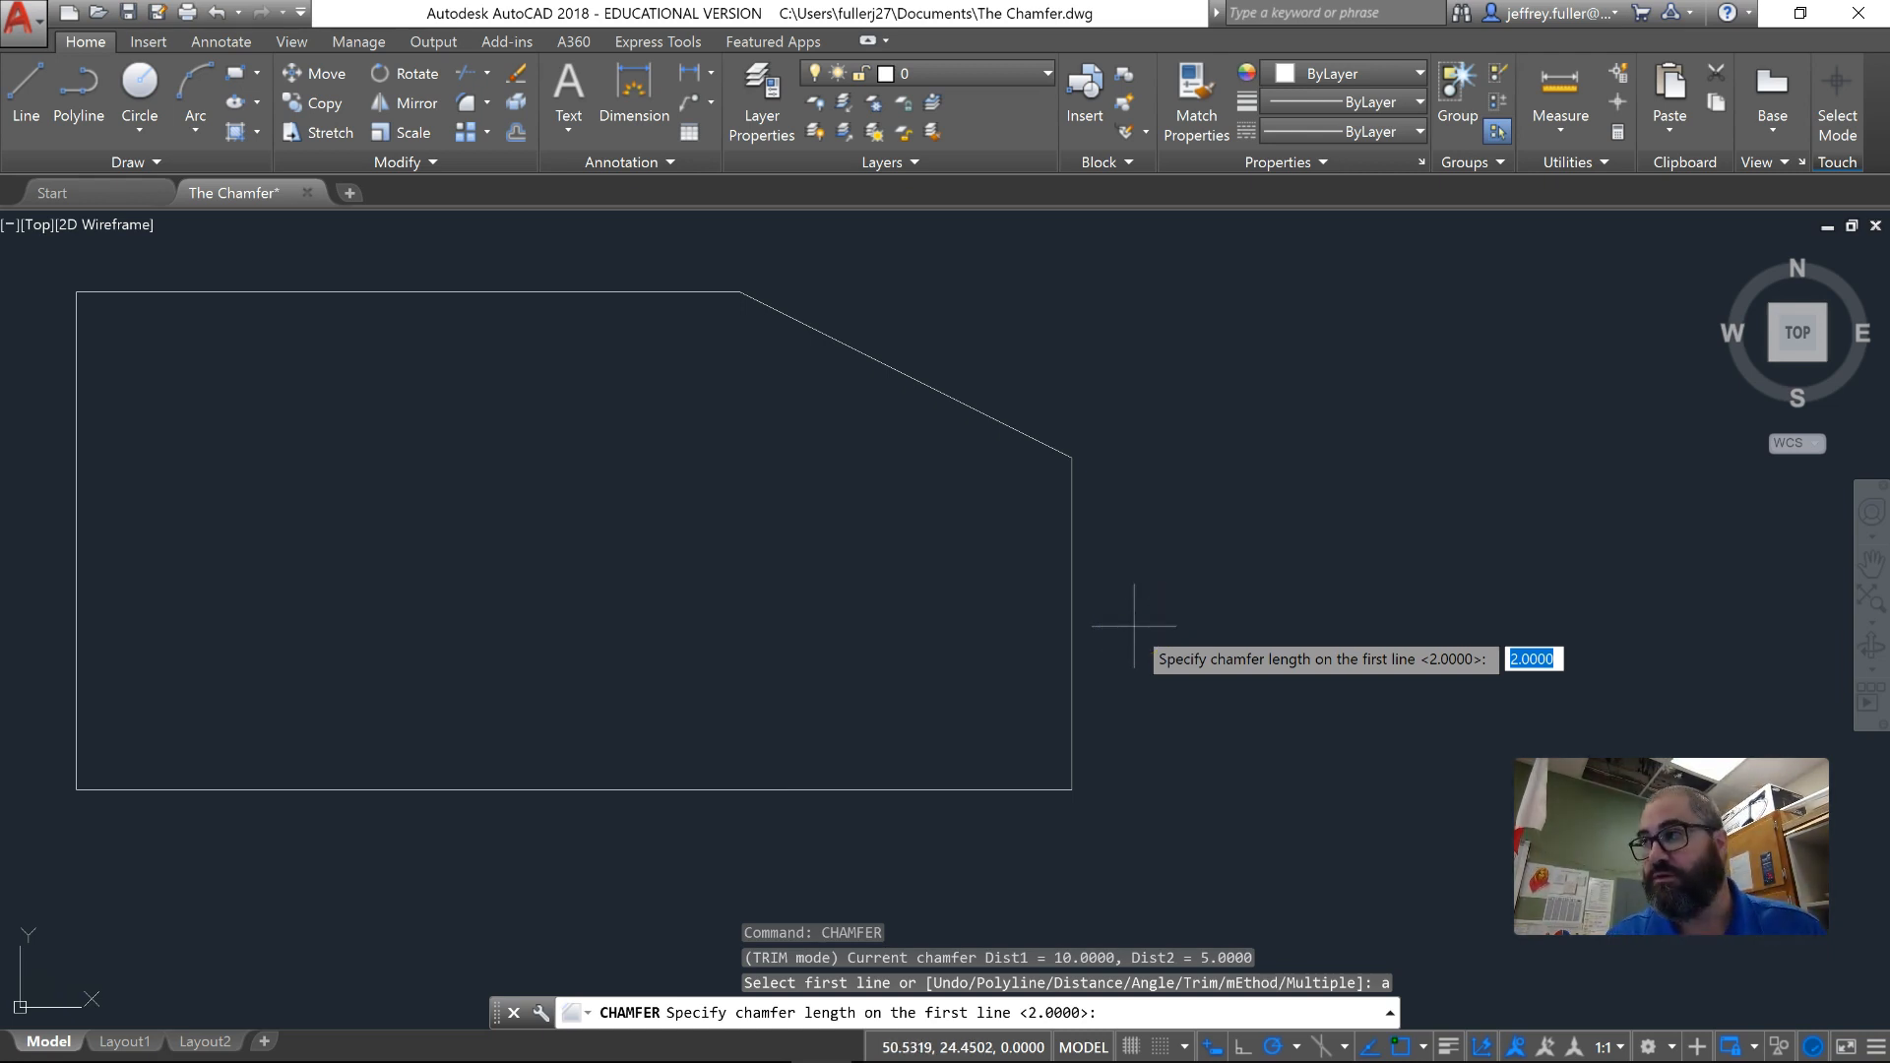
text(5)
key(Return)
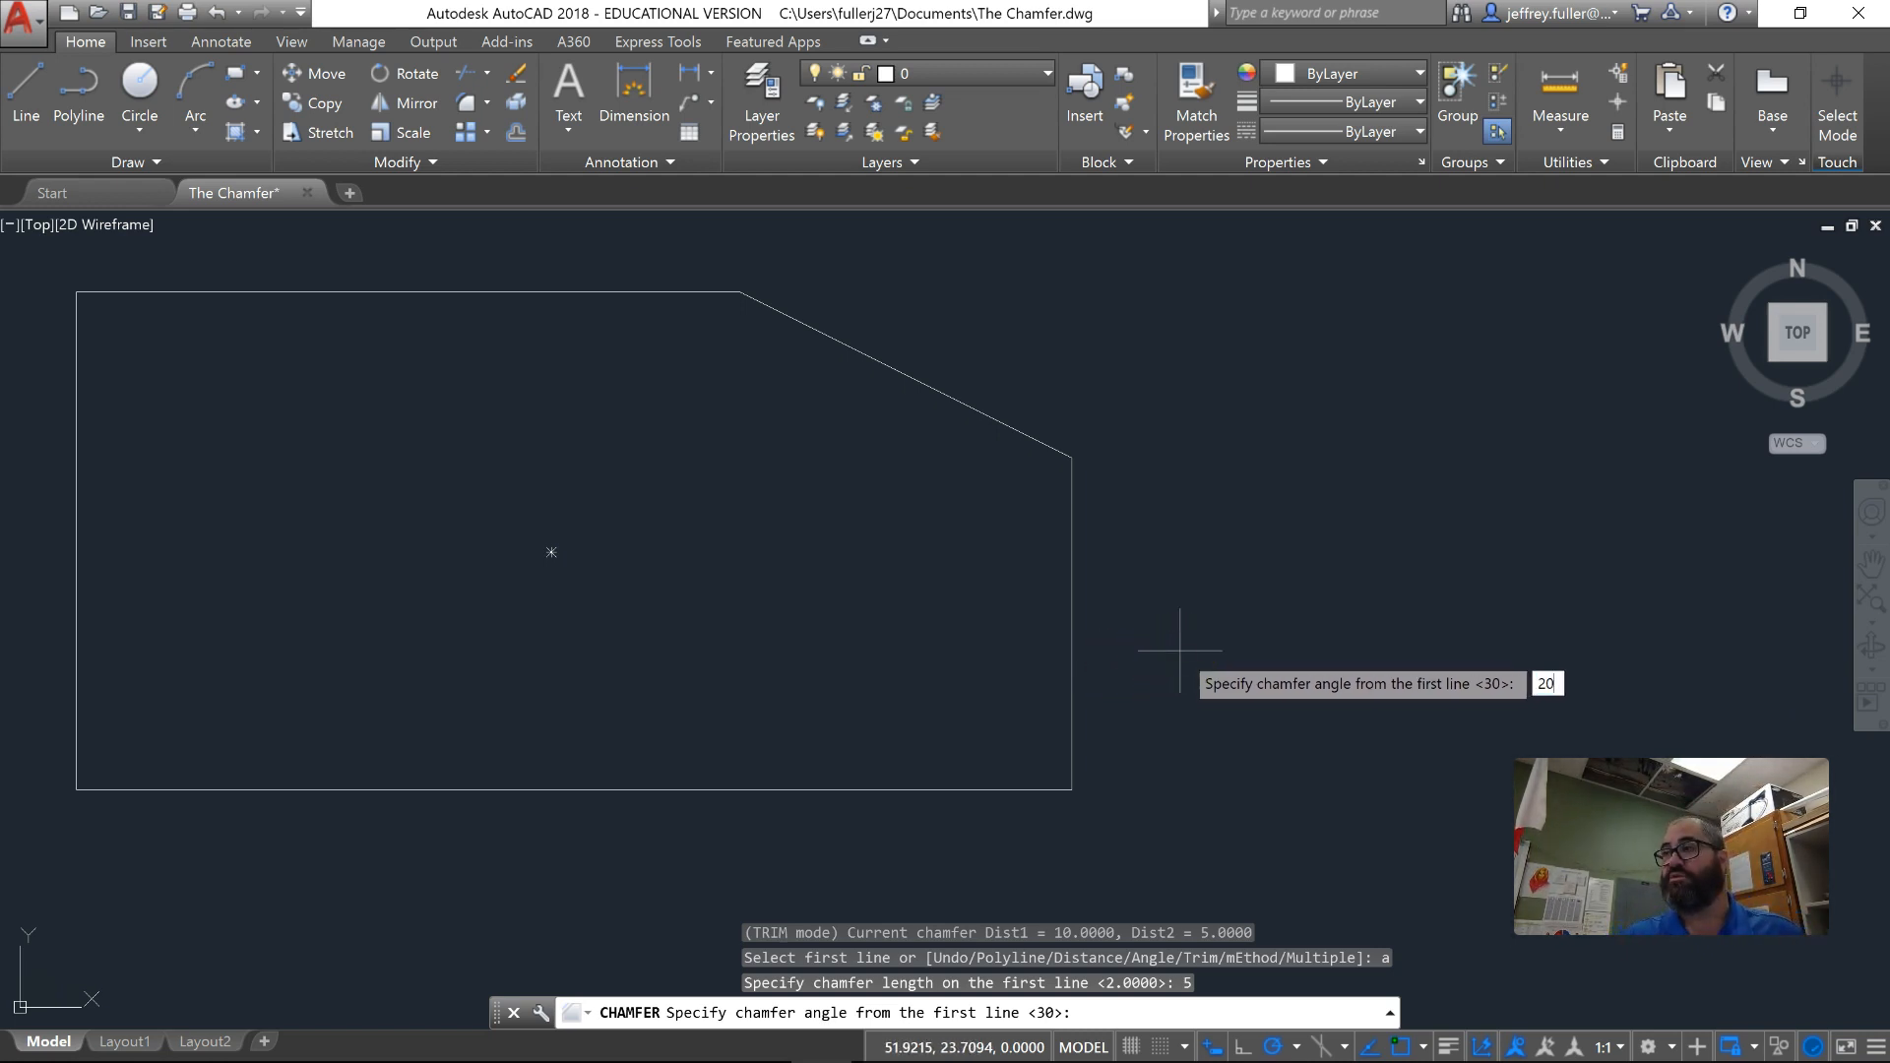
key(Return)
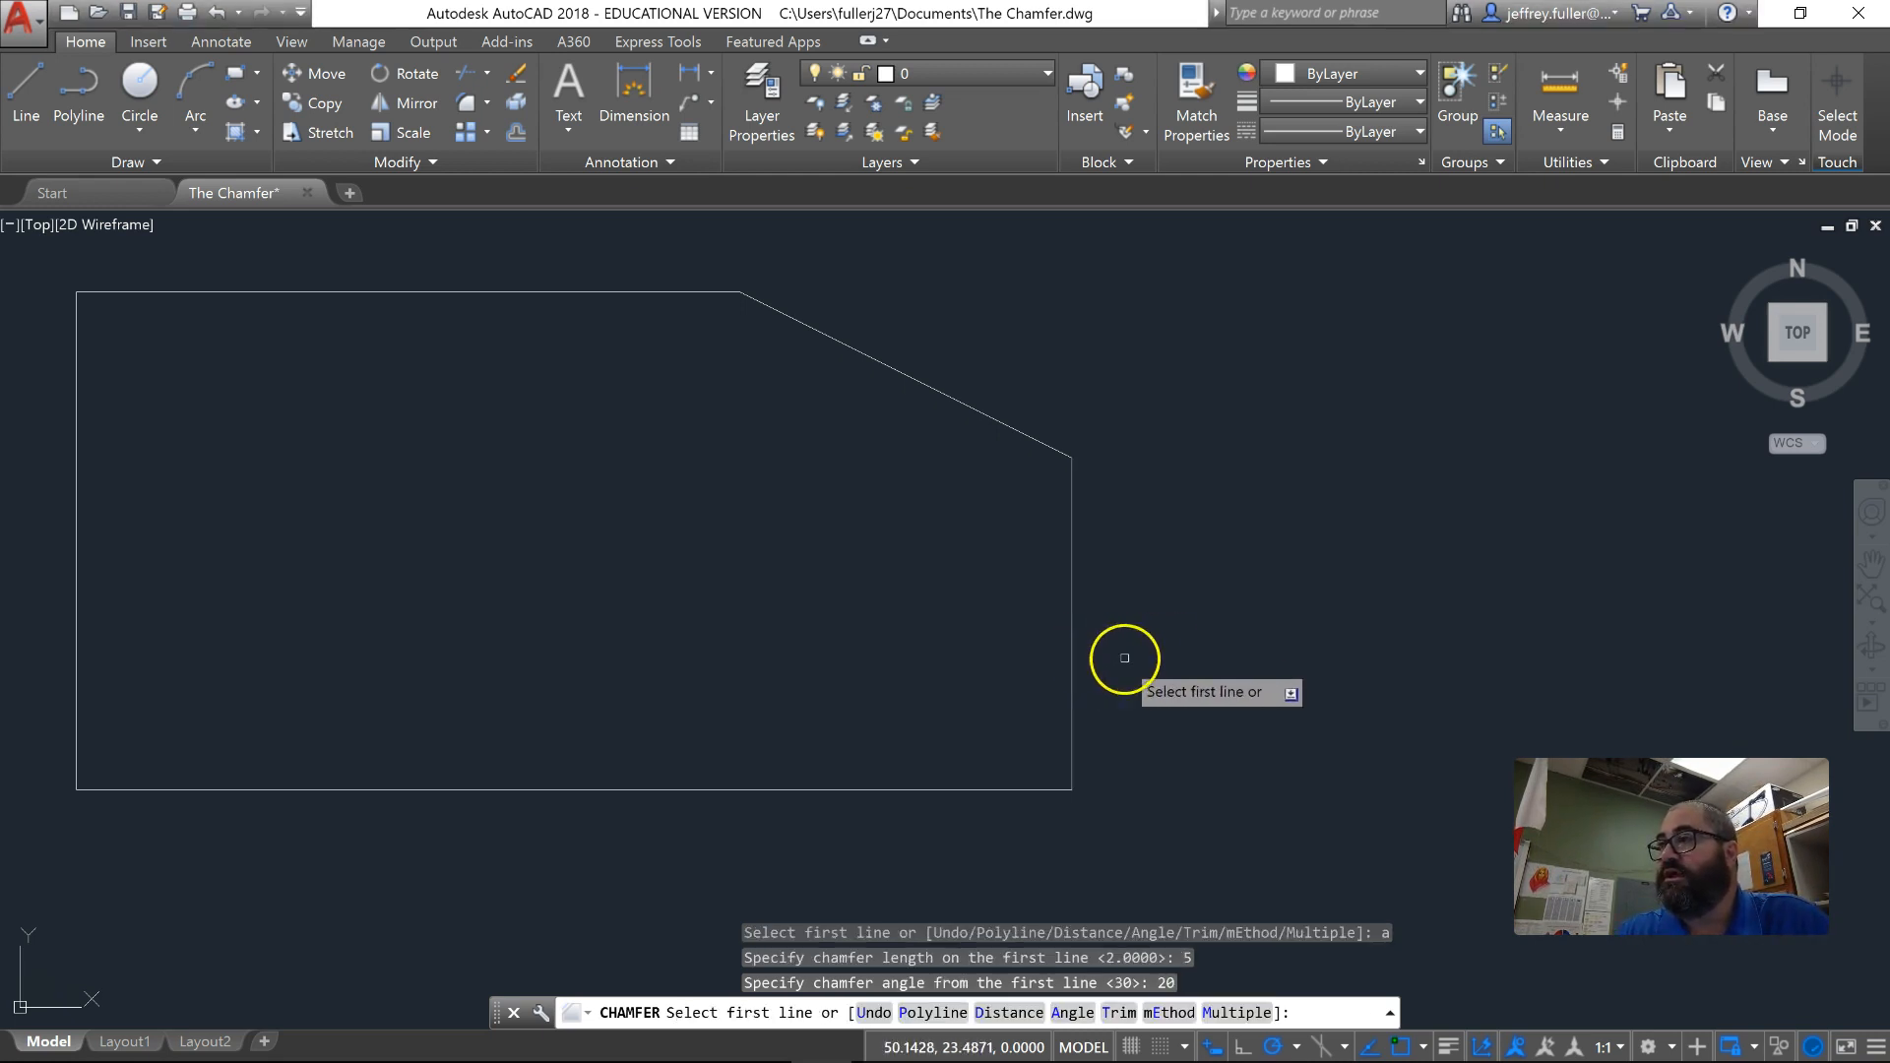
click(1070, 708)
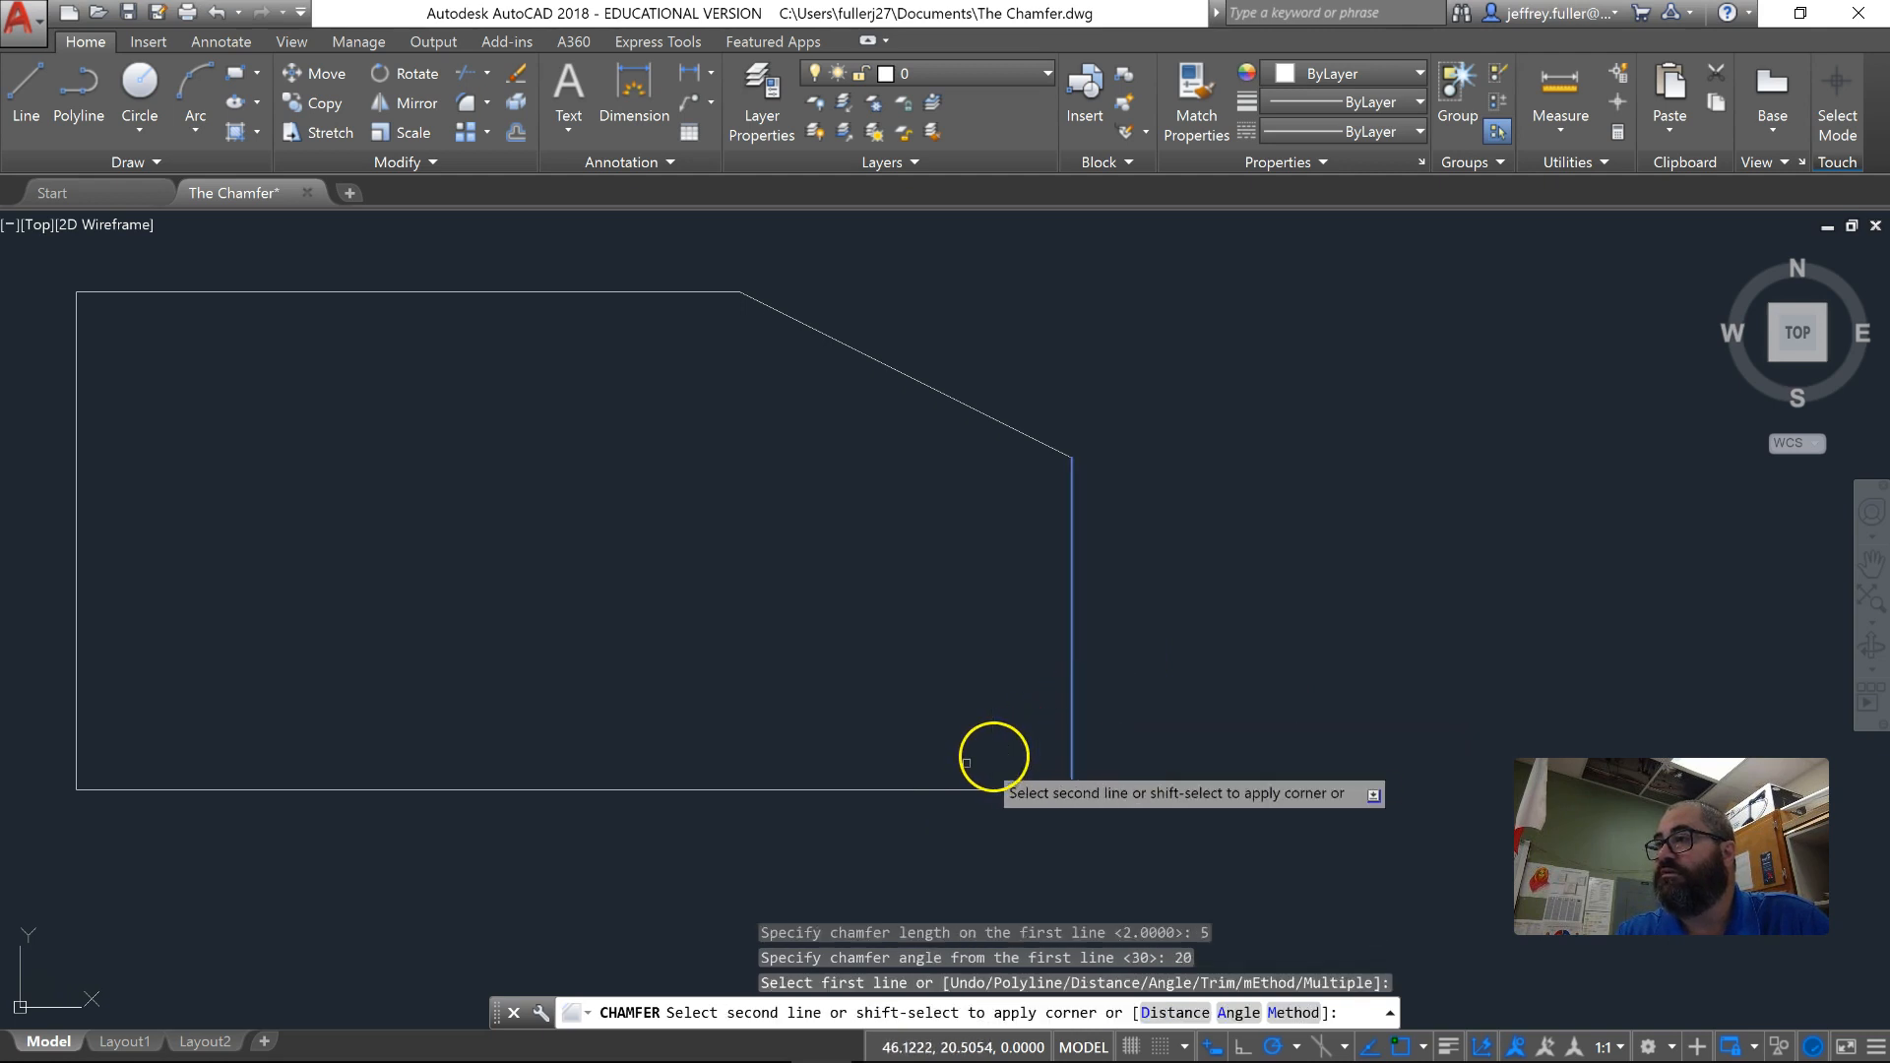
click(919, 788)
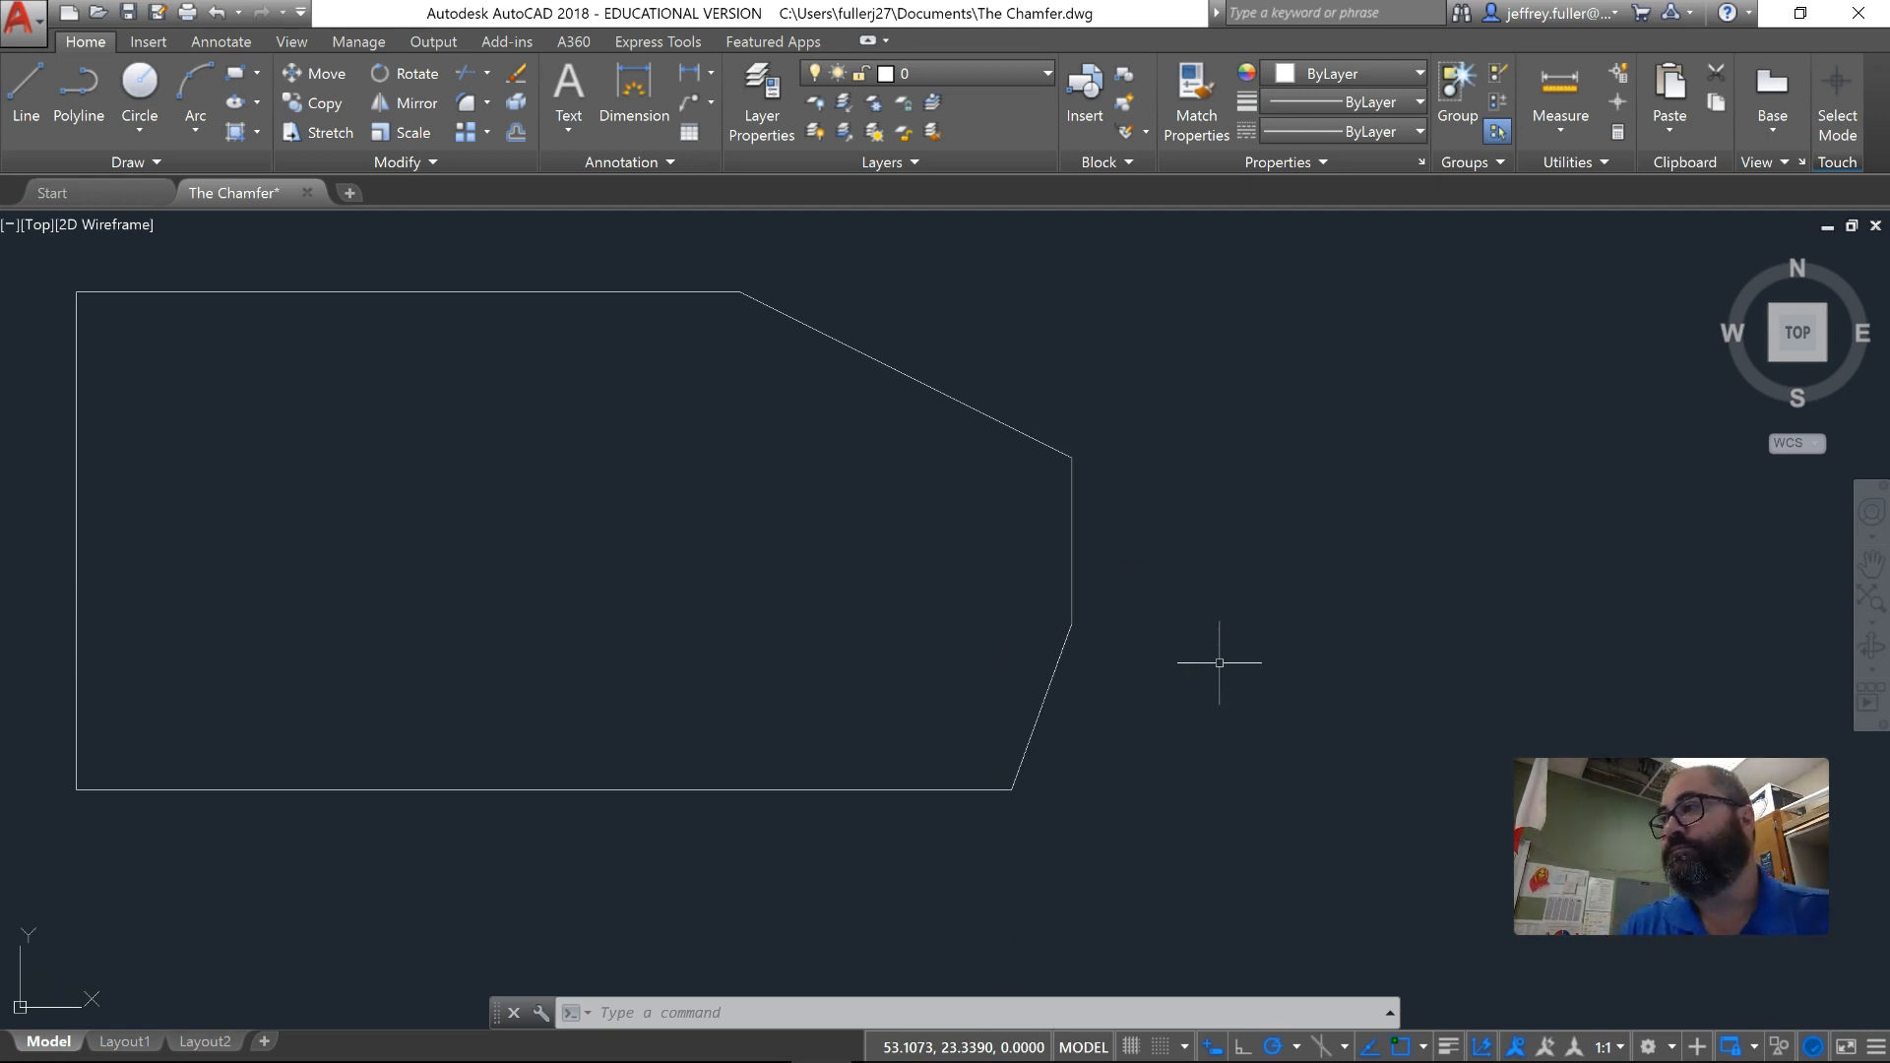
Delete the chamfered polyline shape from the drawing.
scroll(1238, 636, down, 2)
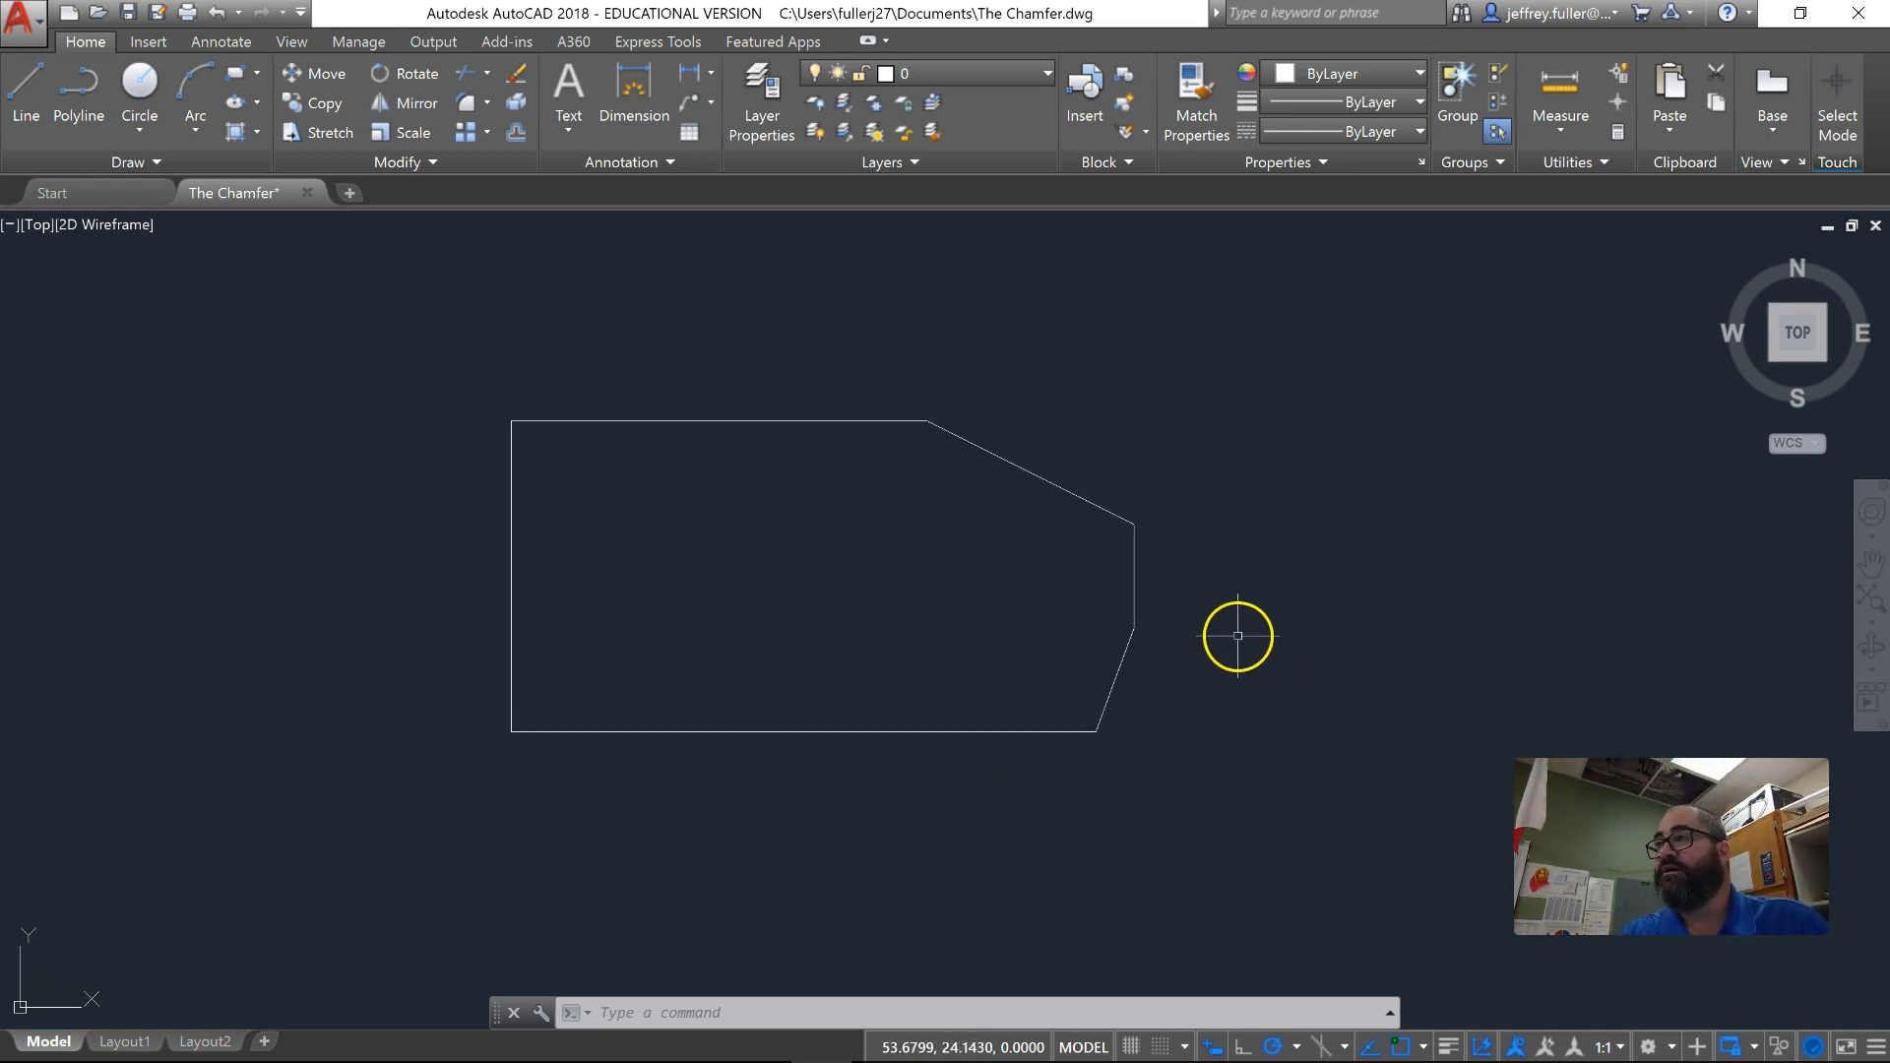
click(1289, 306)
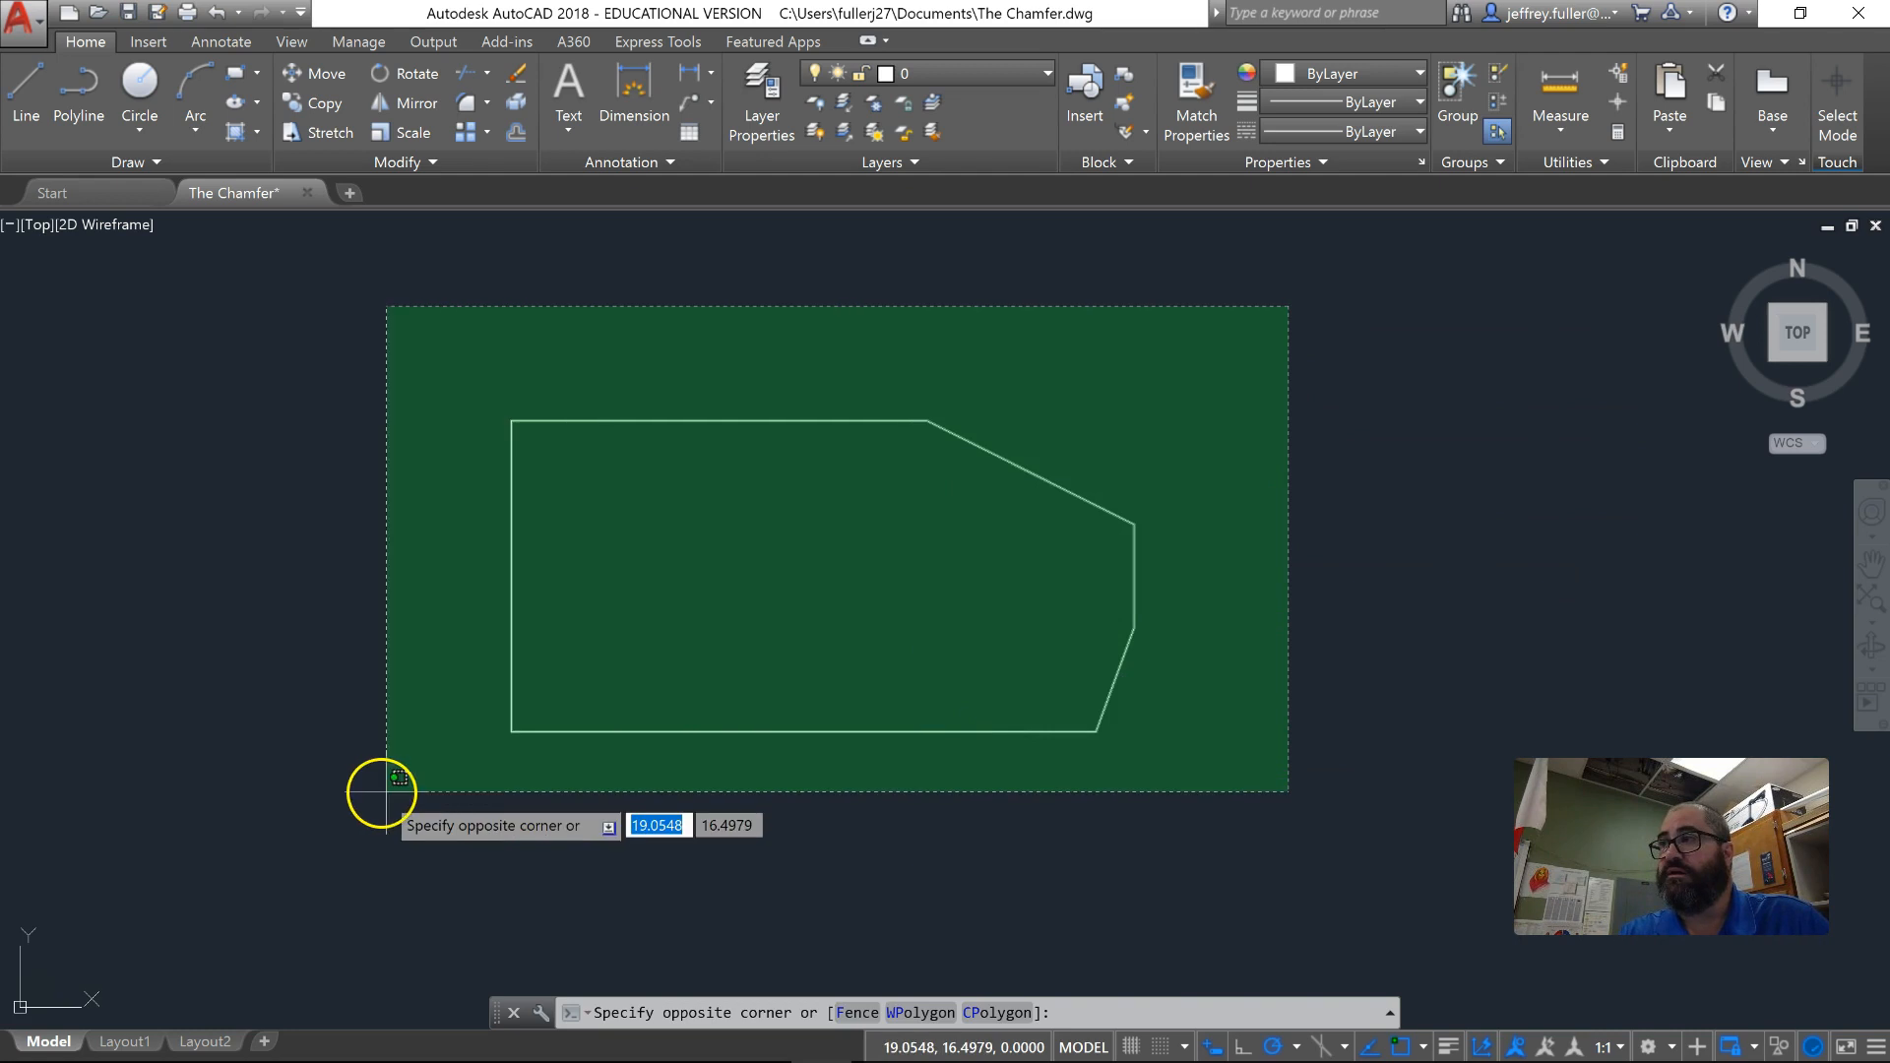
click(384, 791)
key(Delete)
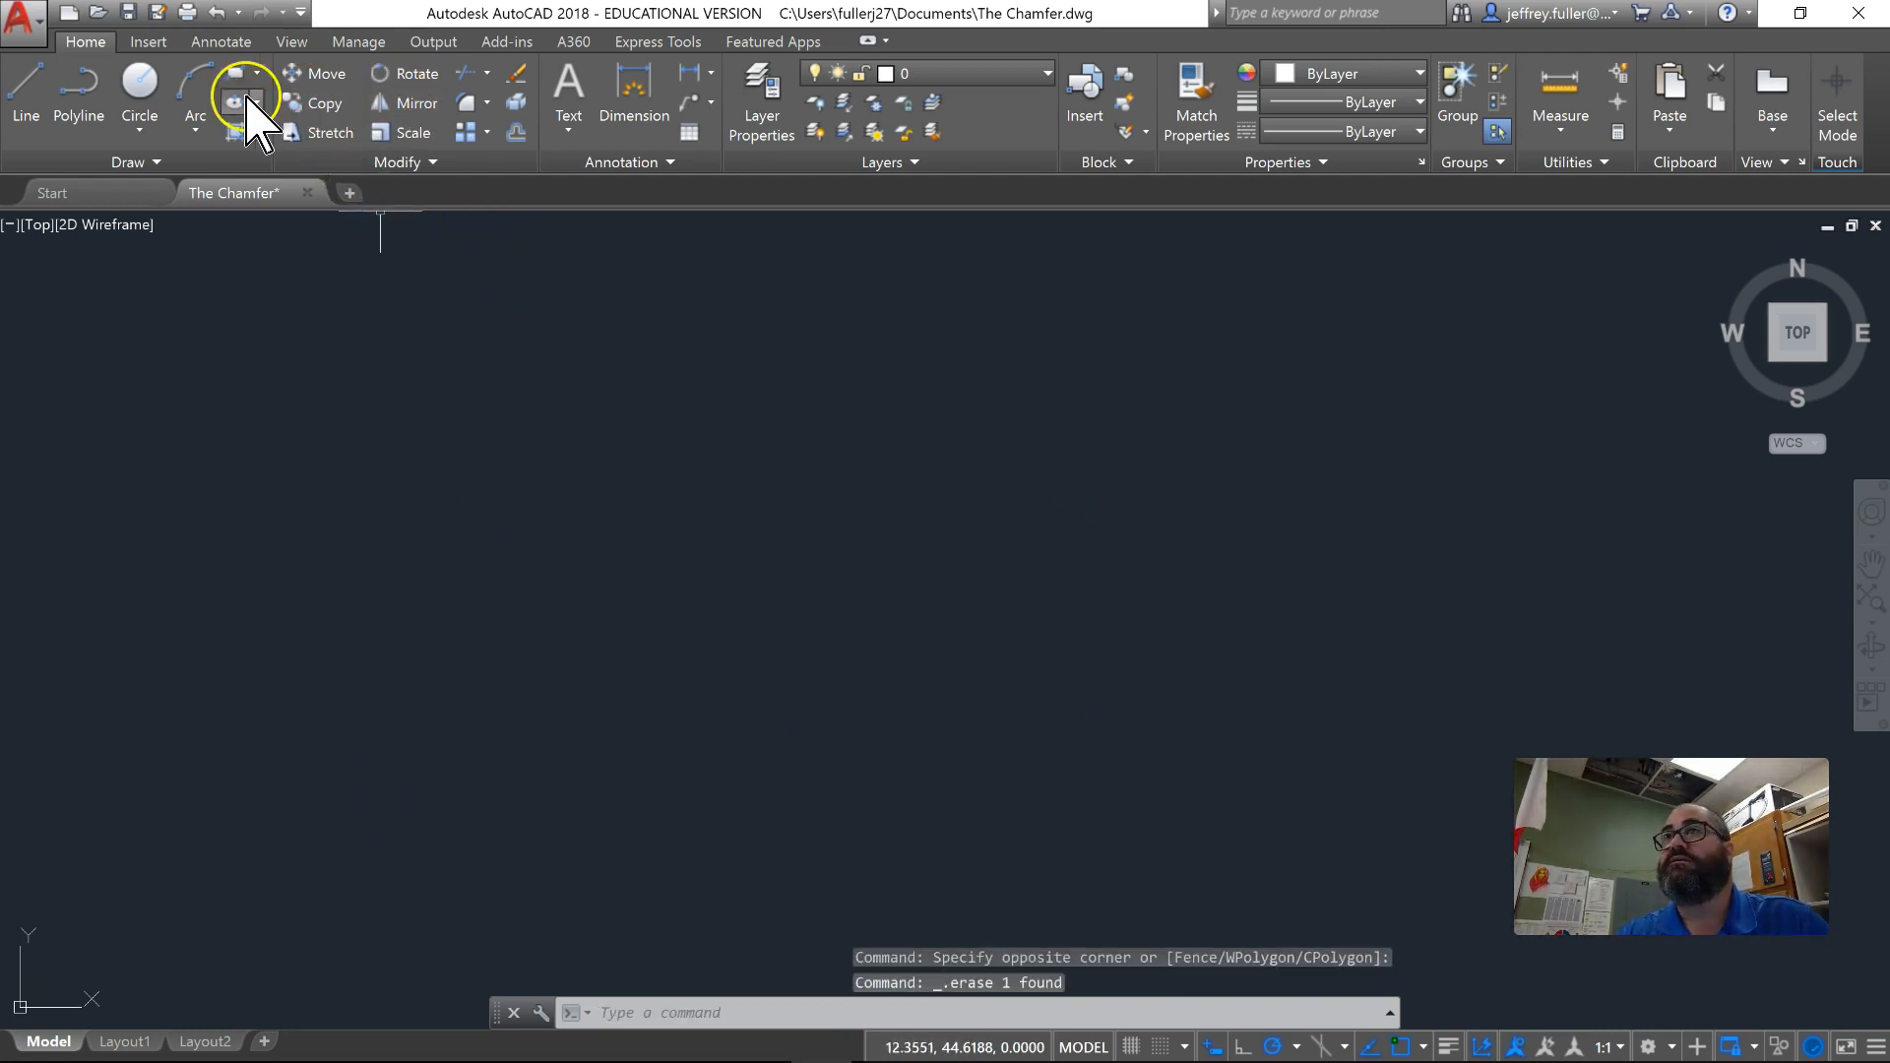
Draw an open polyline rectangle, 20 units wide and 10 units high, ending its left side partway up, short of the start point.
click(79, 93)
click(587, 411)
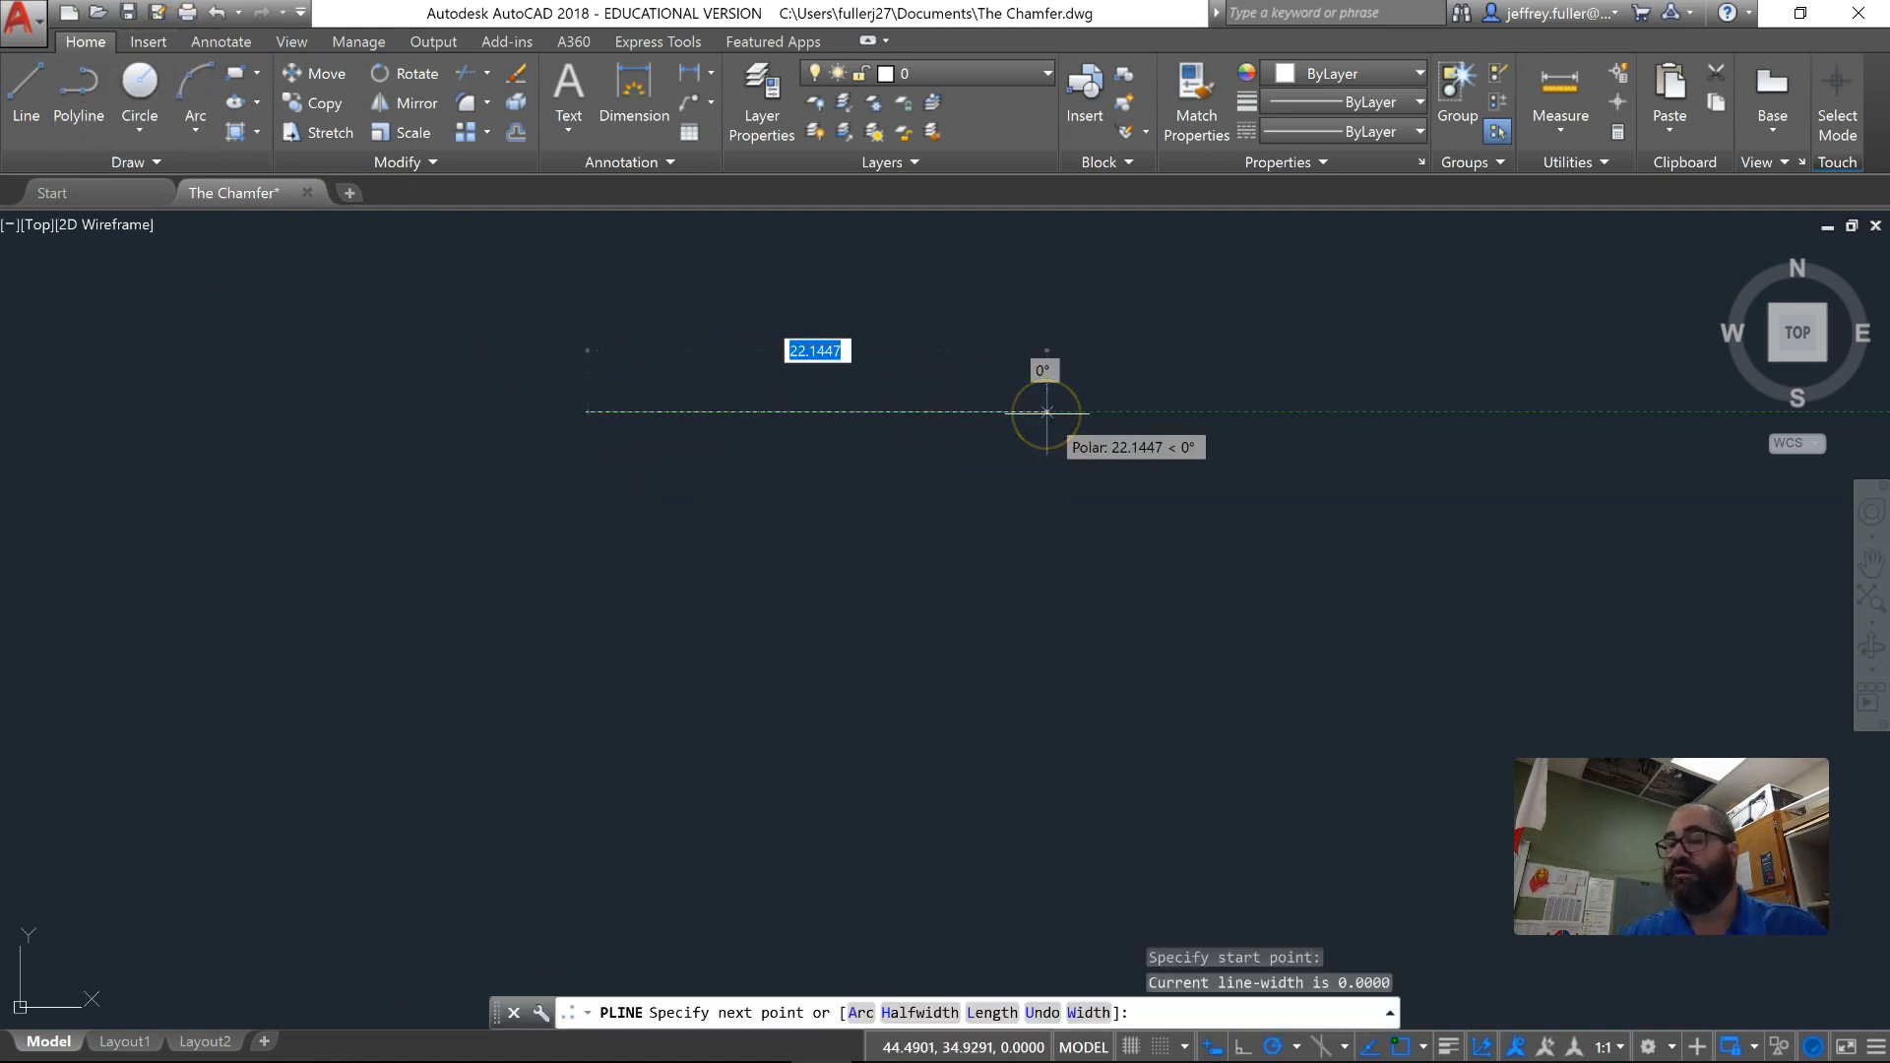
text(20)
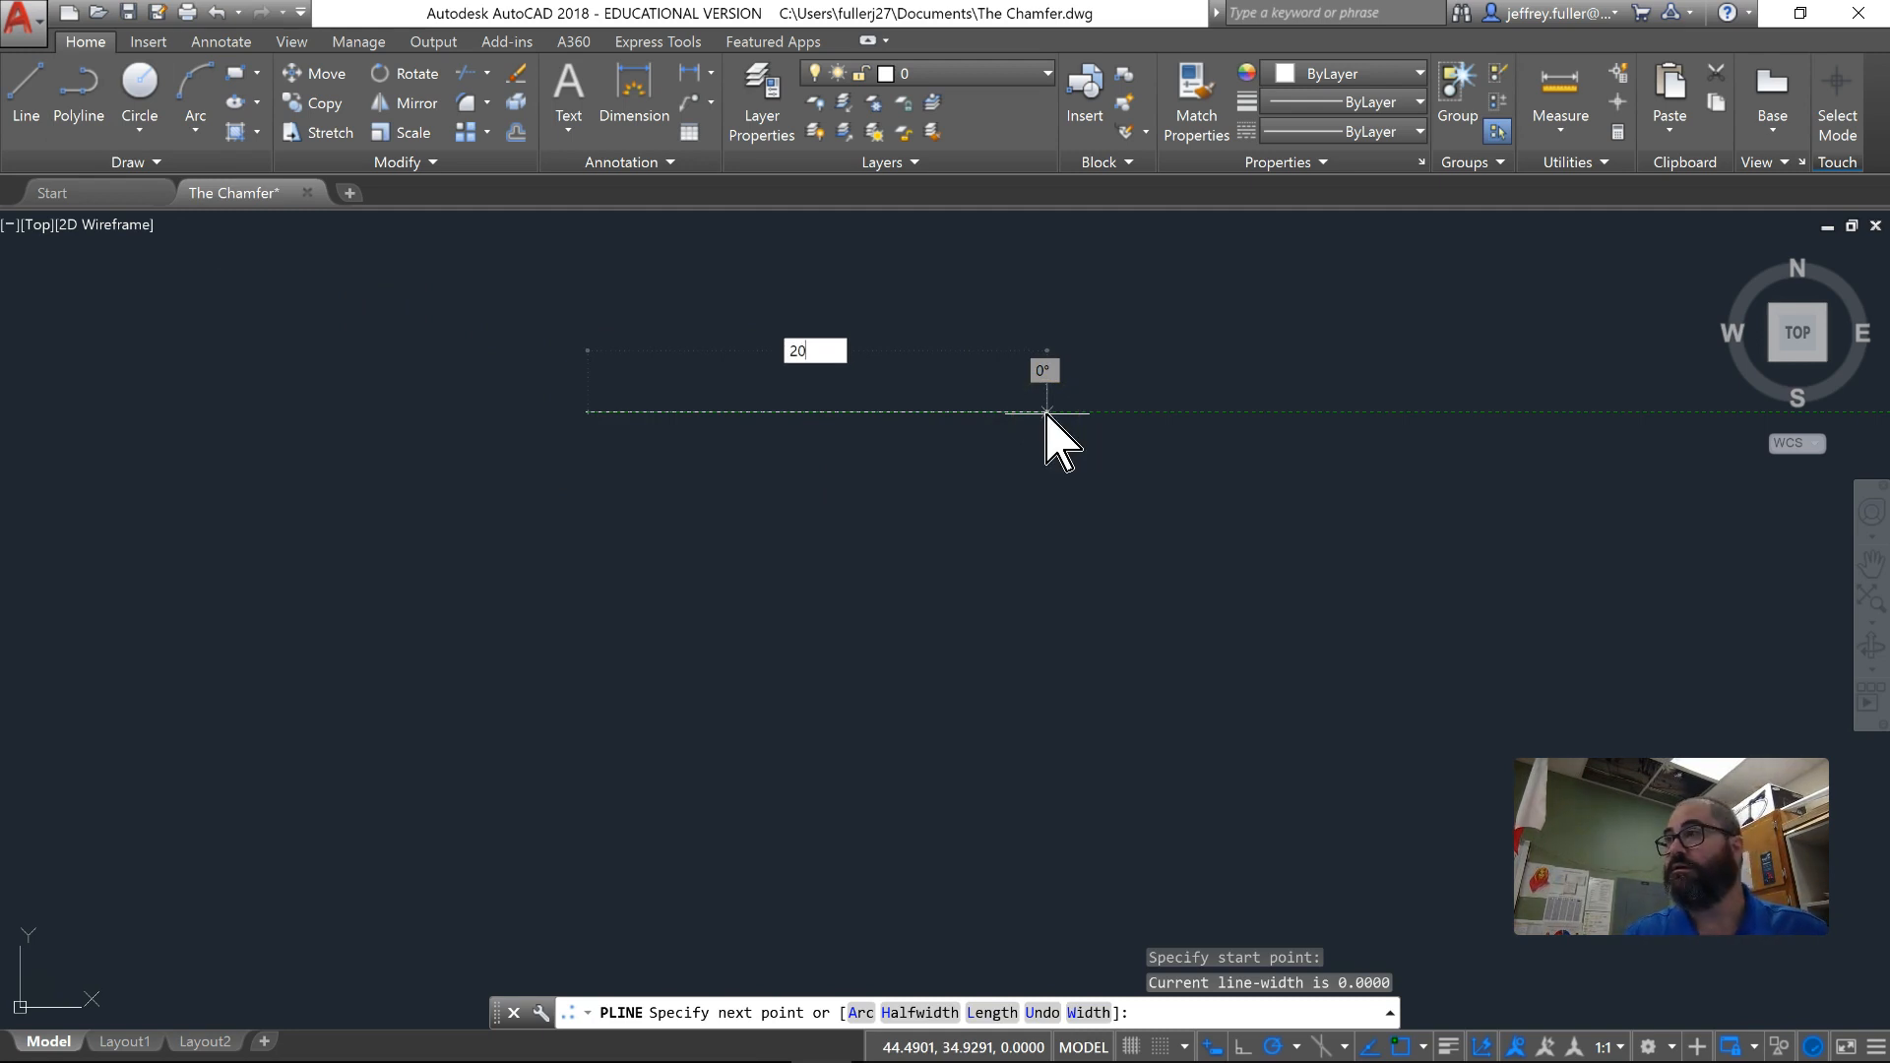
key(Return)
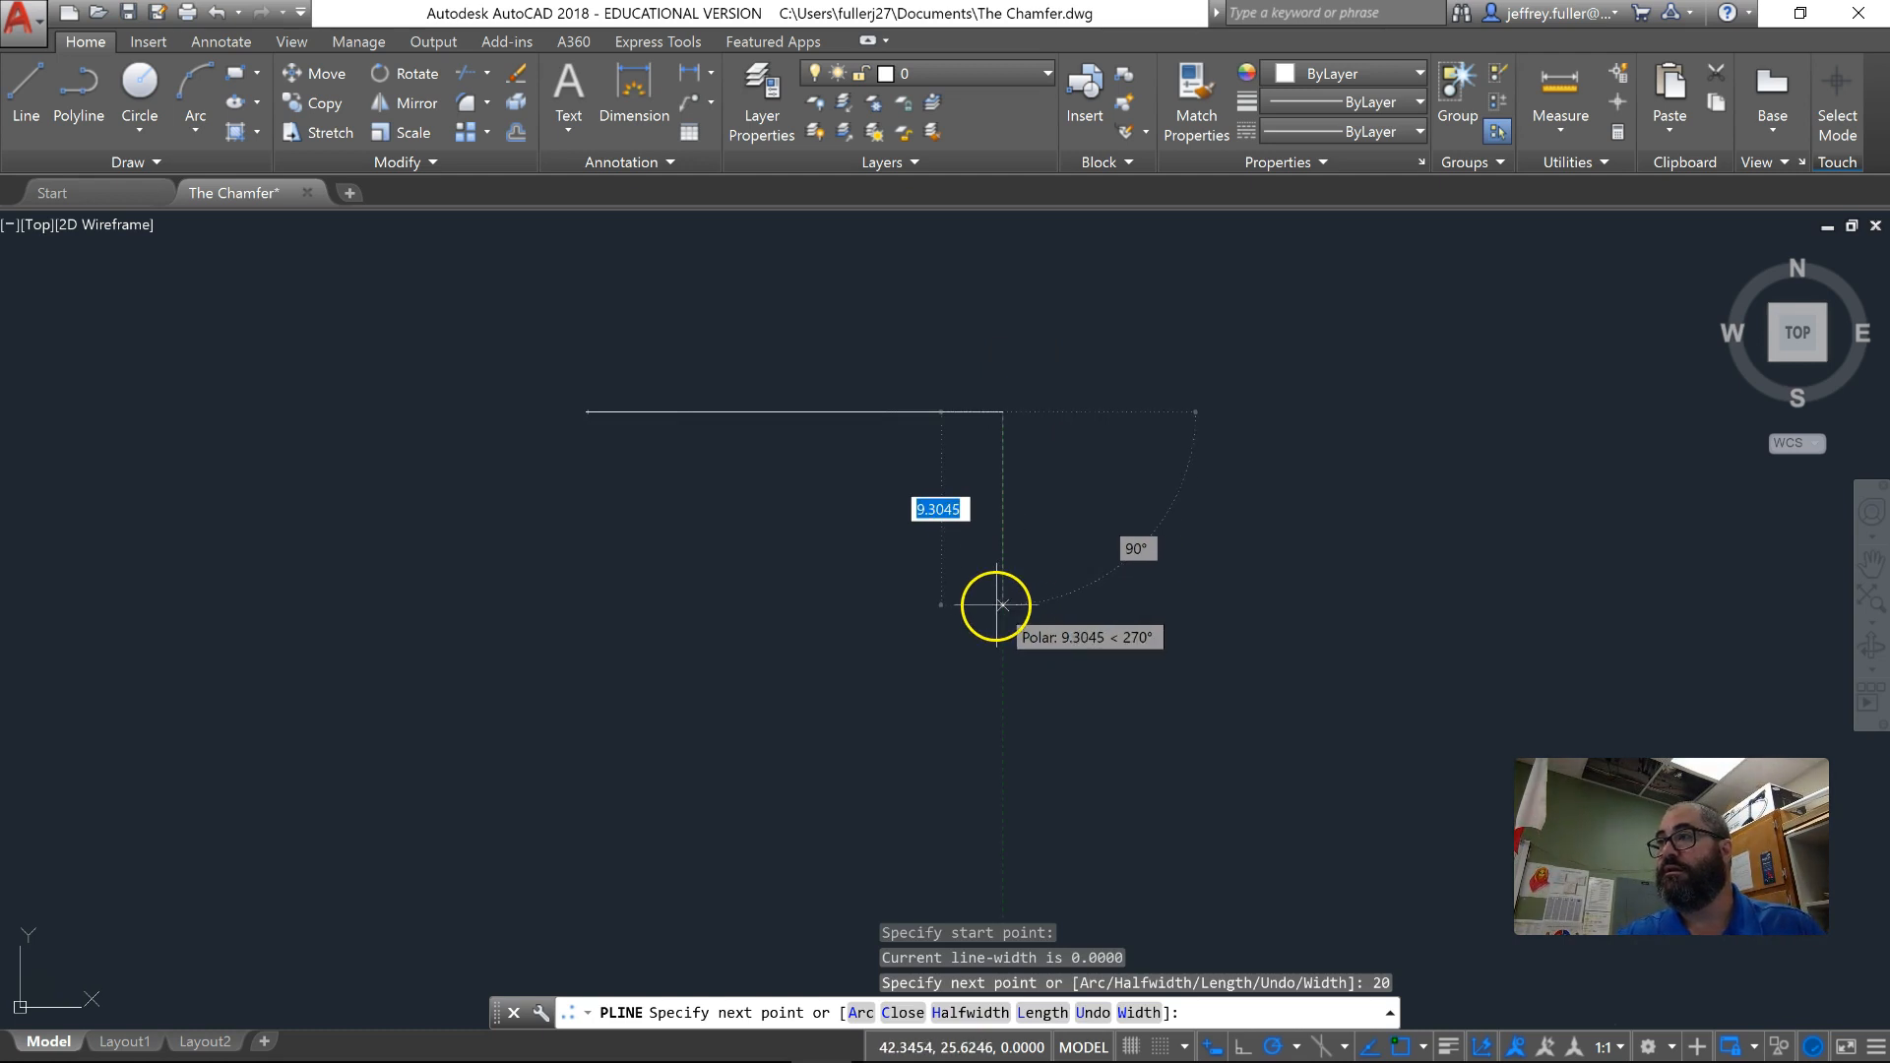
text(10)
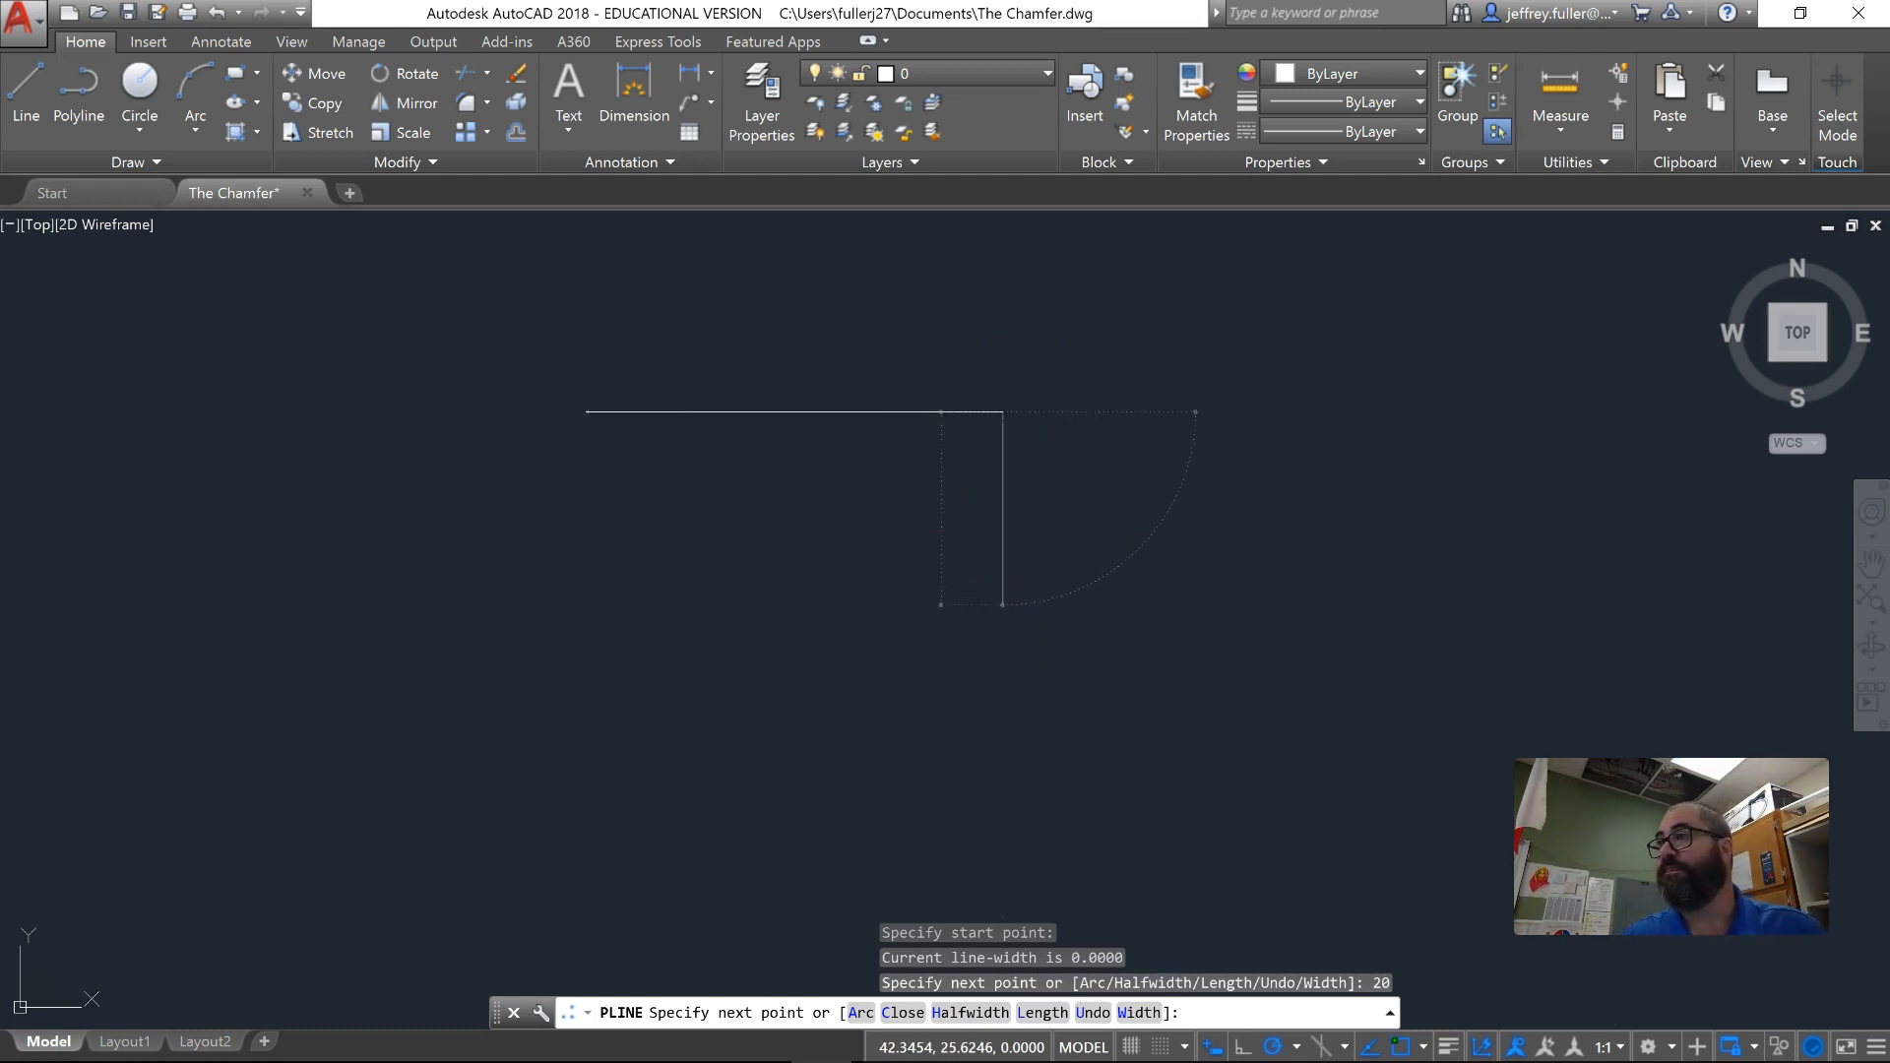
key(Return)
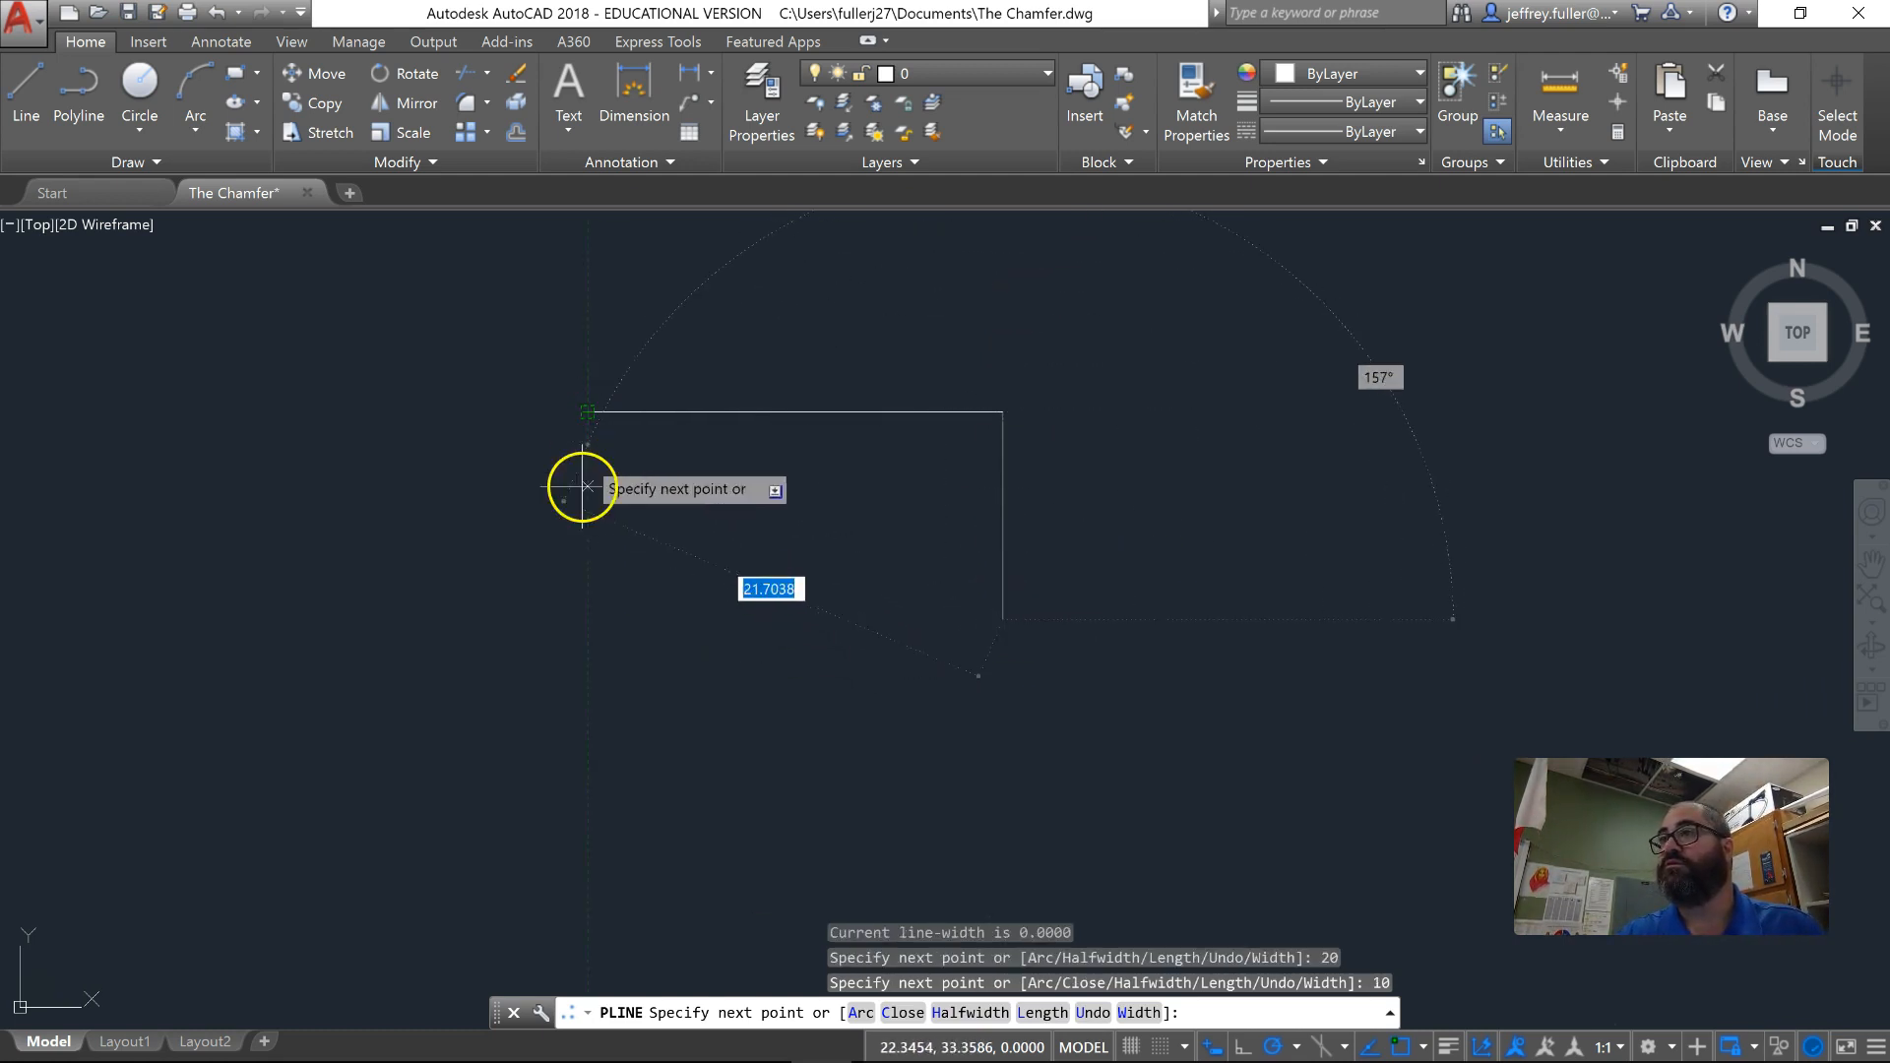
click(588, 620)
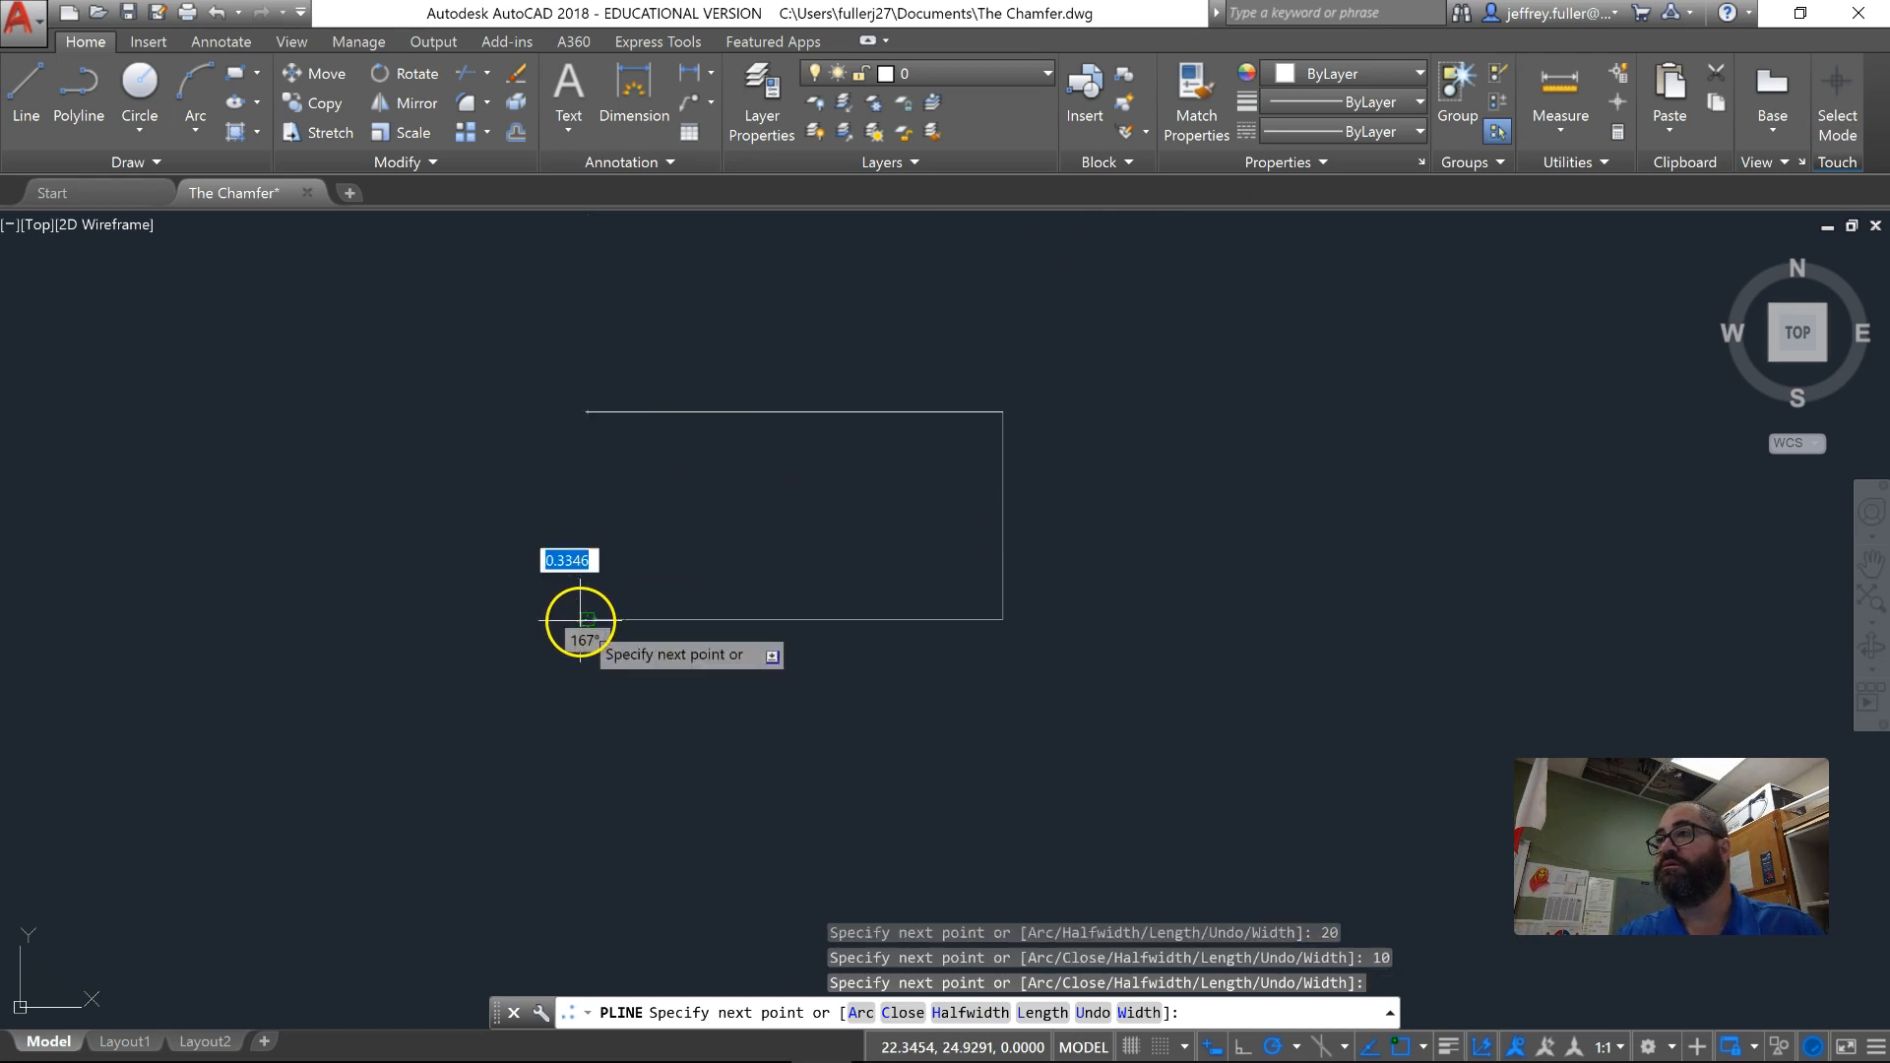
click(587, 492)
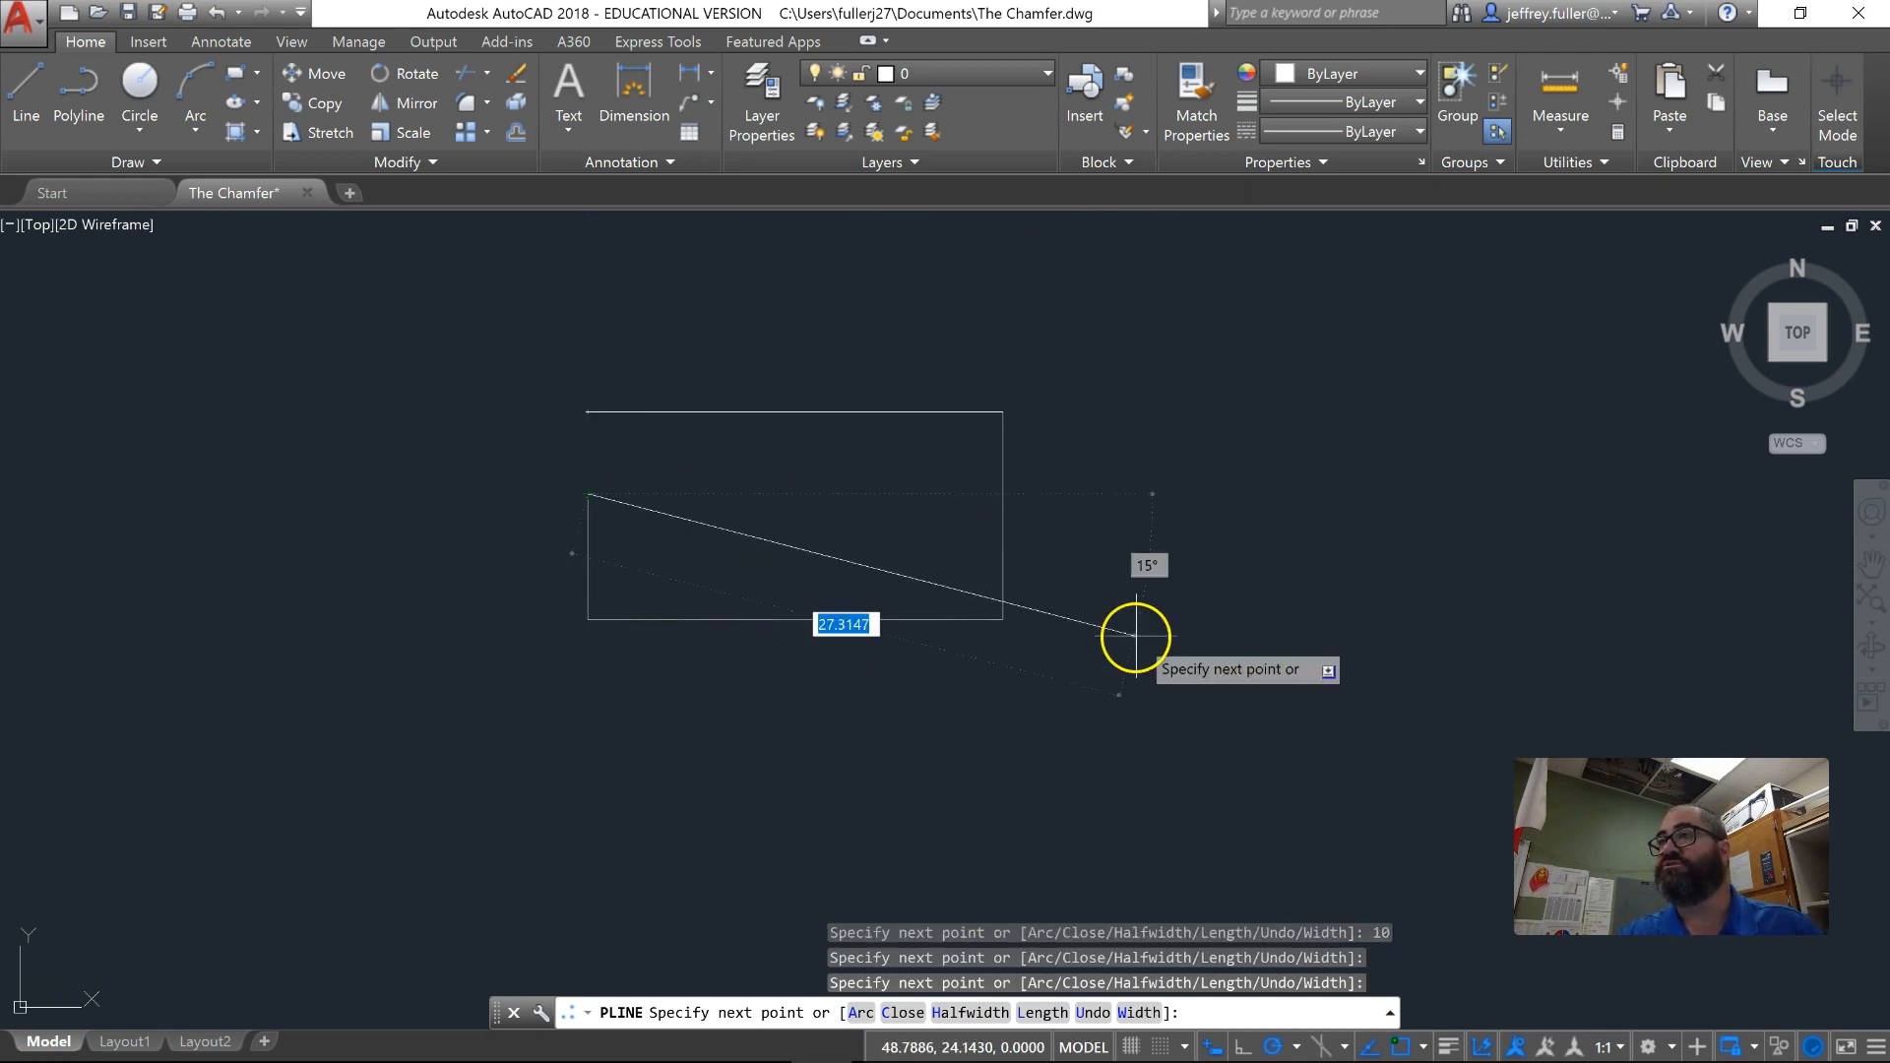
key(Escape)
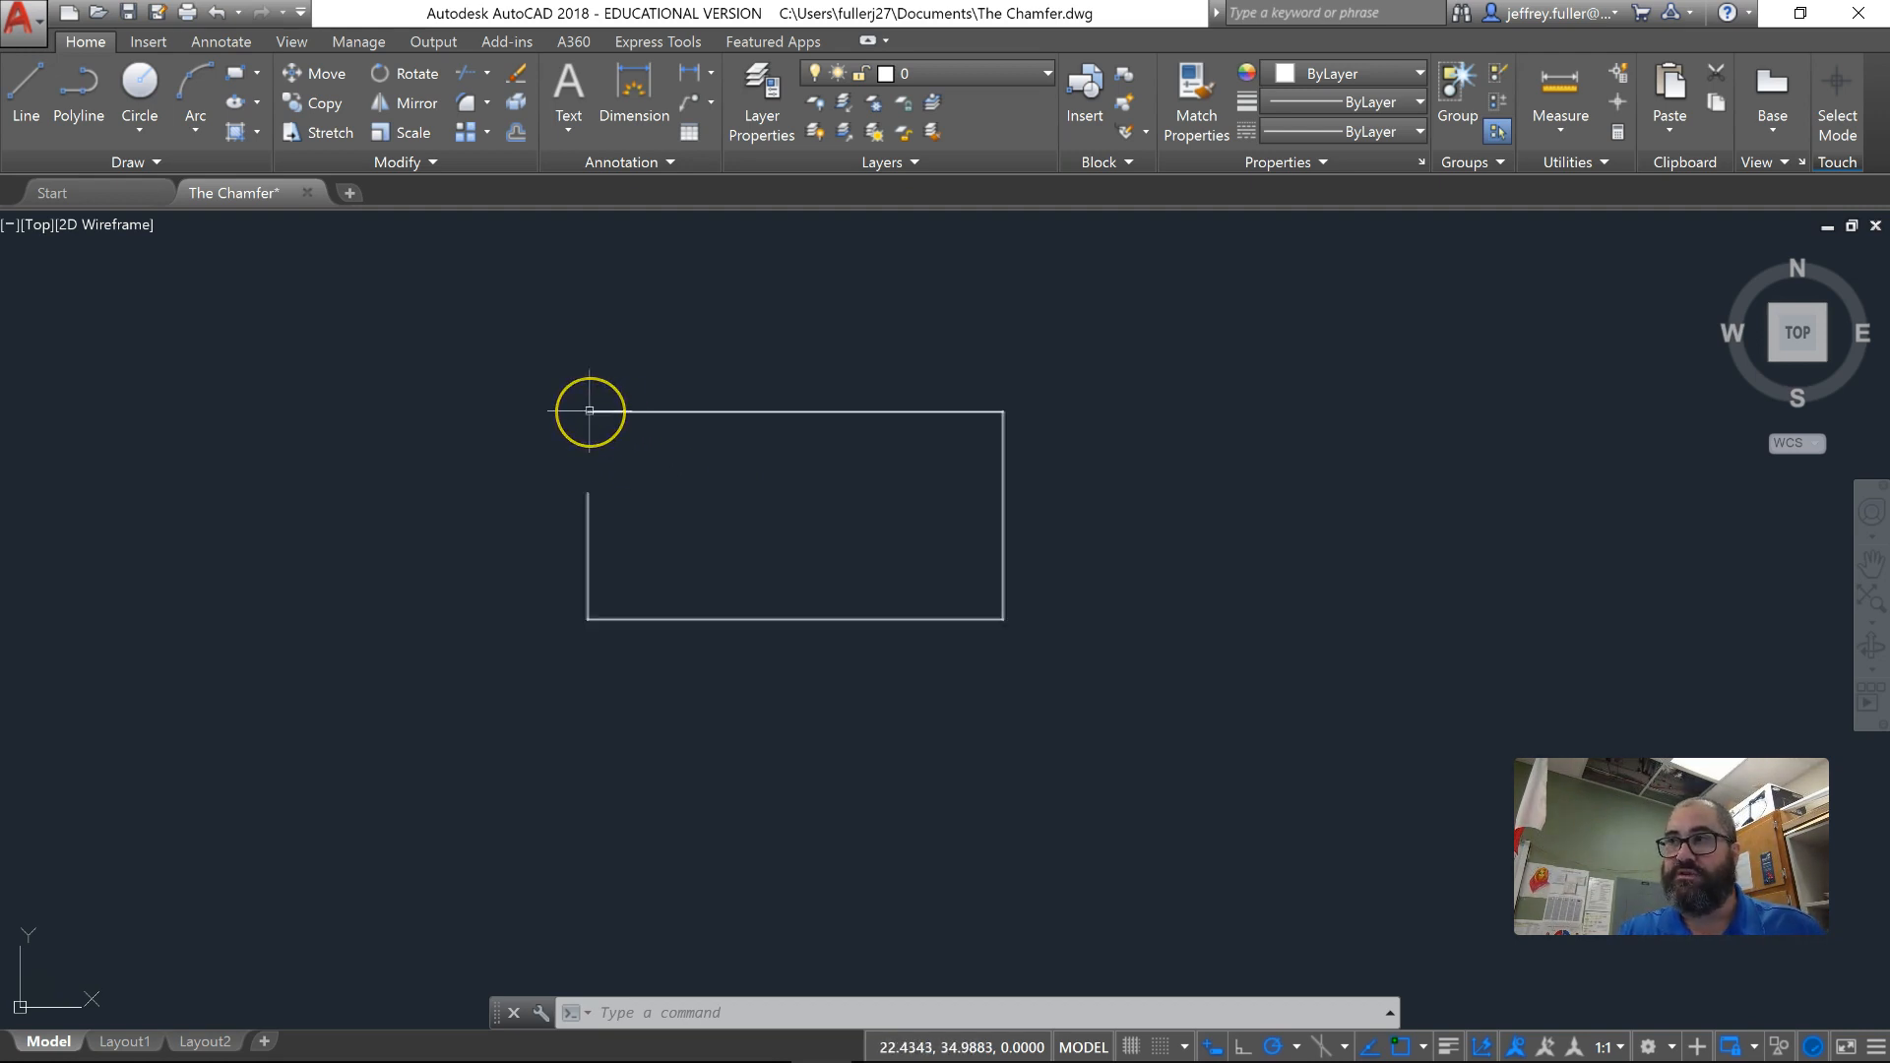
Chamfer the open upper-left corner between the top and left segments by distance, using 5 for both distances.
click(1172, 365)
text(chamf)
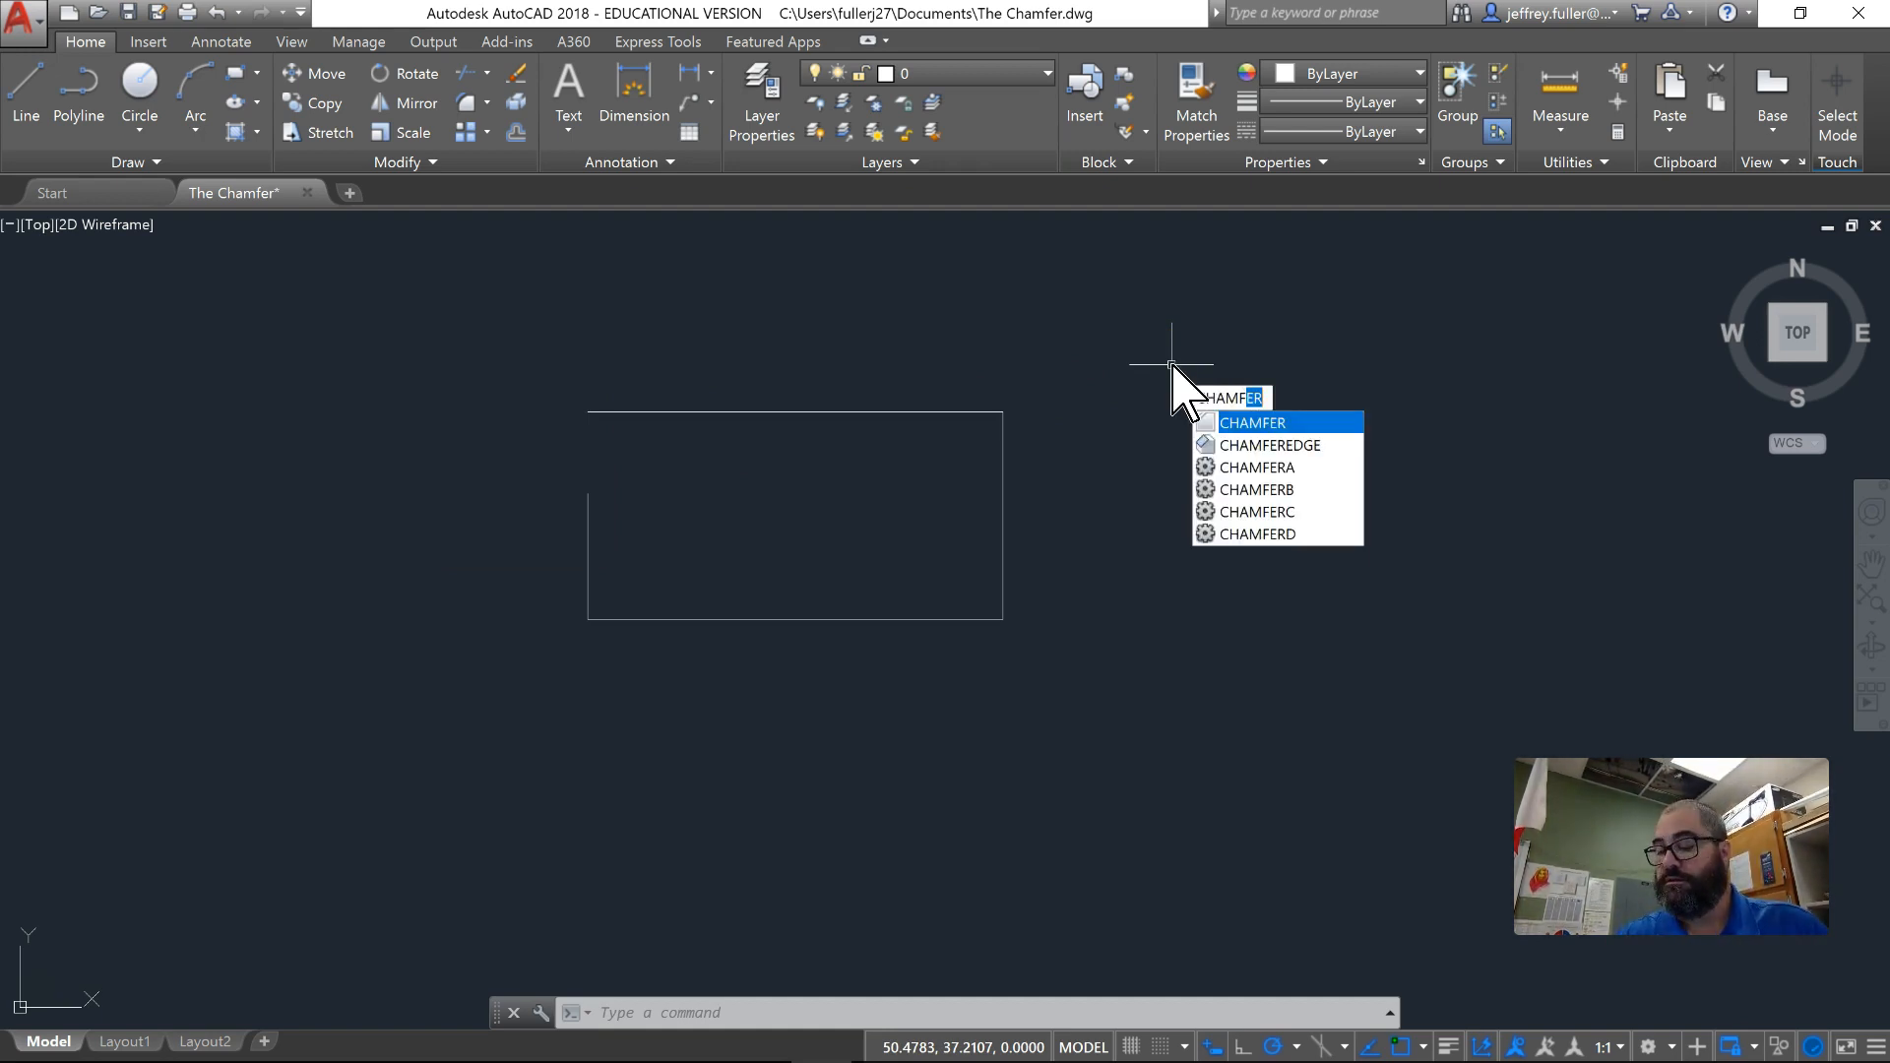
key(Return)
click(1173, 380)
click(940, 746)
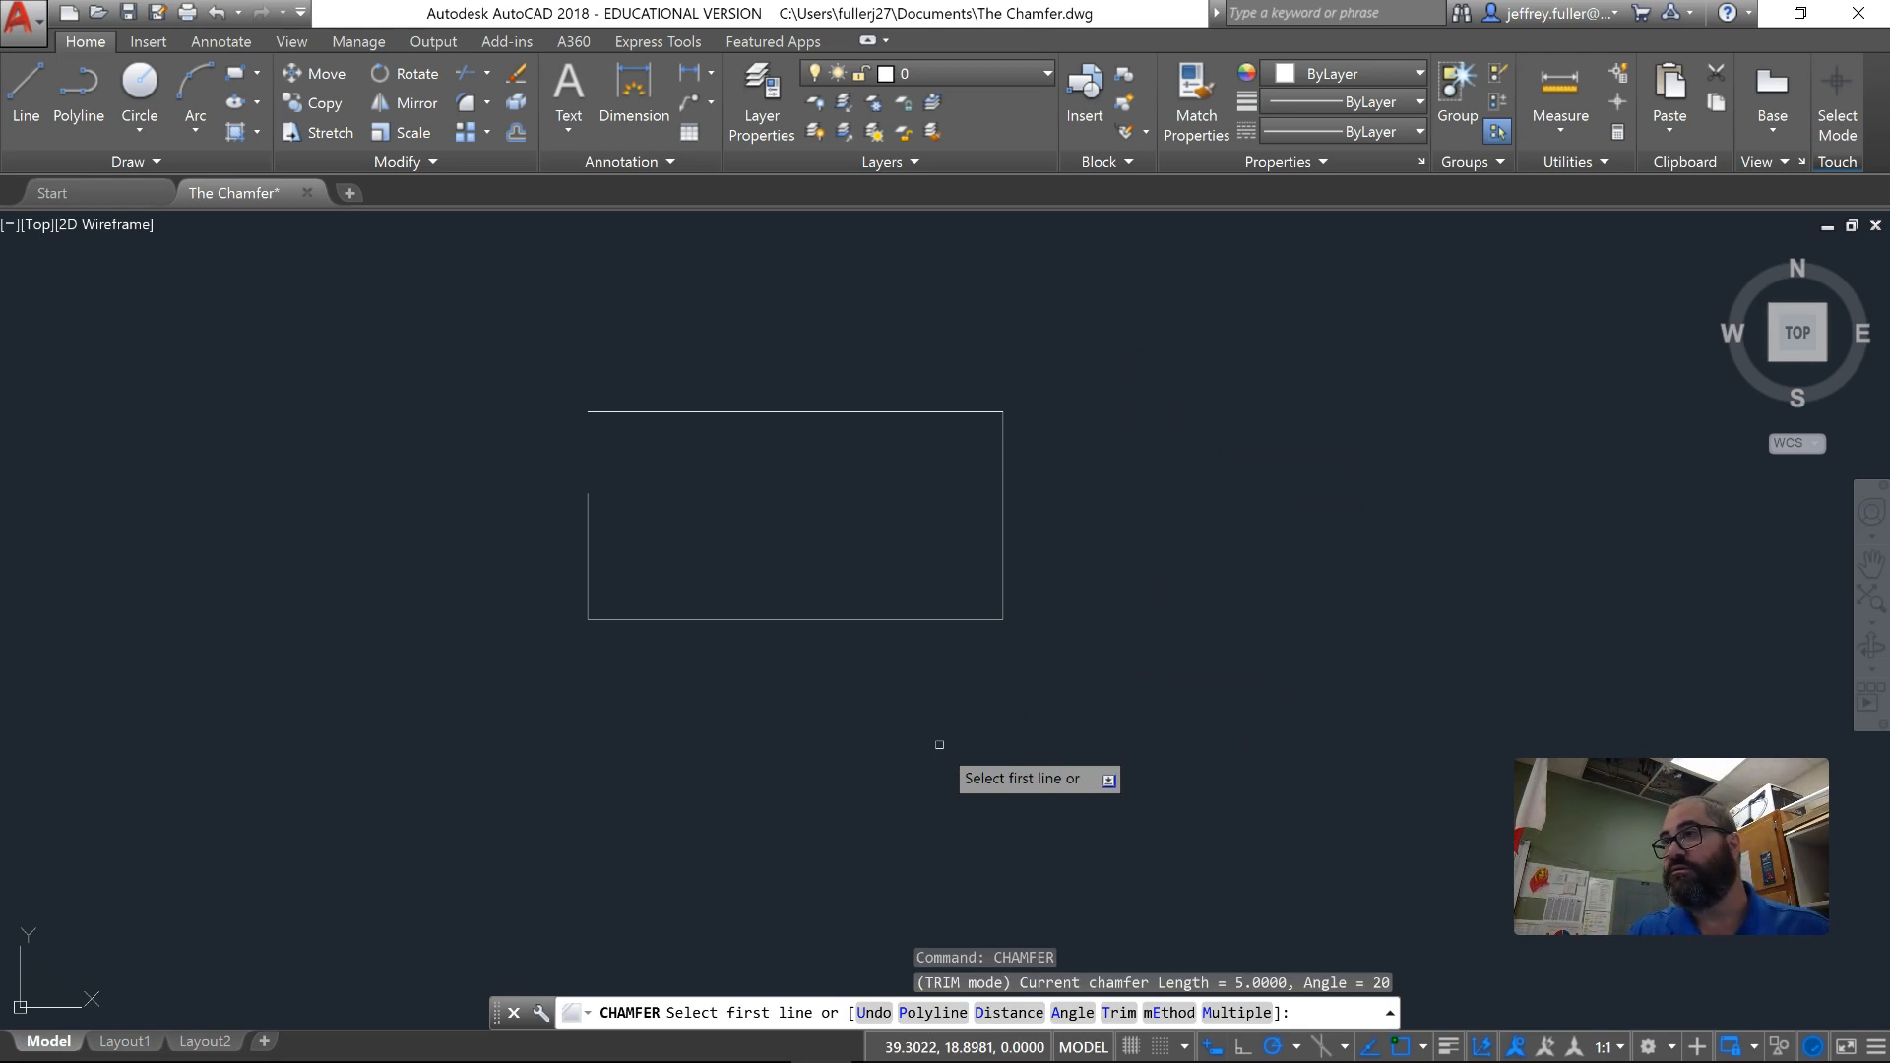
text(d)
key(Return)
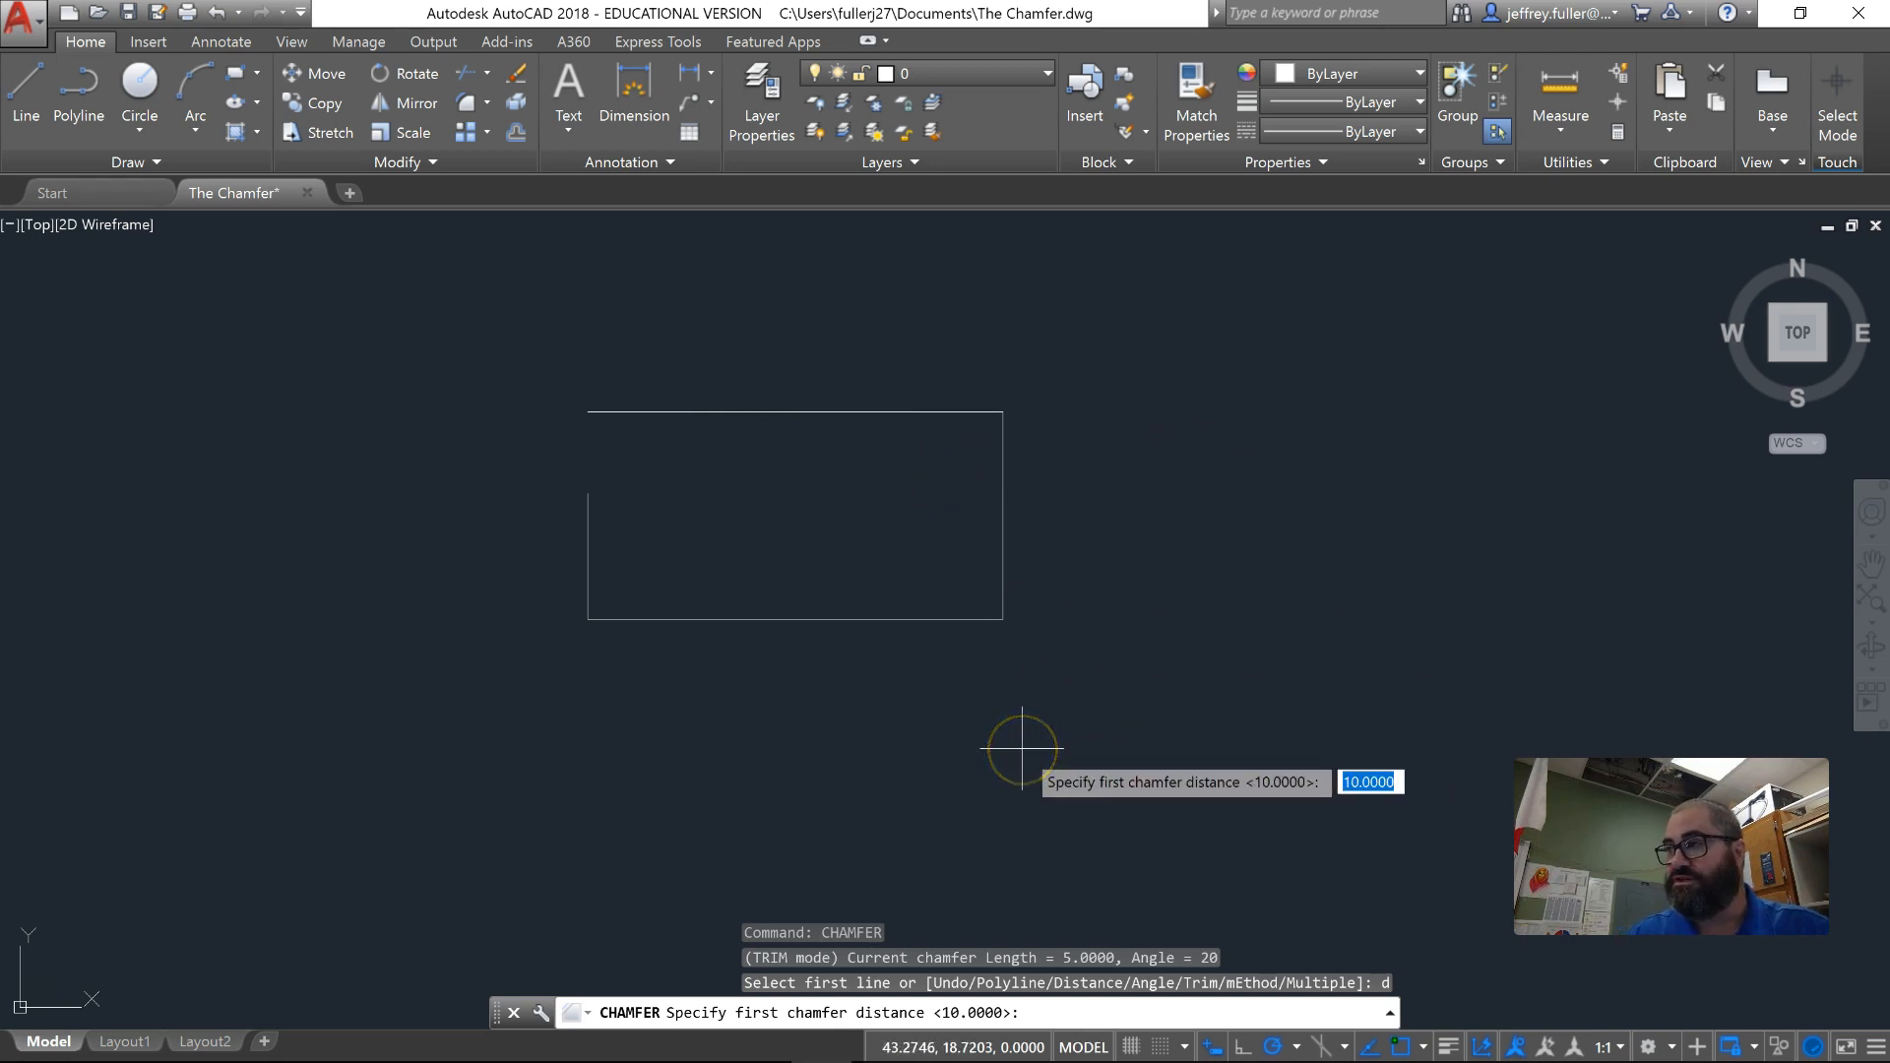
text(5)
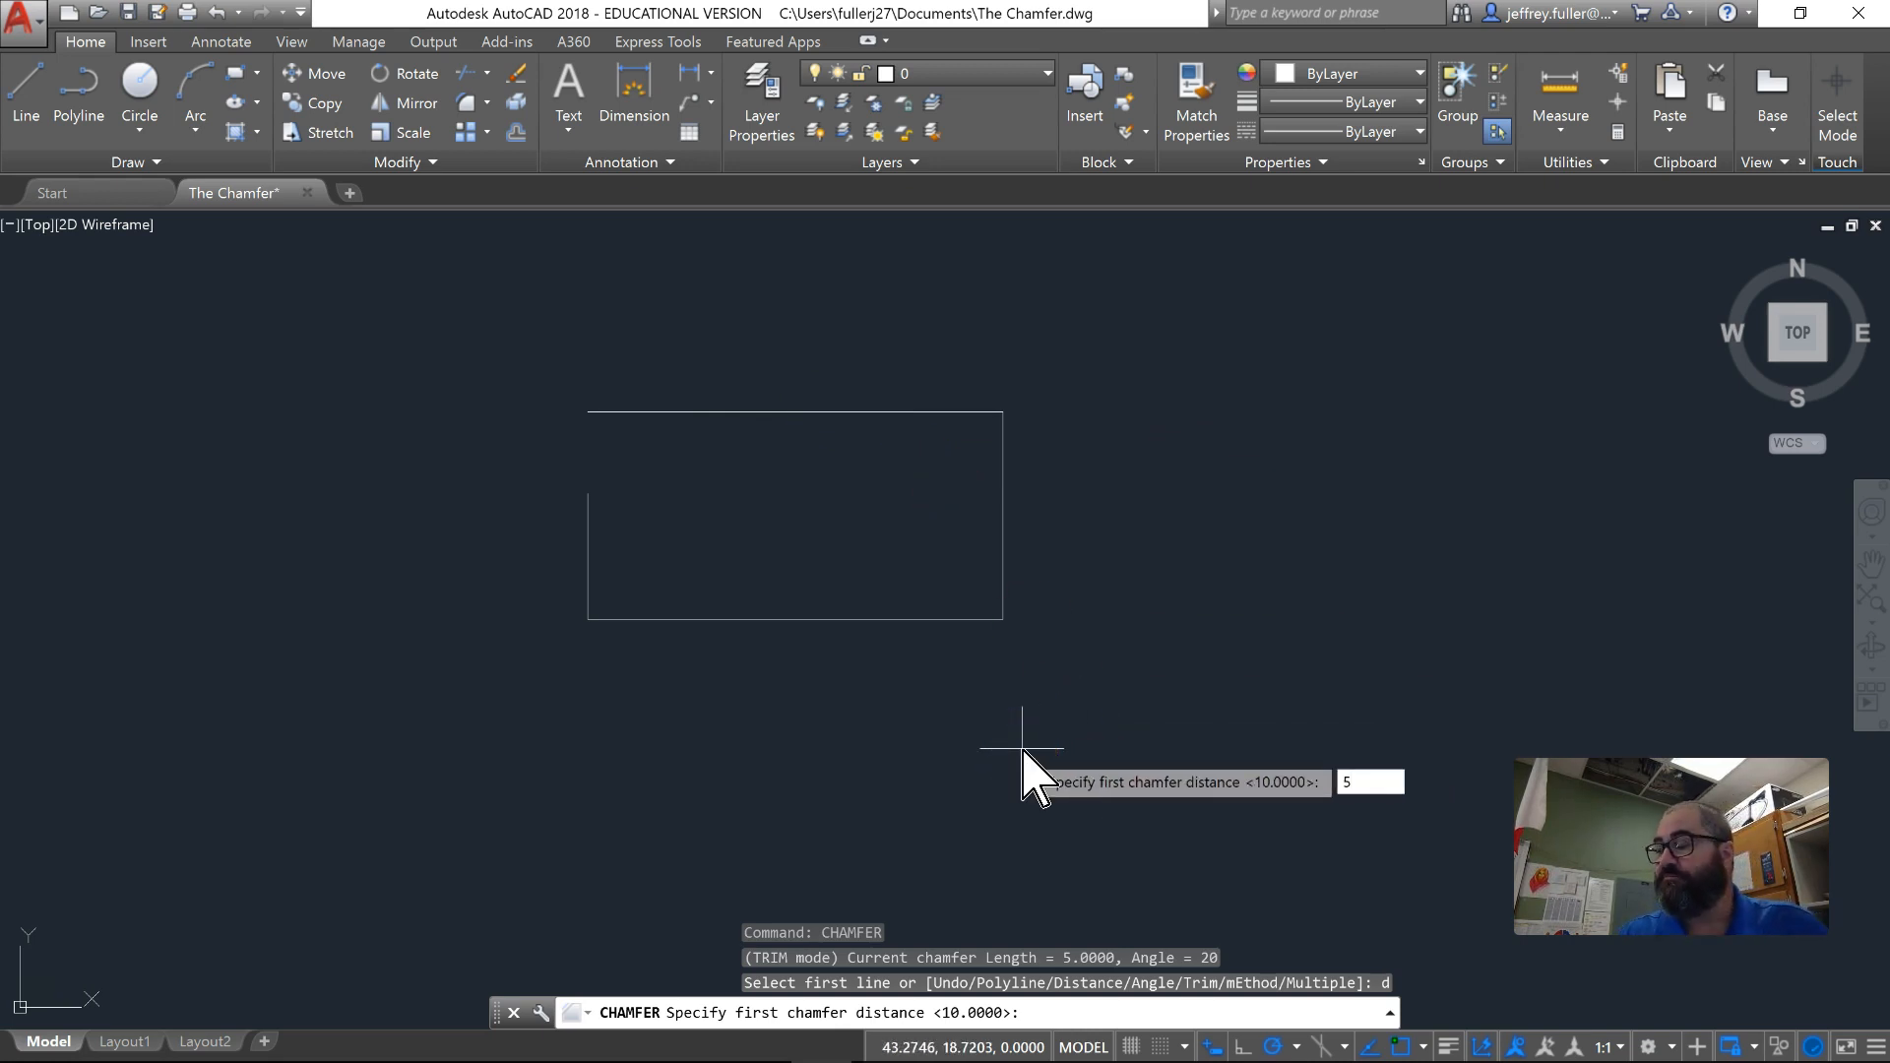
key(Return)
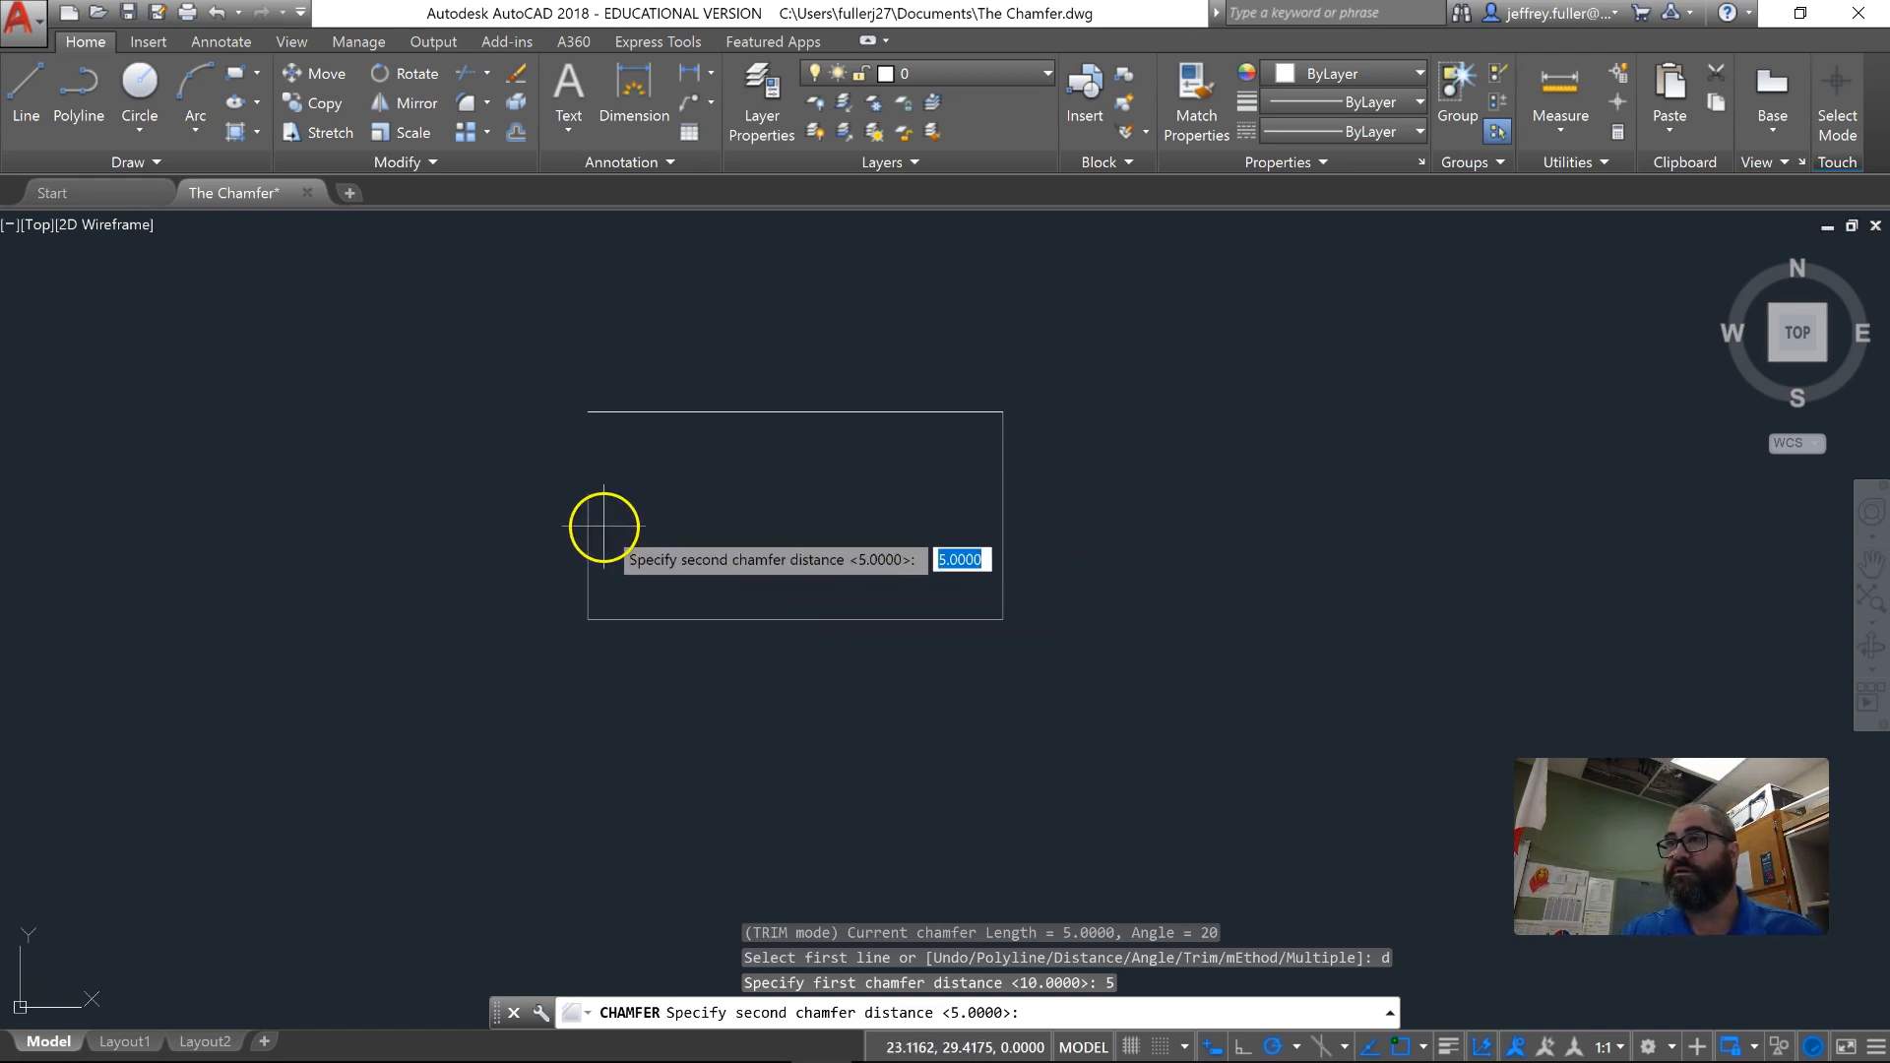
key(BackSpace)
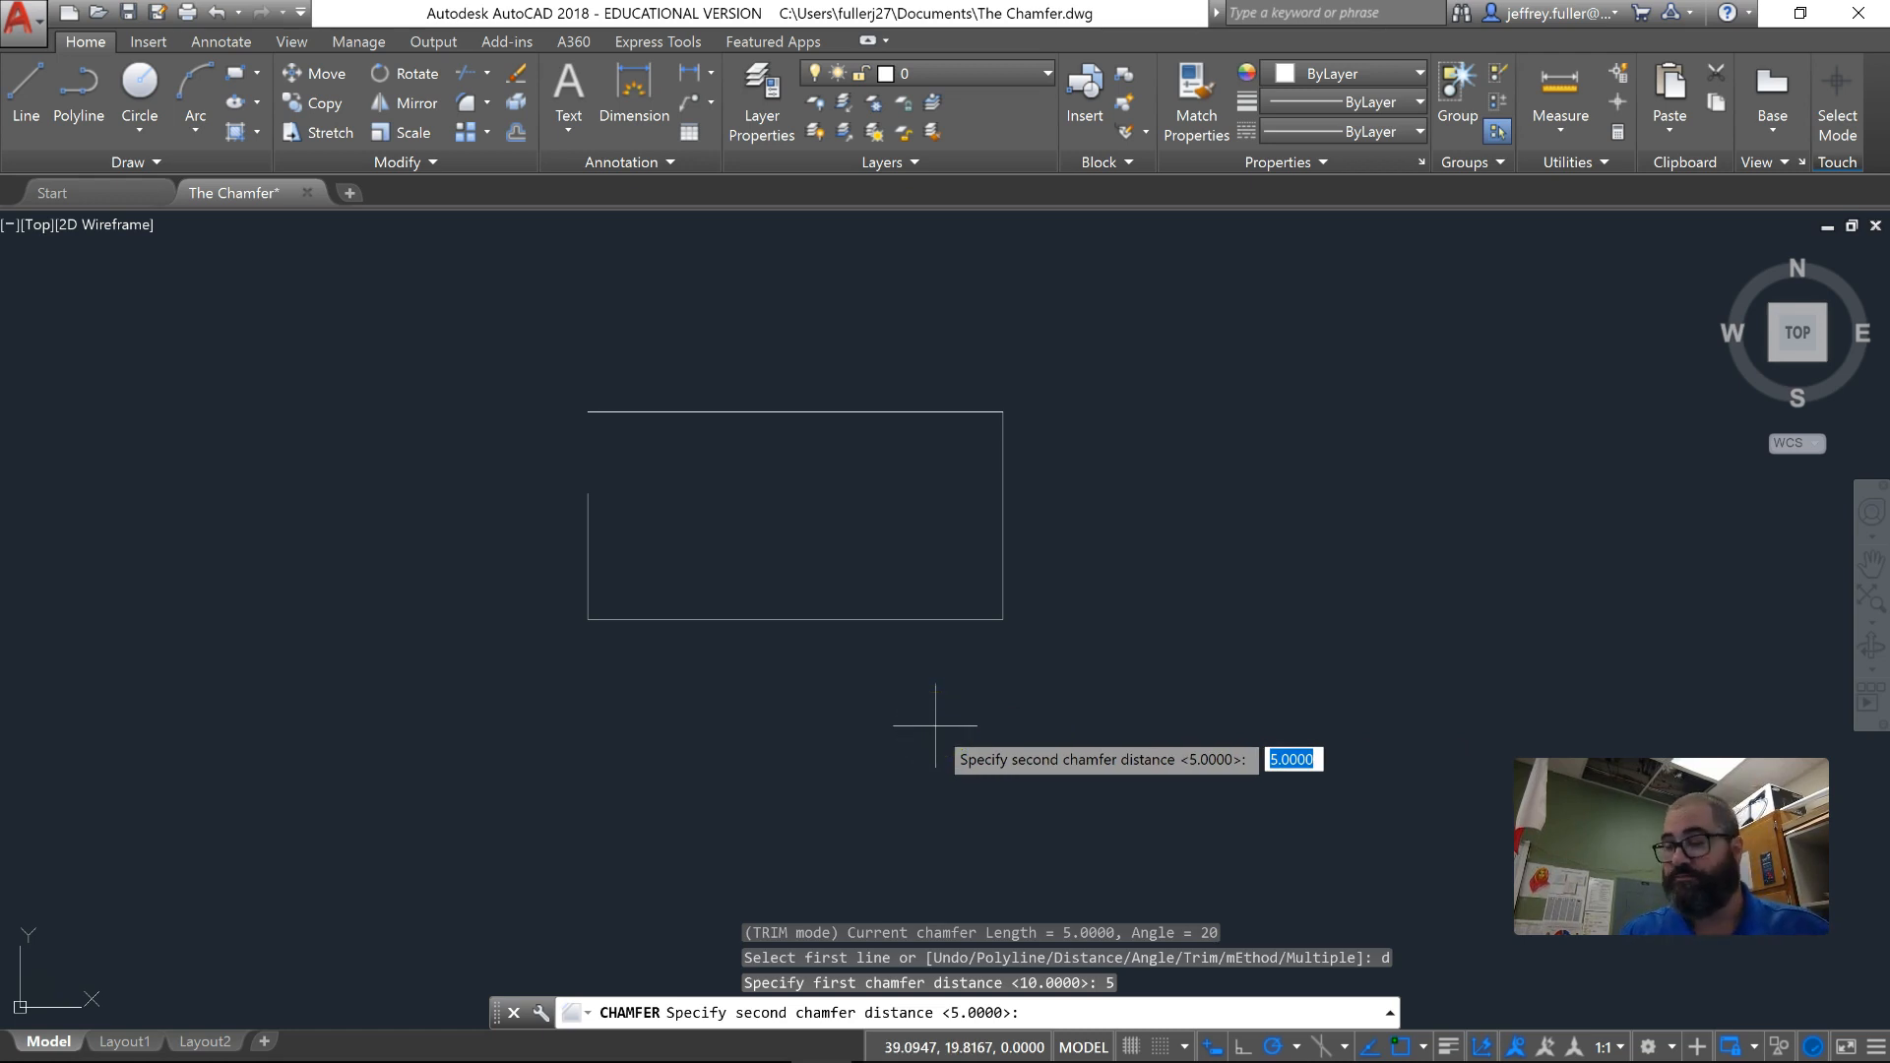
key(Return)
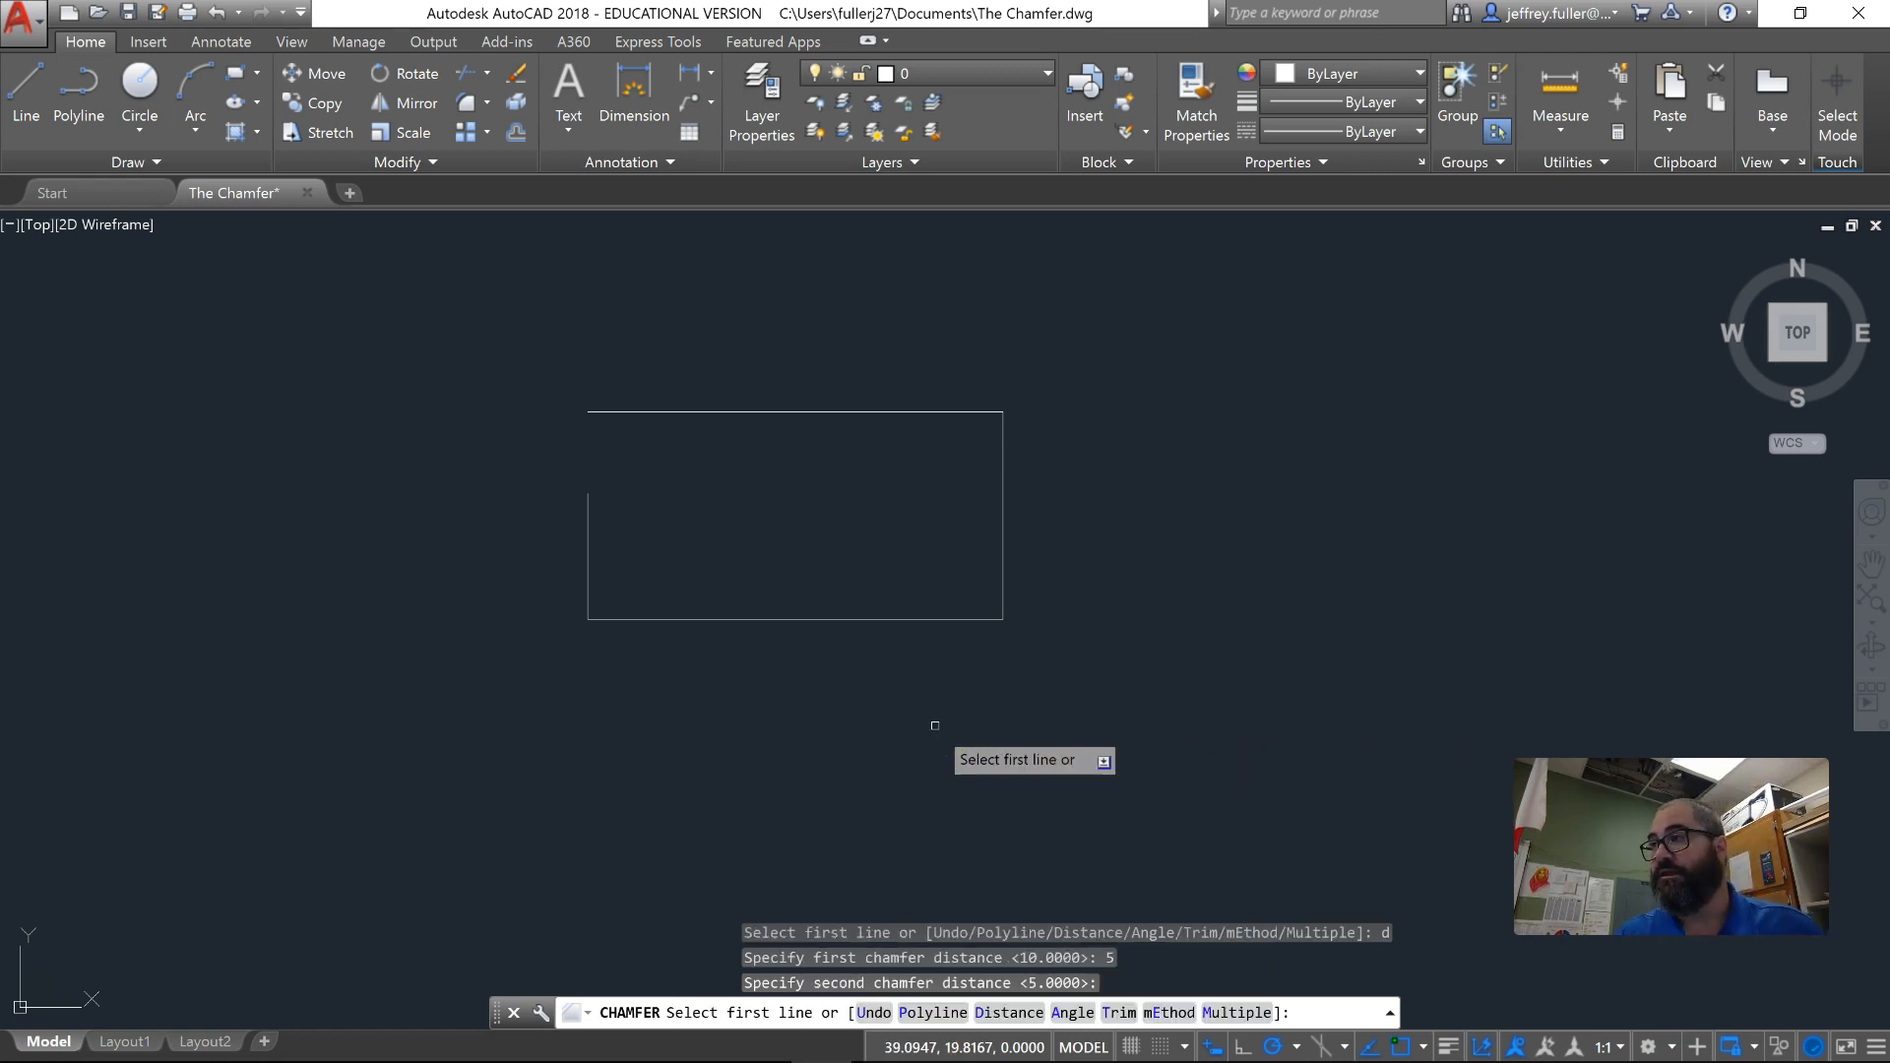
click(677, 413)
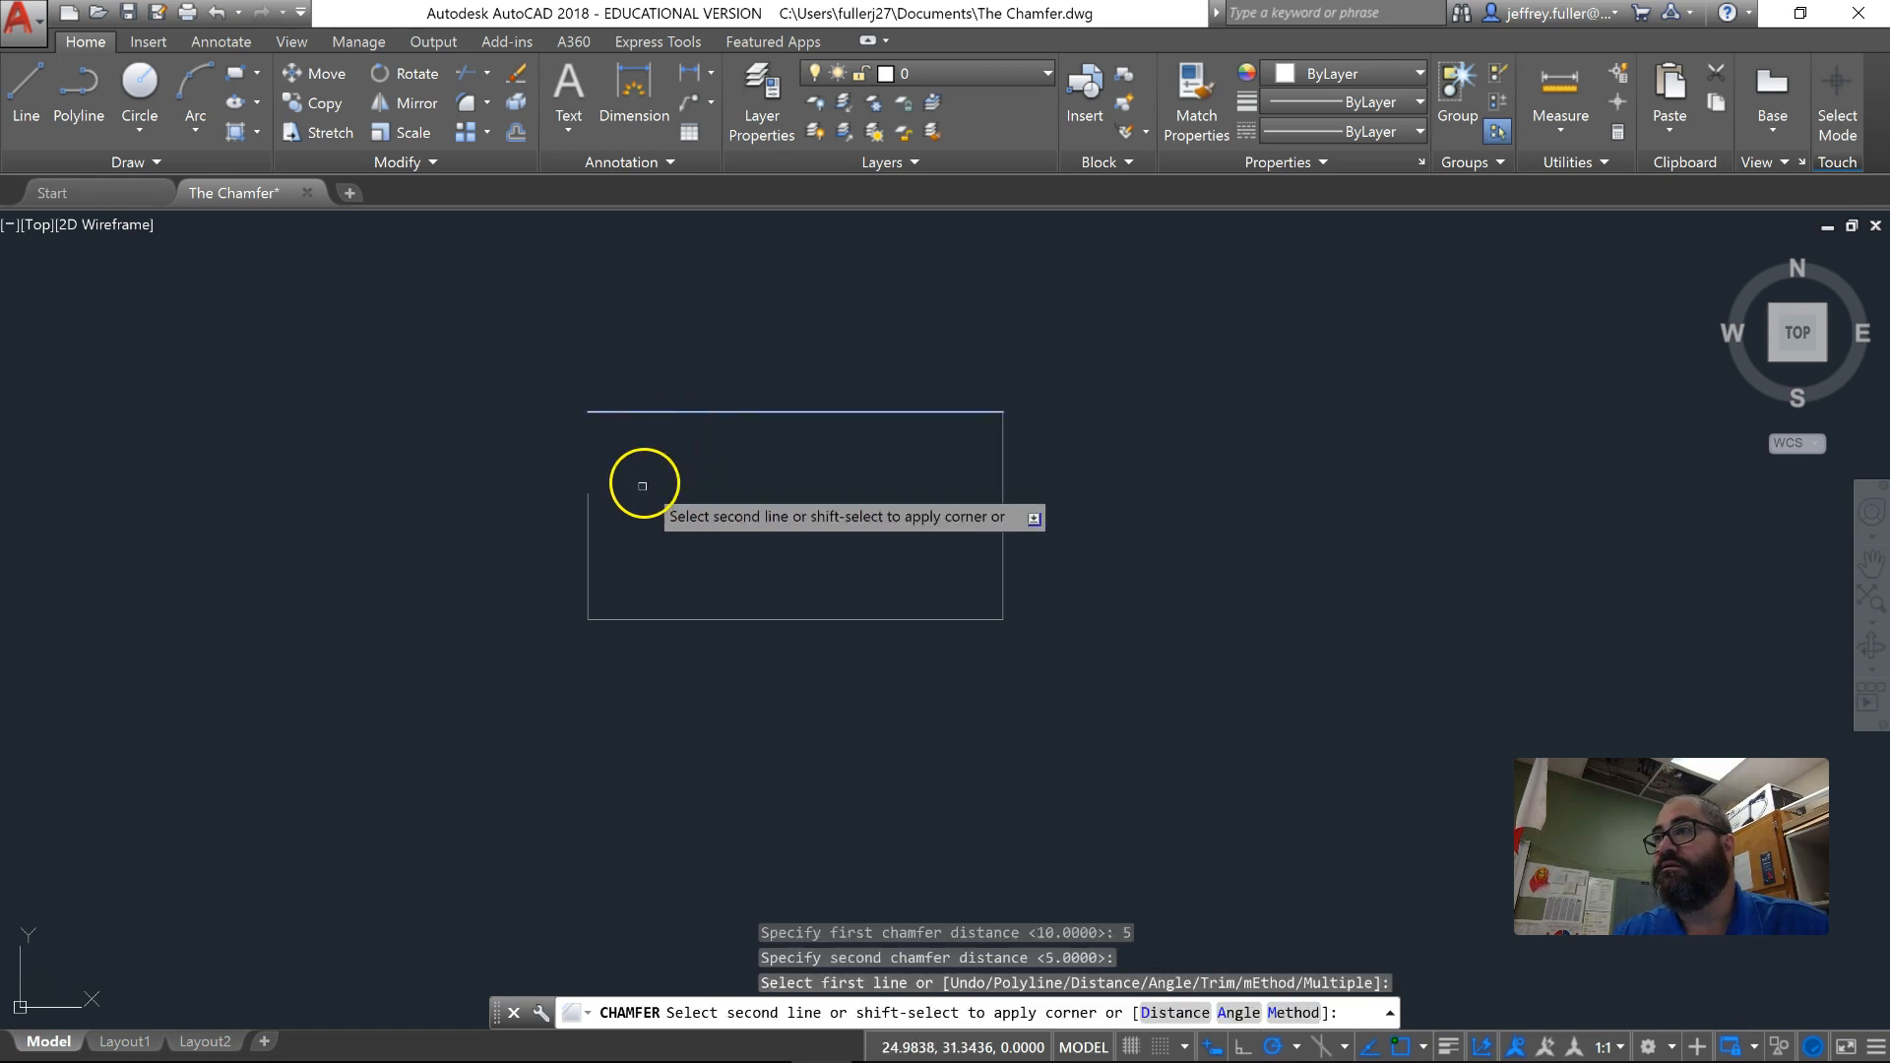
right_click(592, 554)
click(603, 558)
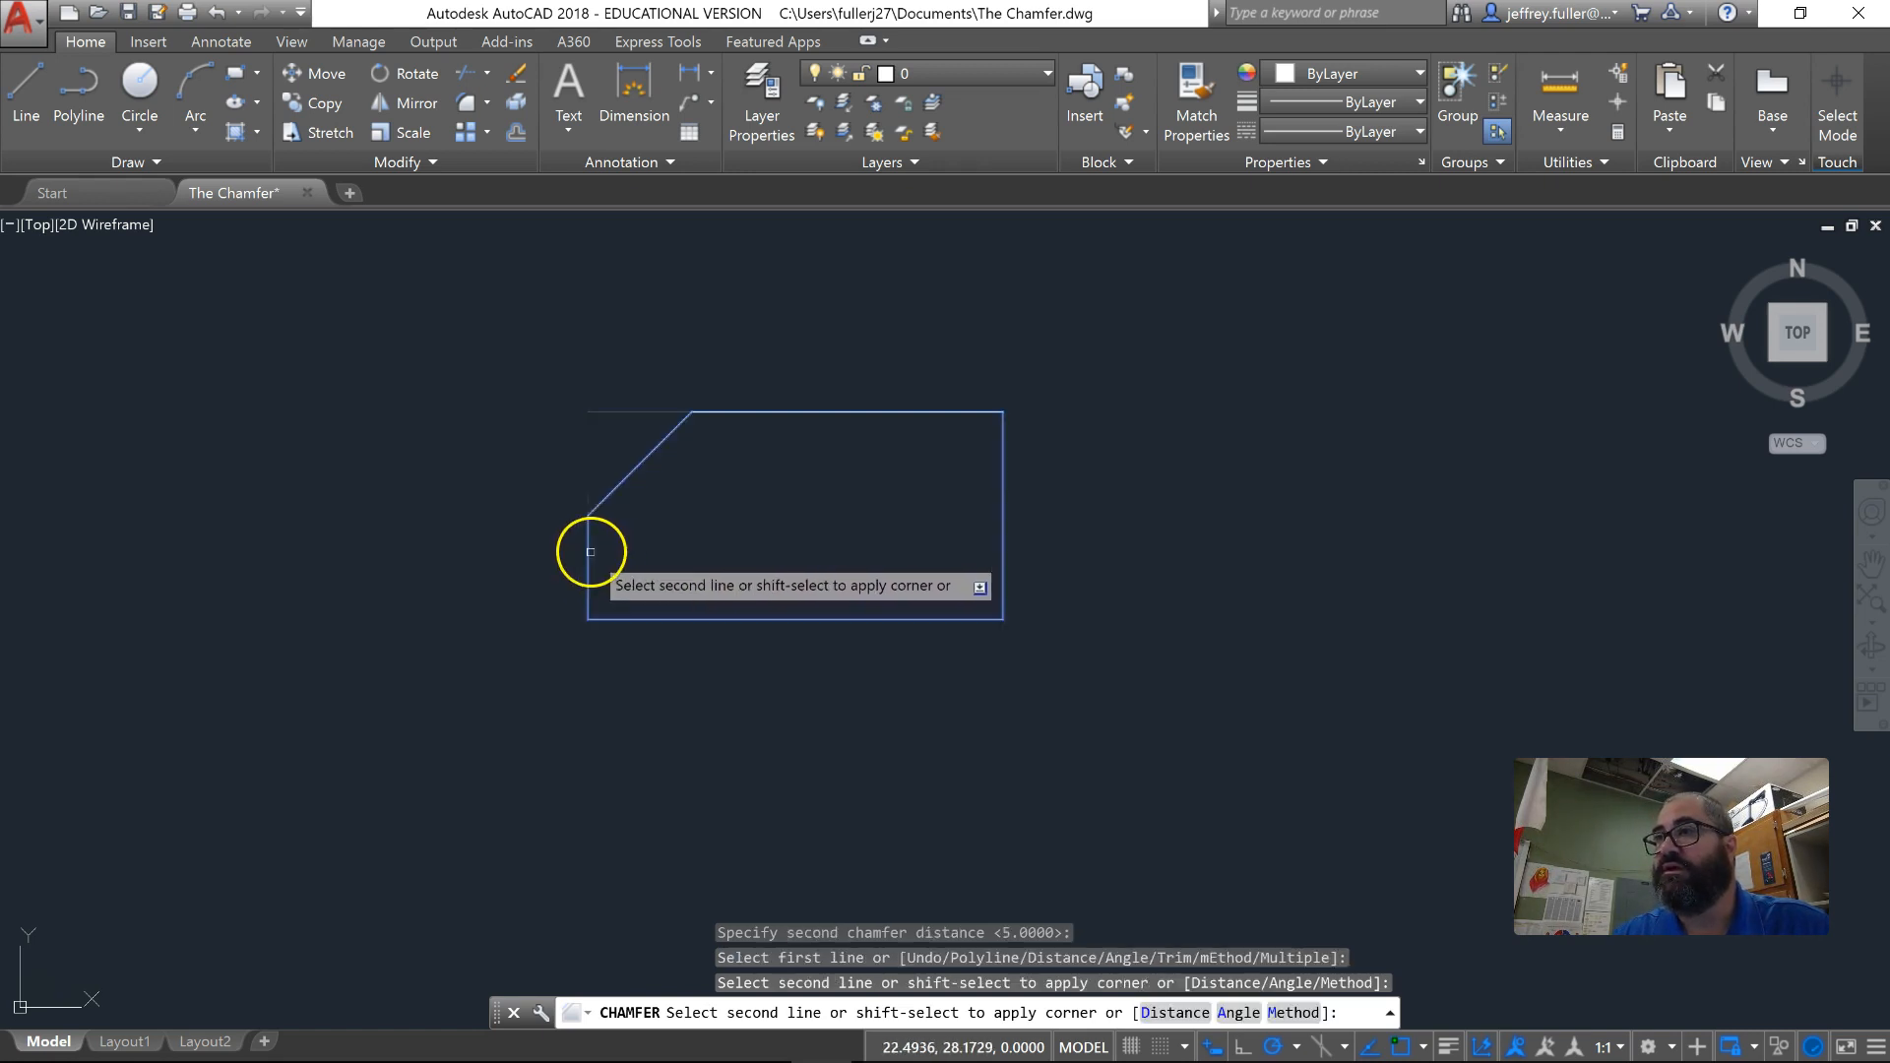
click(590, 552)
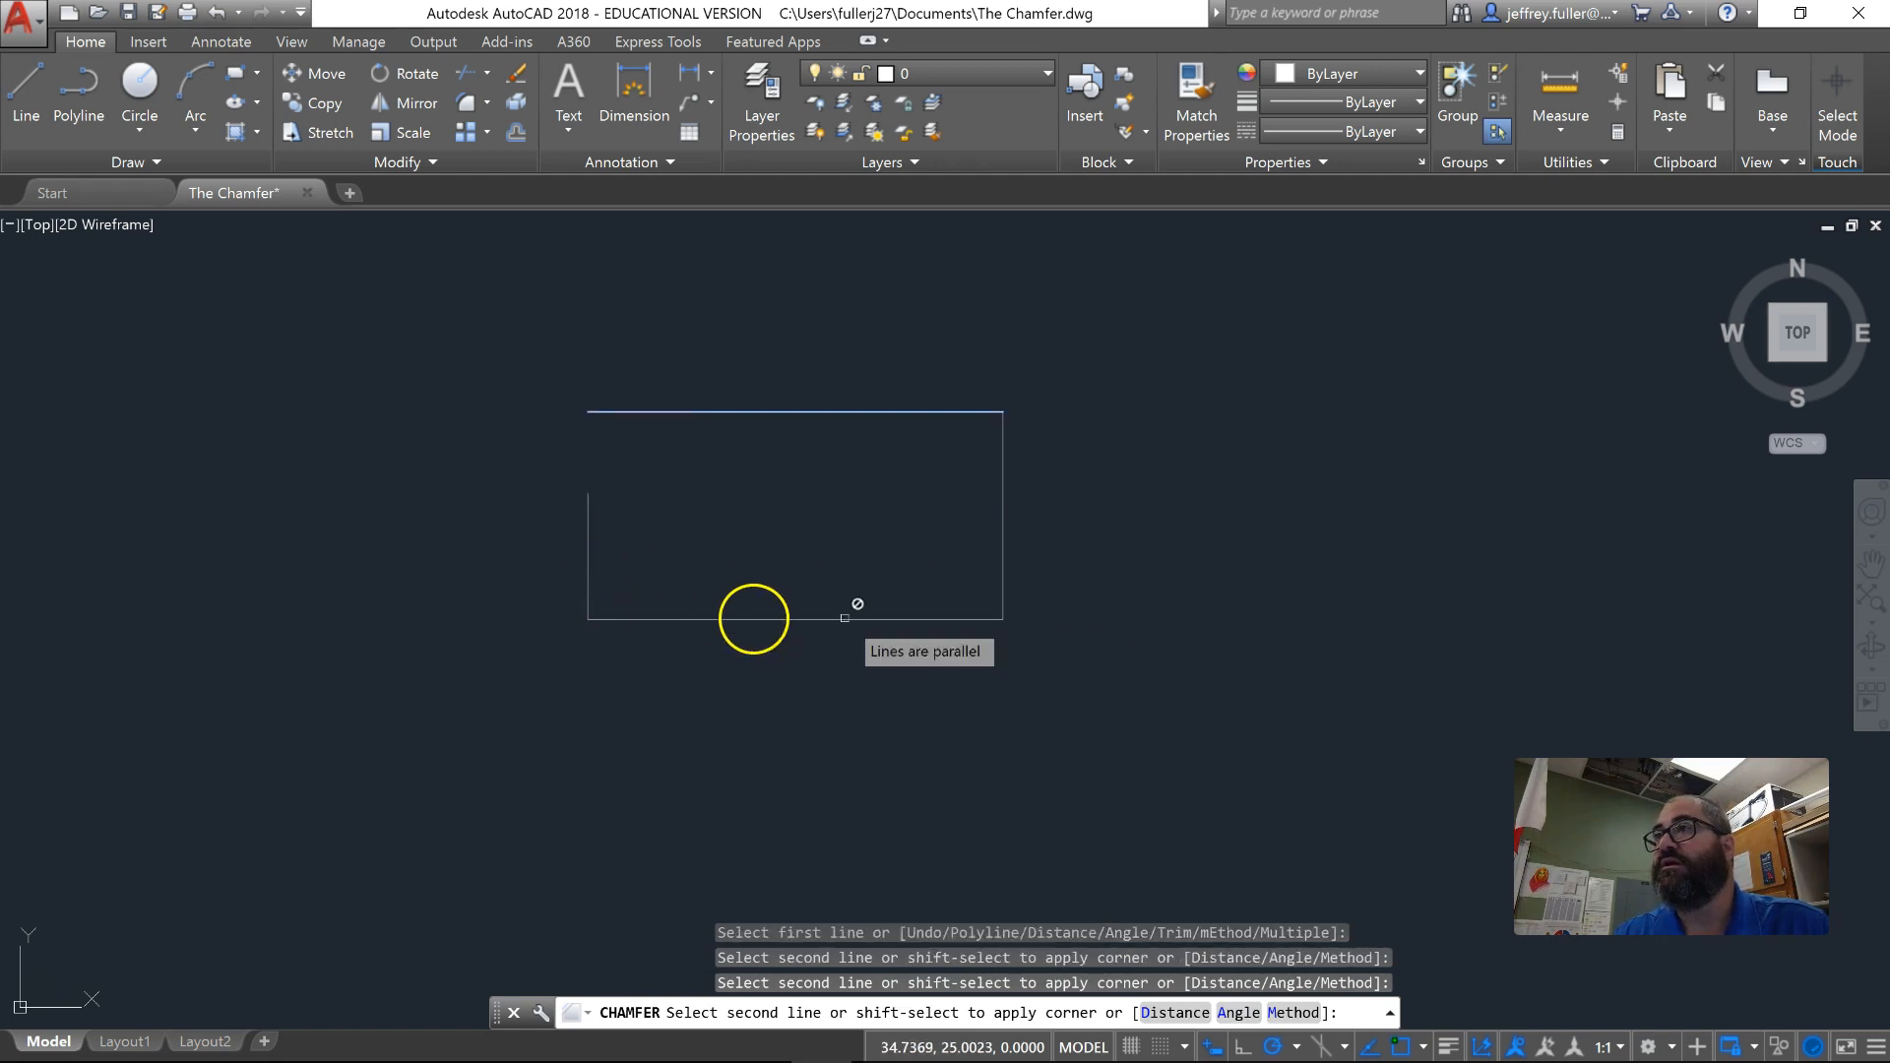
click(589, 548)
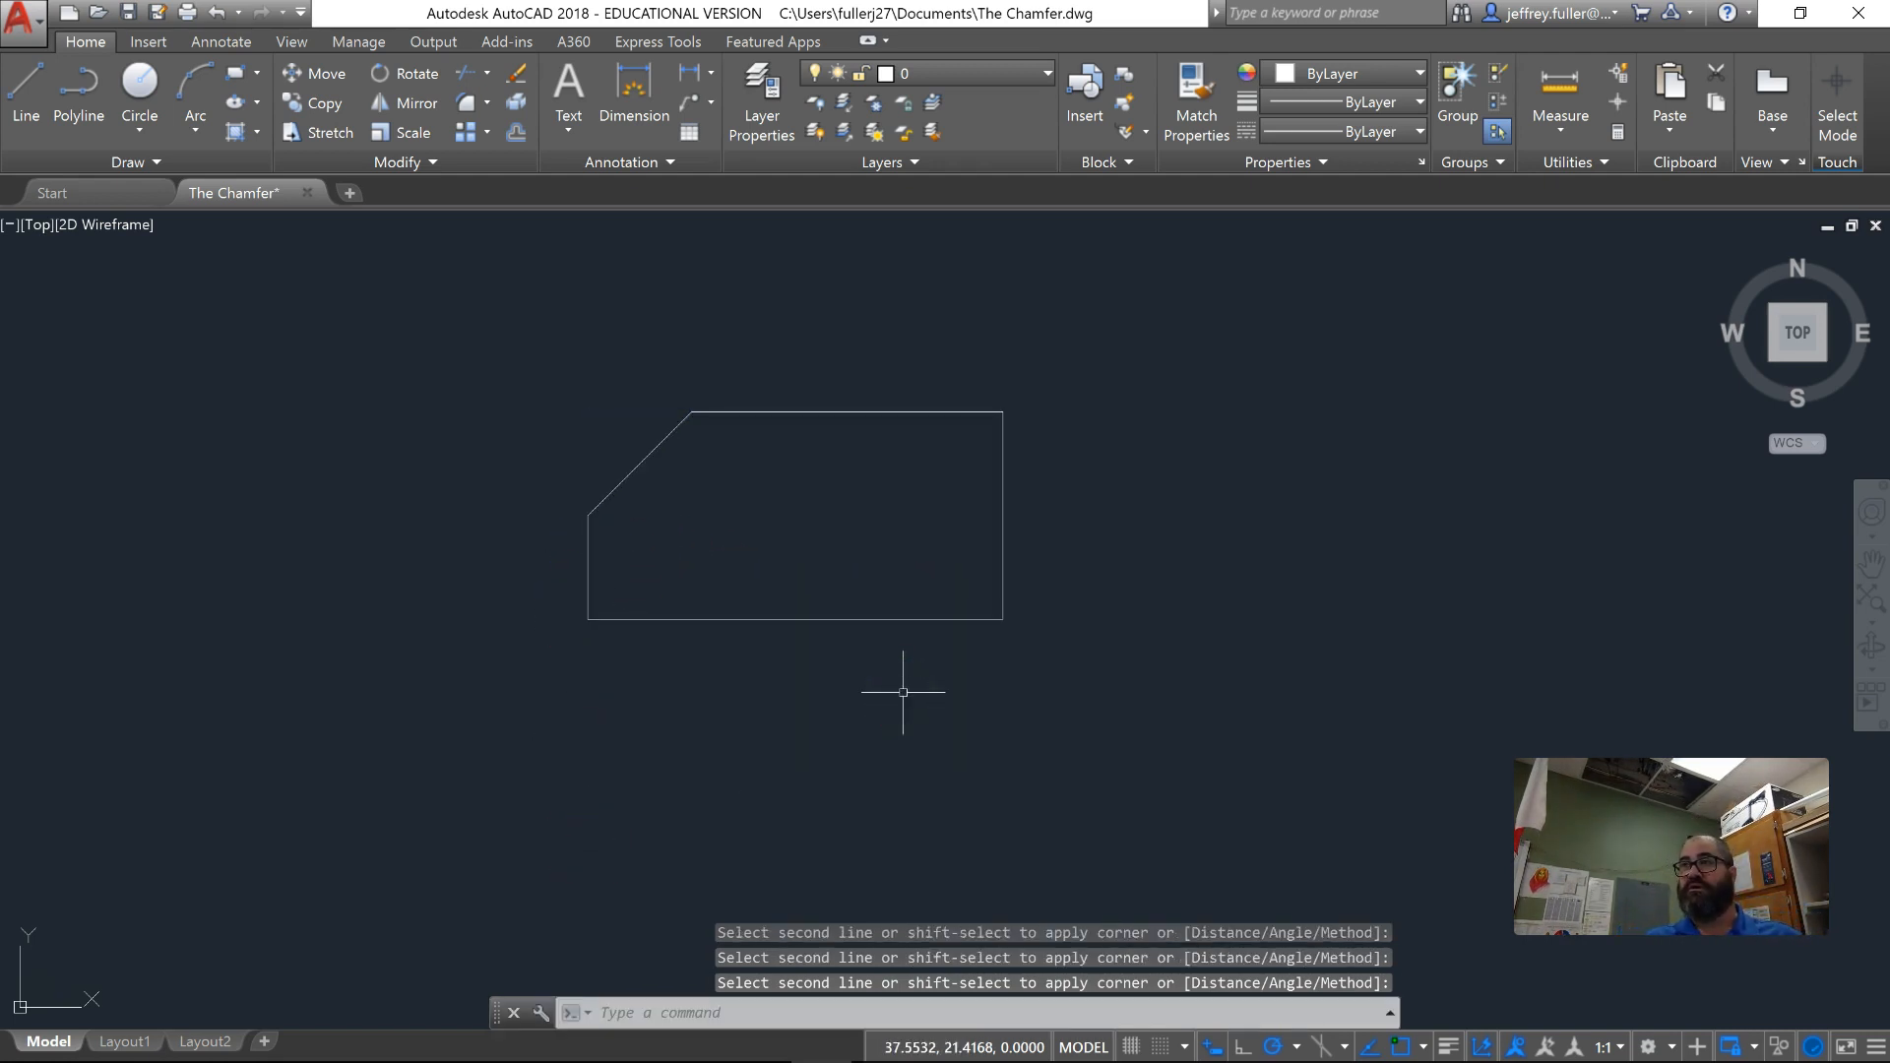